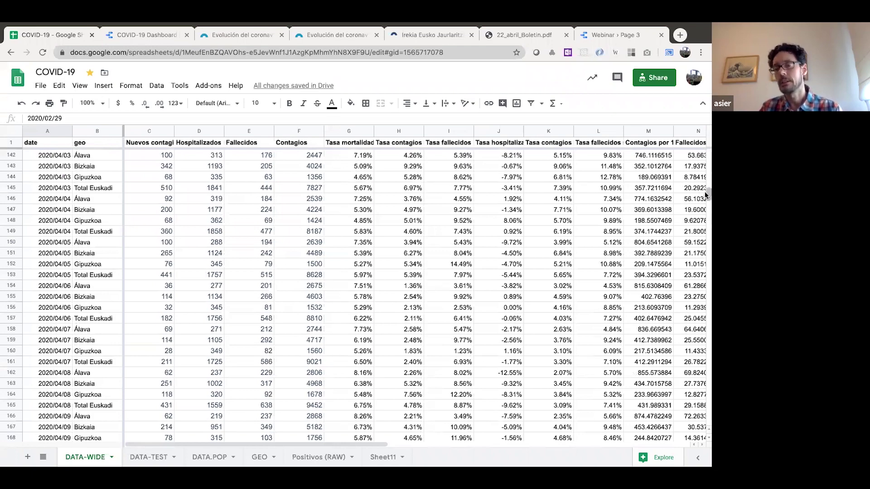
# - Examine the daily records and metric columns of the DATA-WIDE sheet, and advance the presentation to the "Empezando con GoogleDataStudio" slide
pyautogui.moveTo(707, 195)
pyautogui.mouseDown()
pyautogui.moveTo(706, 240)
pyautogui.moveTo(706, 208)
pyautogui.mouseUp()
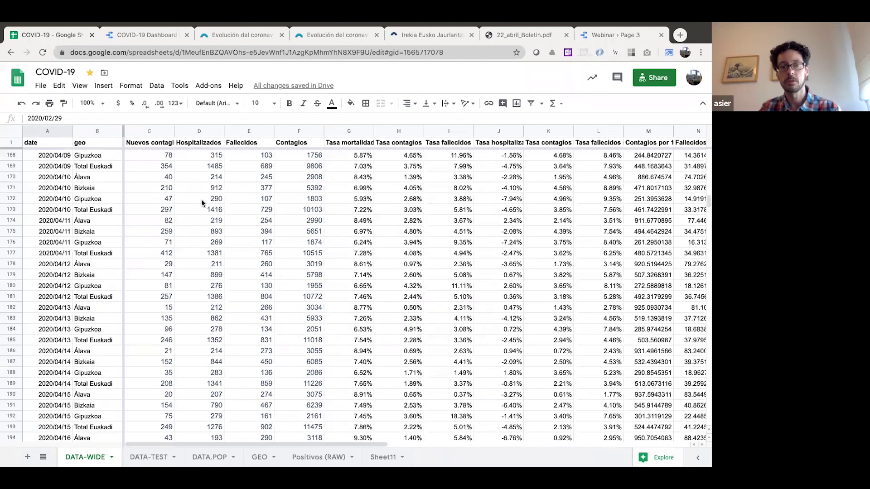
pyautogui.click(346, 200)
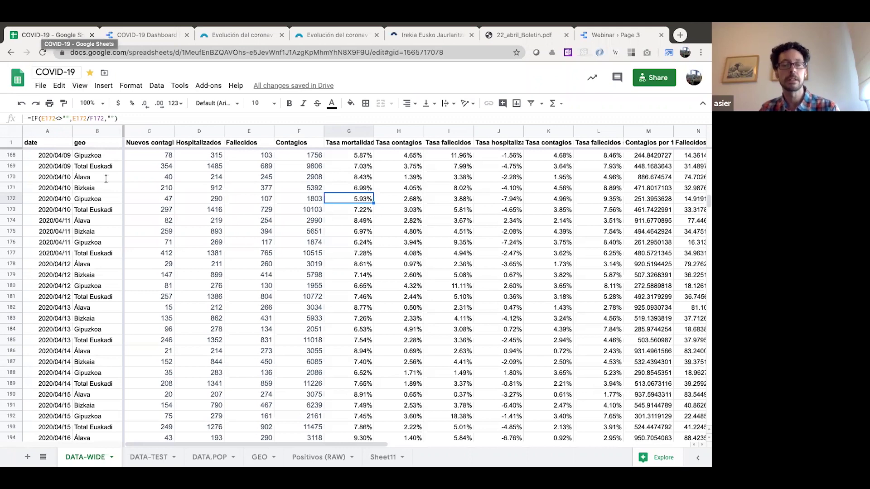
pyautogui.hotkey('ctrl', 'Left')
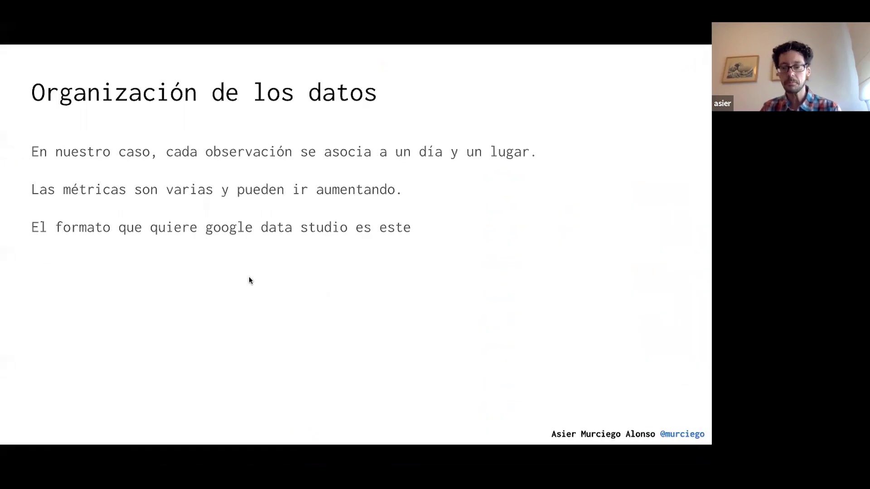
pyautogui.press('Right')
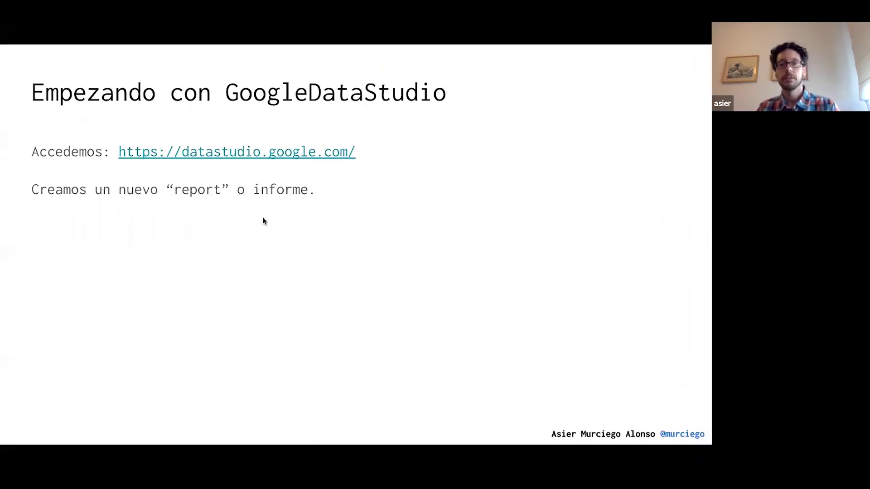
pyautogui.hotkey('ctrl', 'Right')
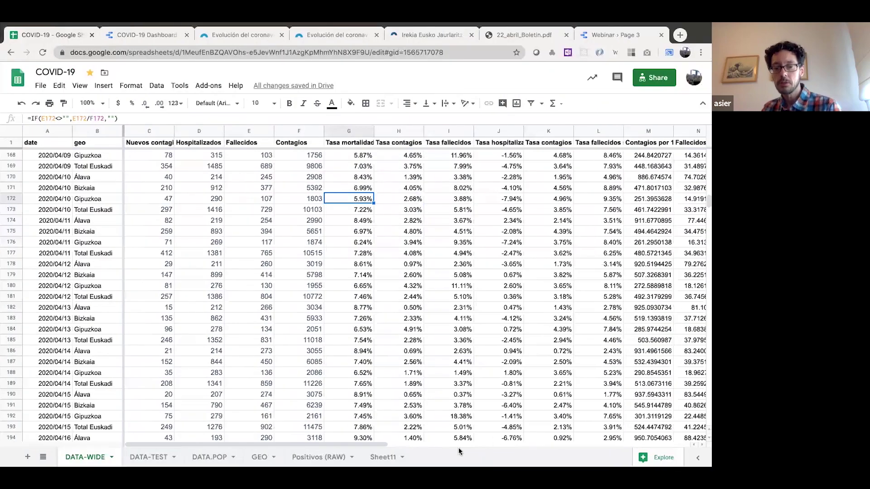
pyautogui.hscroll(8, 406, 442)
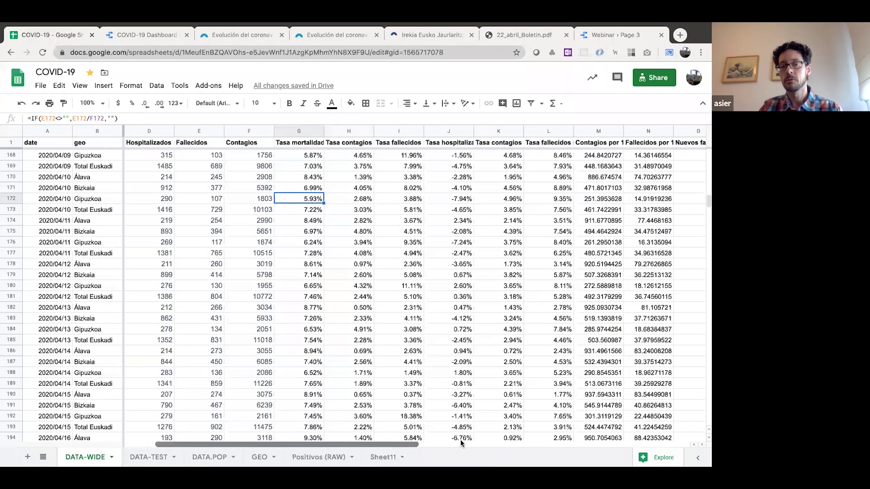
pyautogui.hscroll(-8, 313, 446)
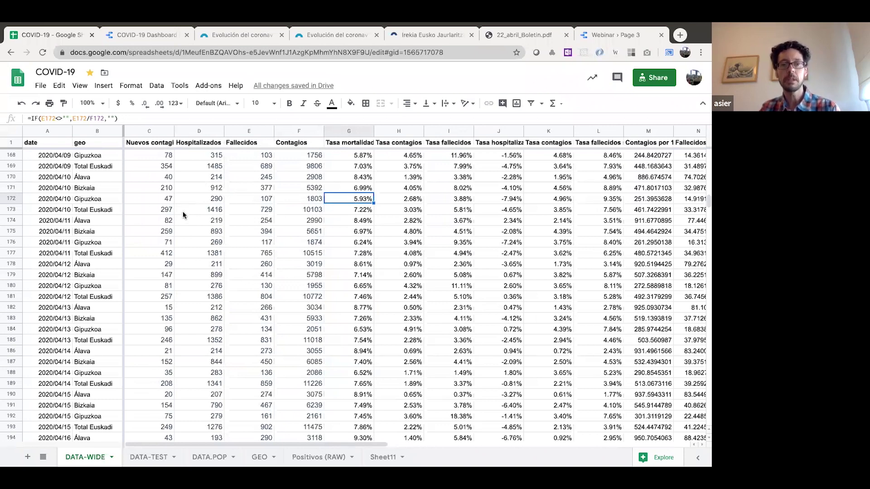
# - Open datastudio.google.com from the presentation's link and move its page into the browser window that holds the COVID-19 spreadsheet
pyautogui.hotkey('ctrl', 'Left')
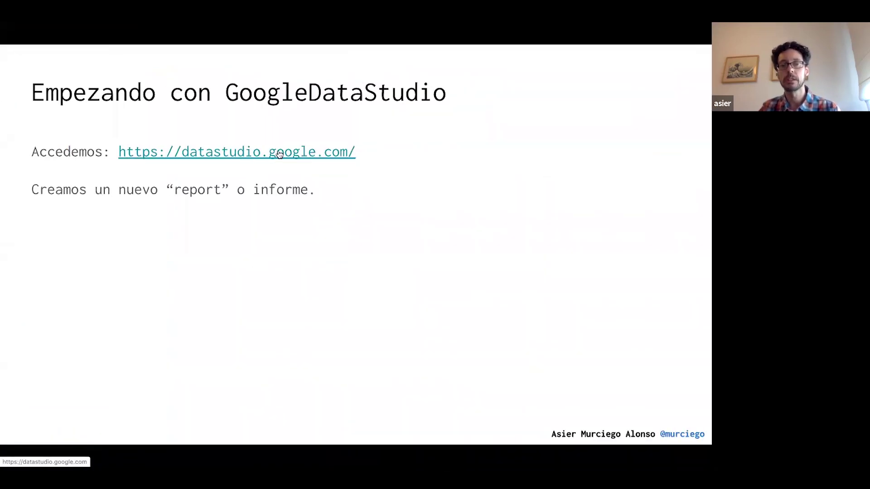
pyautogui.click(341, 155)
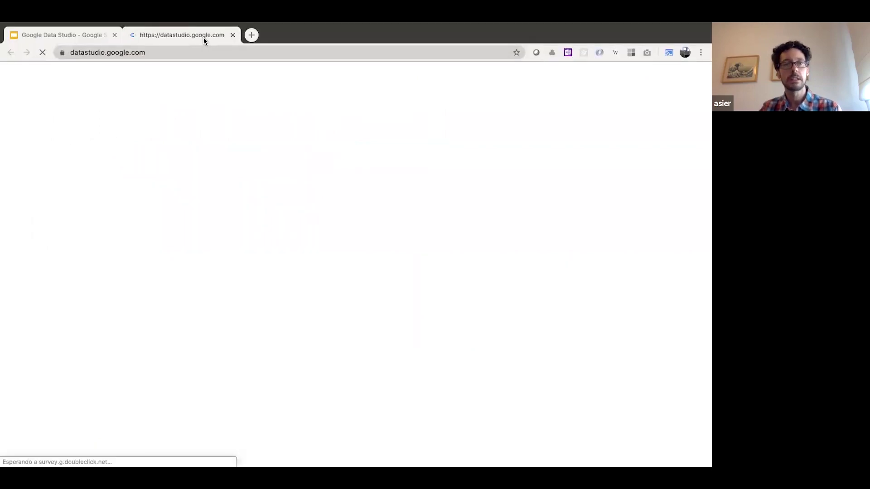
pyautogui.moveTo(204, 40); pyautogui.dragTo(499, 230)
pyautogui.hotkey('ctrl', 'Right')
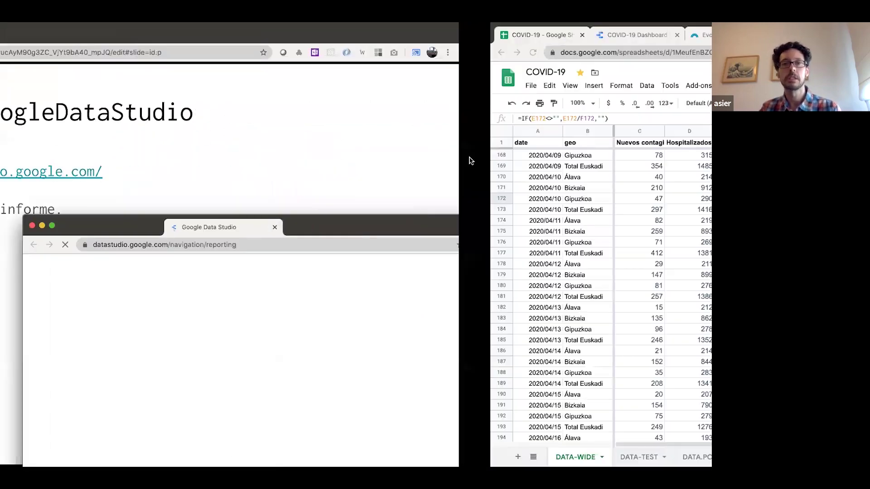
pyautogui.click(463, 36)
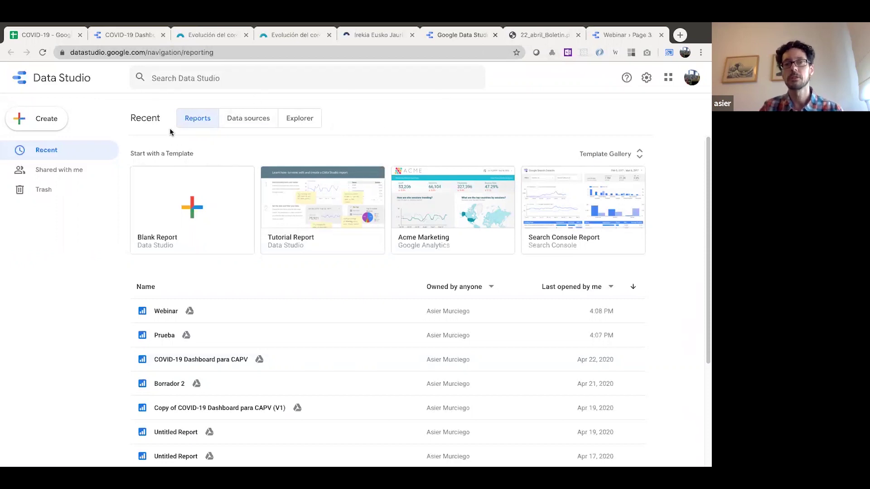
# - Look through the recent data sources, explorers and reports, and view the full gallery of report templates
pyautogui.click(258, 128)
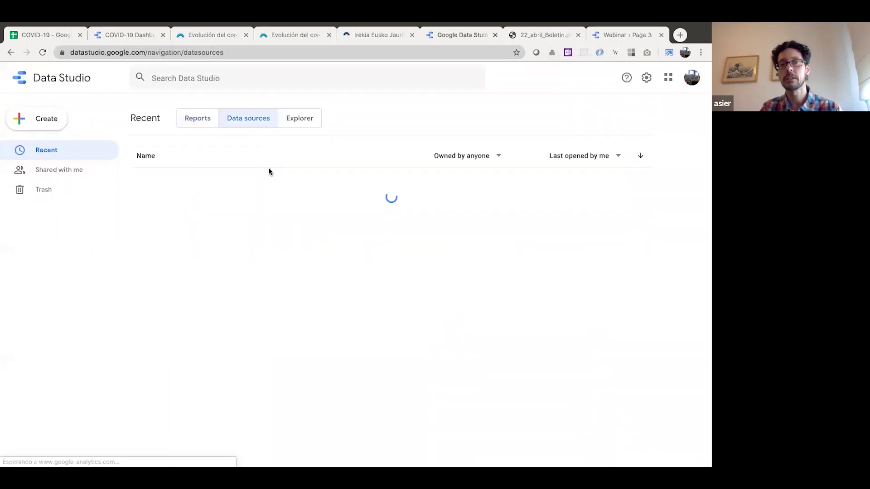
pyautogui.click(317, 123)
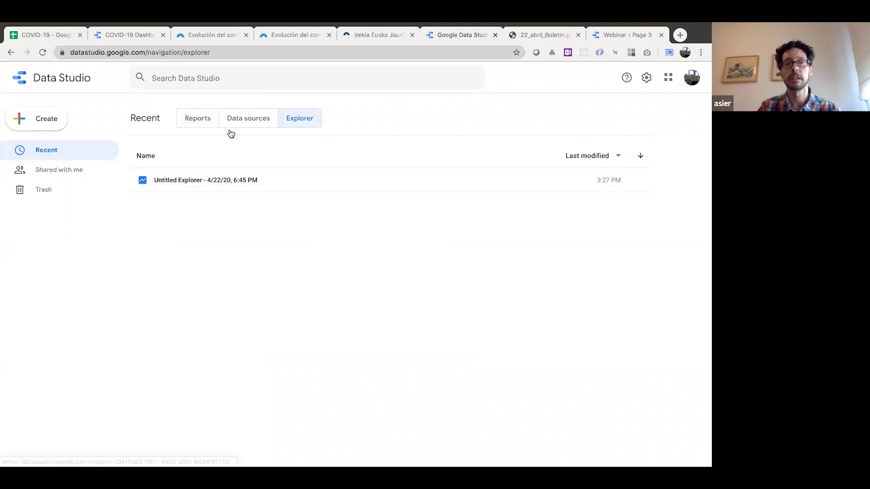
pyautogui.click(194, 123)
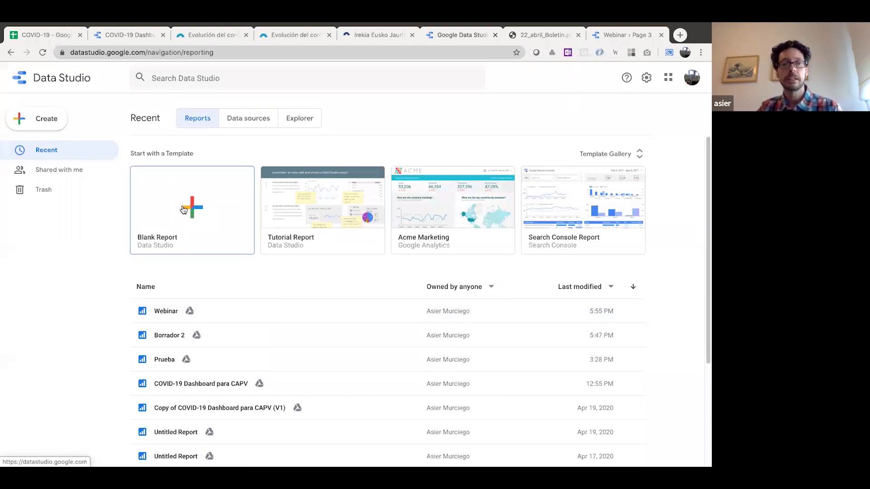
pyautogui.click(640, 158)
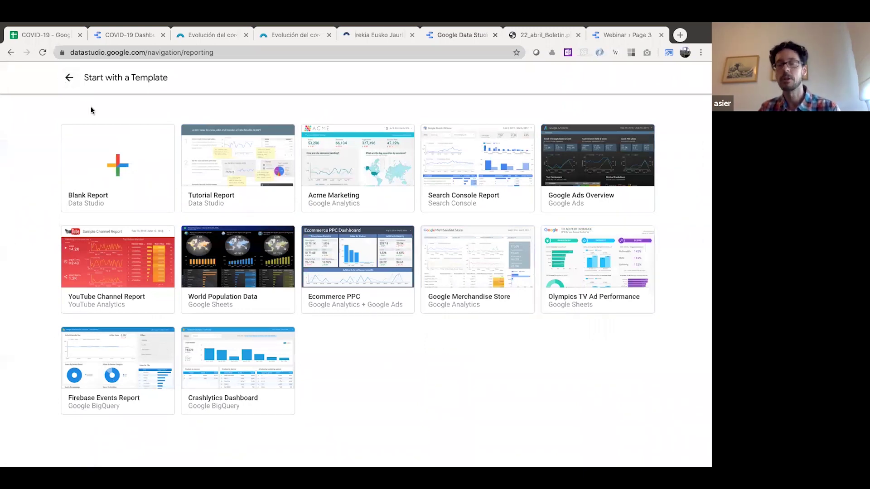
pyautogui.click(69, 78)
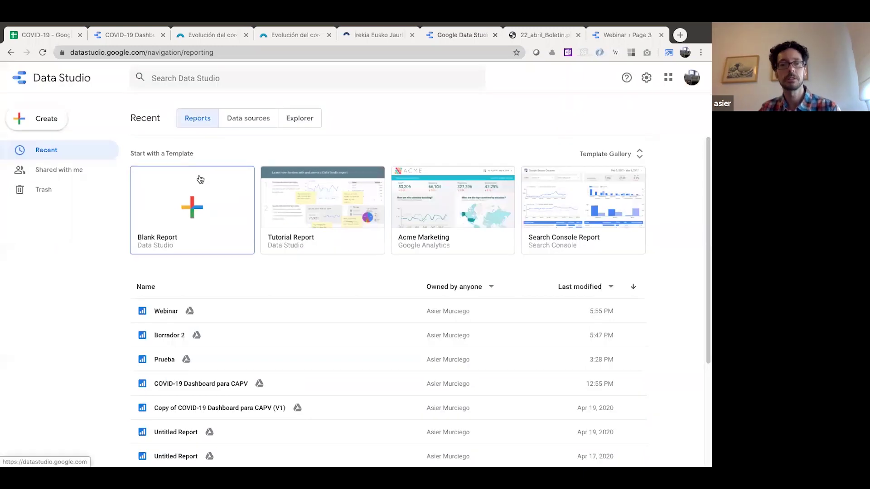
# - Create a blank report and review the Google and partner connectors available for adding data
pyautogui.click(159, 225)
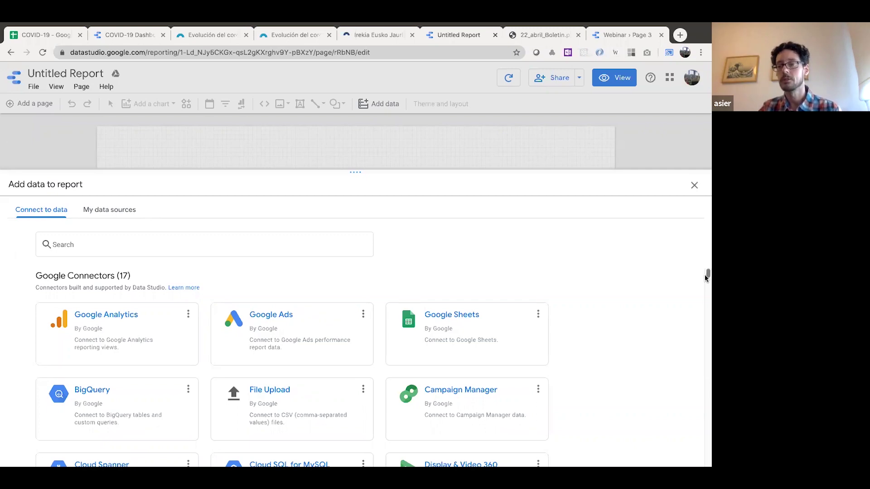
pyautogui.moveTo(706, 274); pyautogui.dragTo(706, 285)
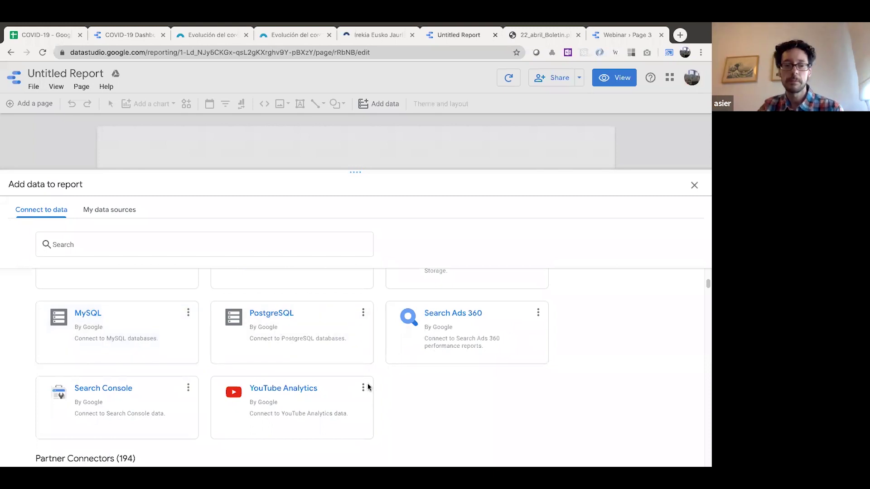
pyautogui.scroll(-1, 480, 408)
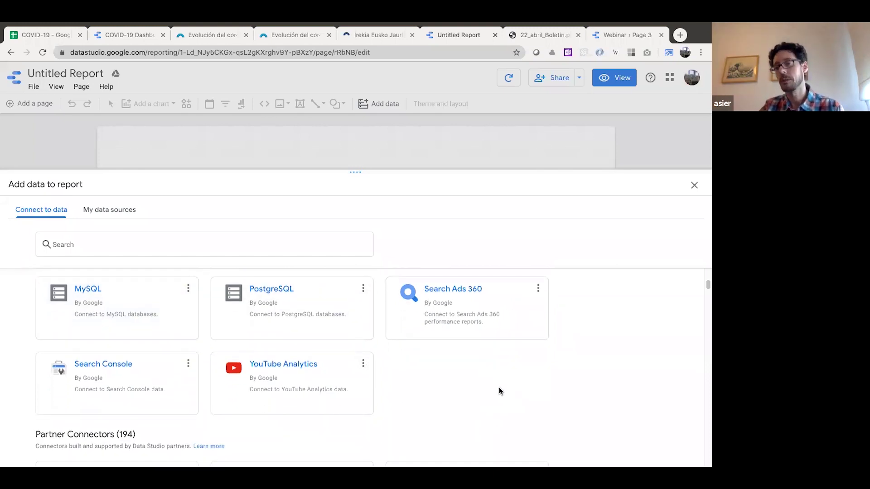
pyautogui.scroll(-1, 483, 394)
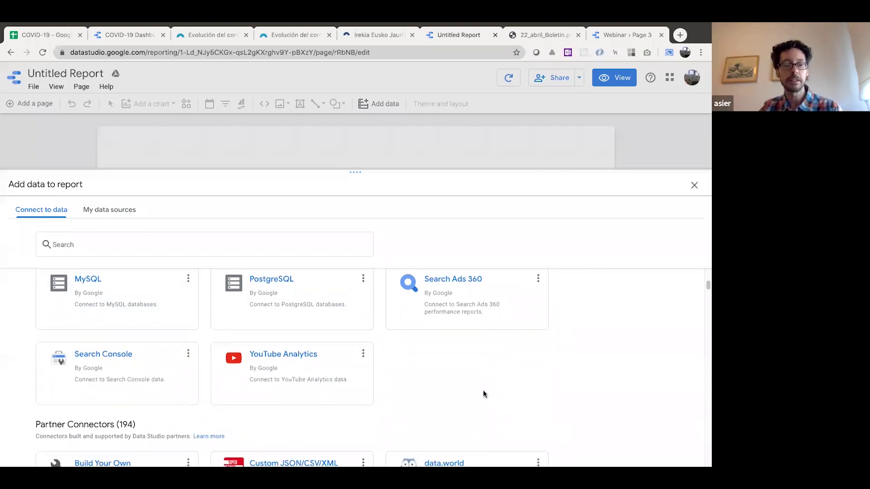
pyautogui.scroll(-3, 523, 386)
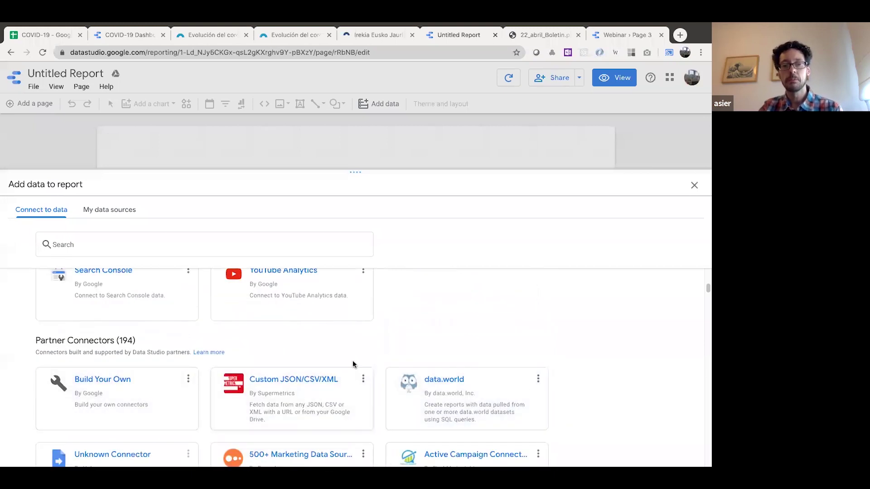
pyautogui.scroll(-3, 466, 369)
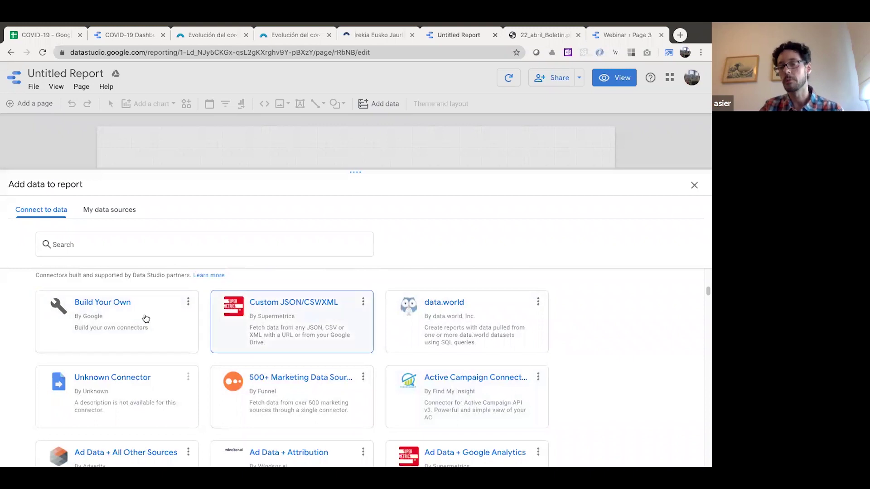
pyautogui.scroll(3, 662, 304)
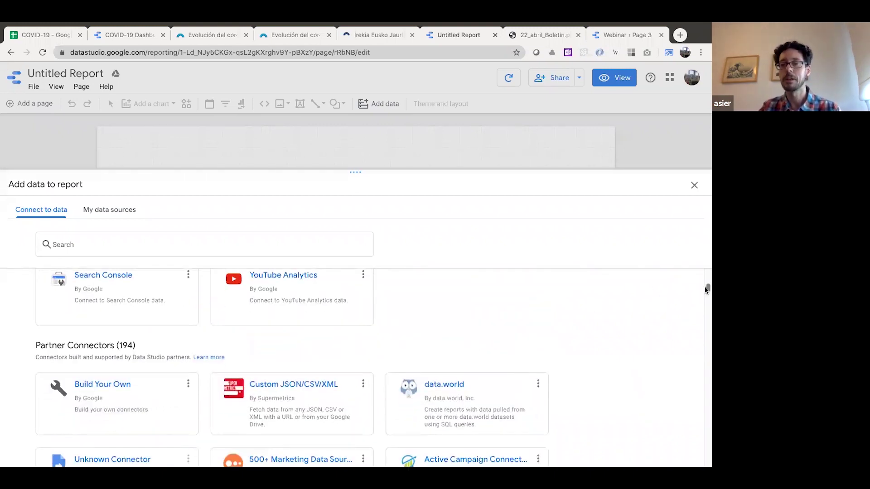
pyautogui.moveTo(706, 289); pyautogui.dragTo(705, 270)
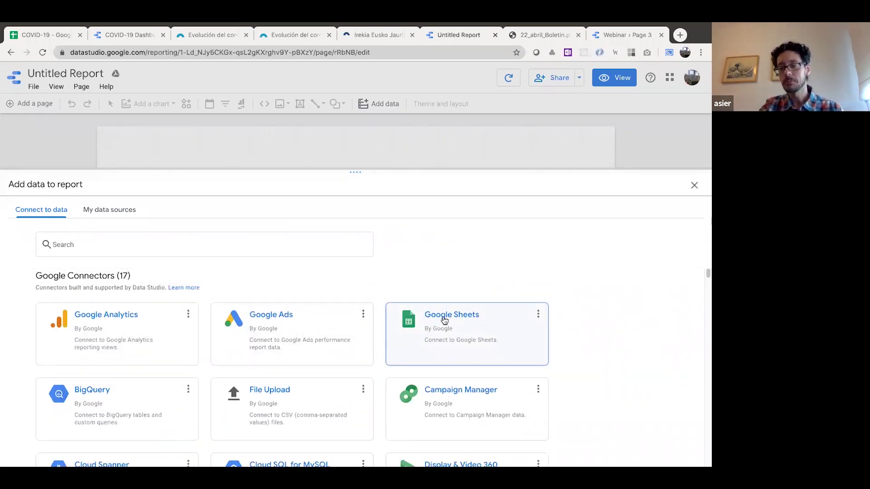
# - Add the DATA-WIDE worksheet of the COVID-19 spreadsheet to the report through the Google Sheets connector
pyautogui.click(444, 320)
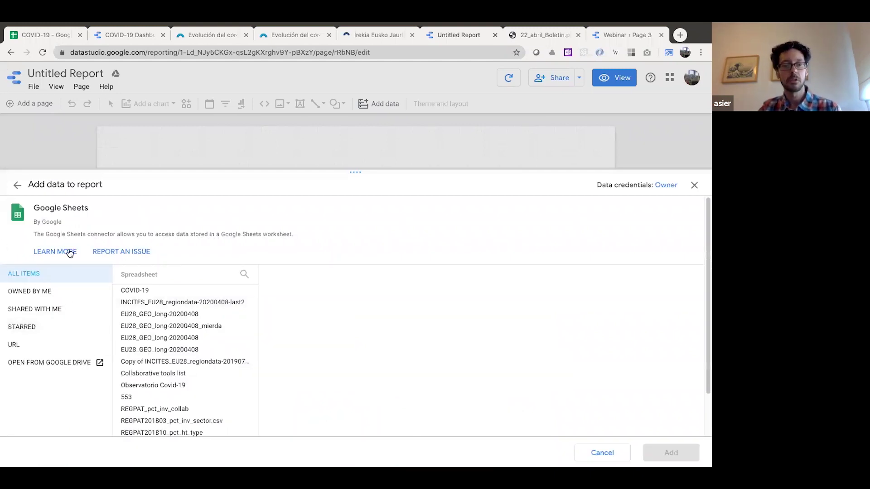
pyautogui.scroll(-1, 184, 360)
pyautogui.scroll(1, 181, 344)
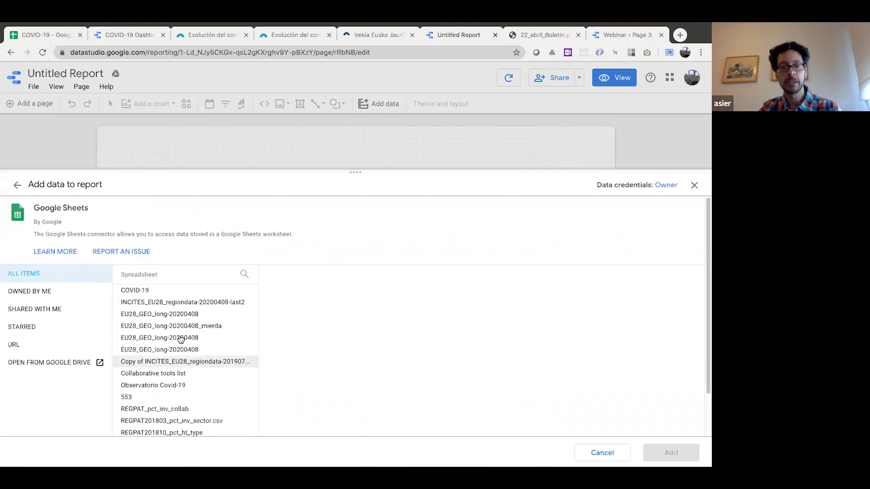
pyautogui.click(145, 292)
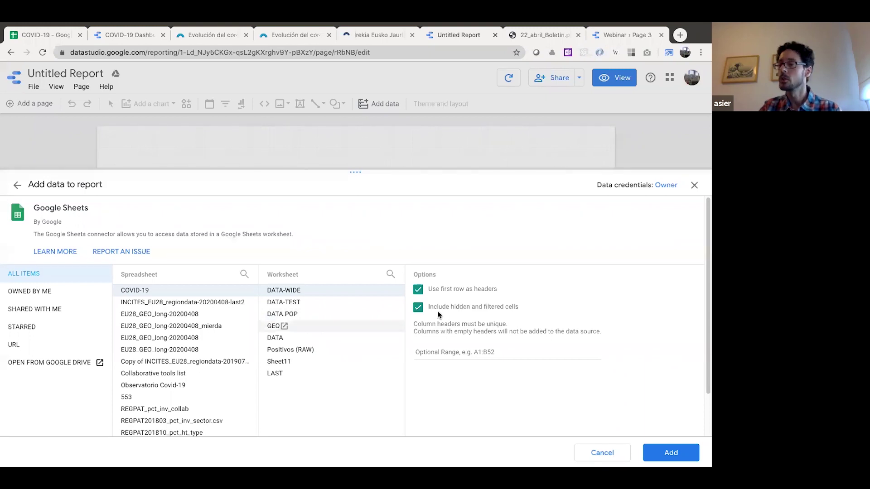
pyautogui.click(669, 455)
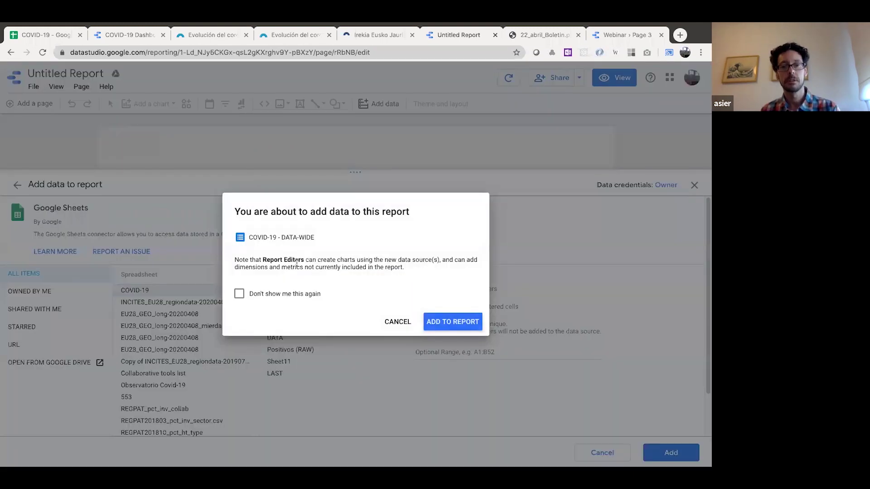
pyautogui.click(450, 321)
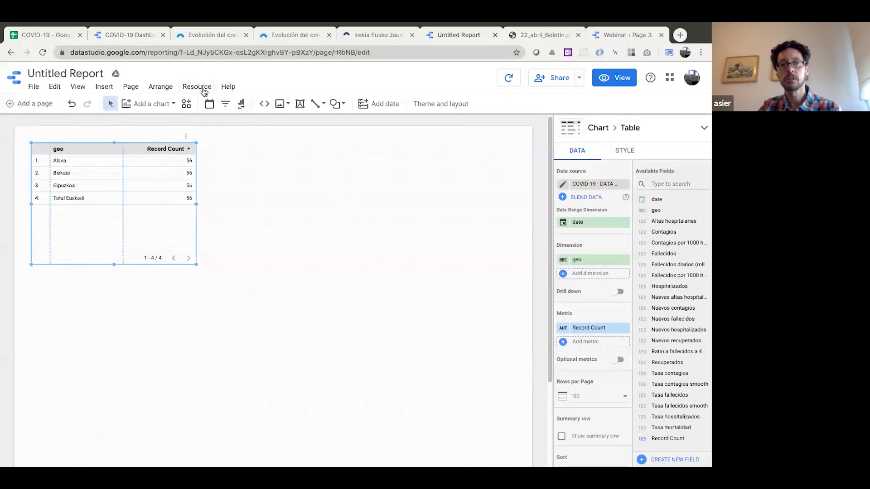
# - Open the COVID-19 - DATA-WIDE data source for editing from the report's added data sources
pyautogui.click(202, 88)
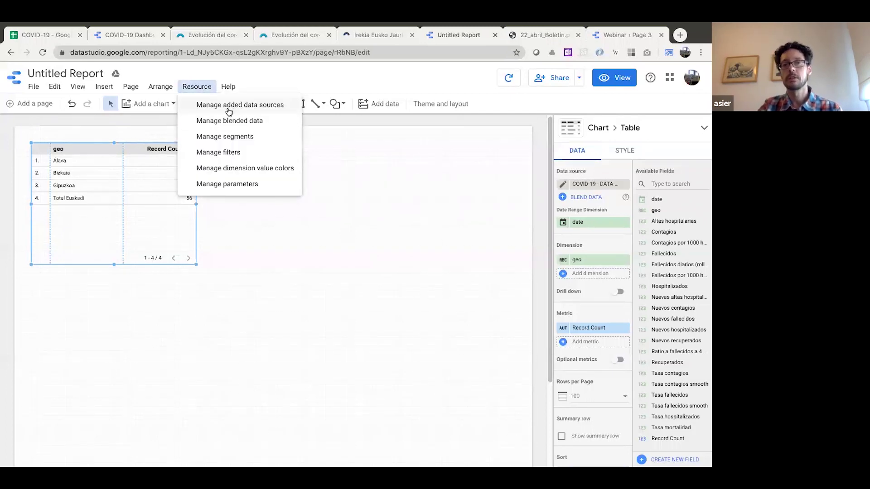
pyautogui.click(251, 107)
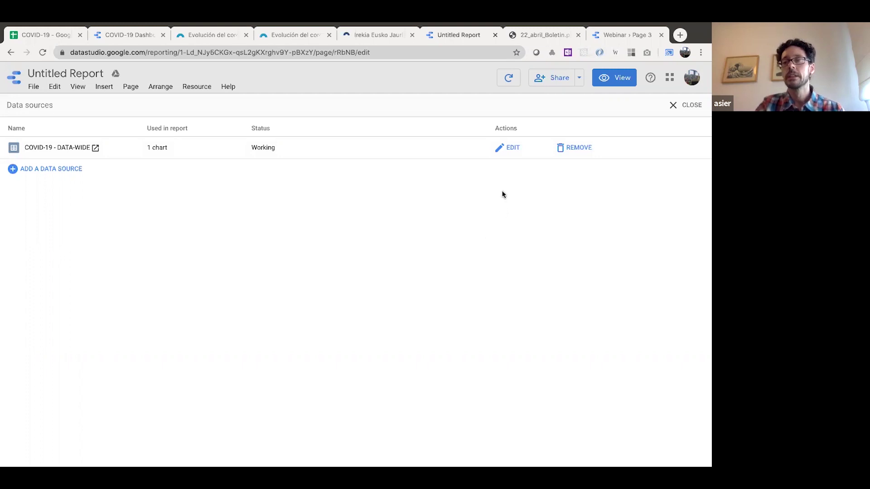
pyautogui.click(513, 152)
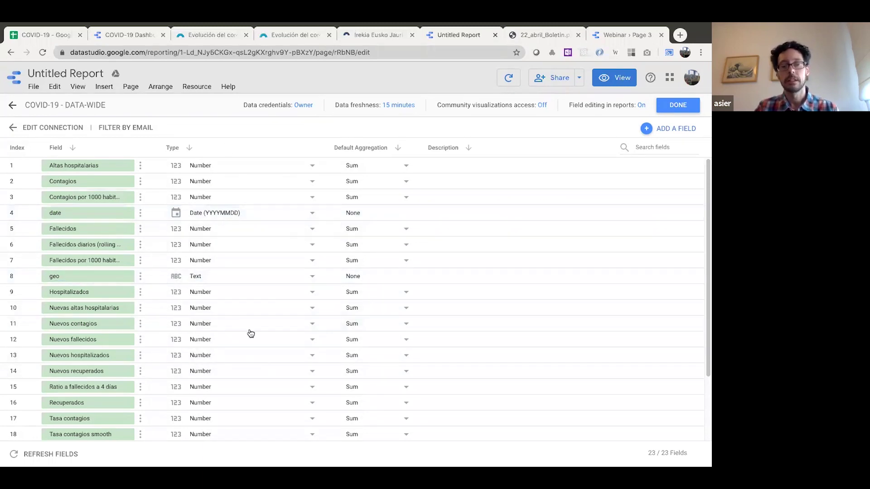
# - Change the type of the Tasa contagios field to Percent in the DATA-WIDE data source
pyautogui.scroll(-1, 281, 292)
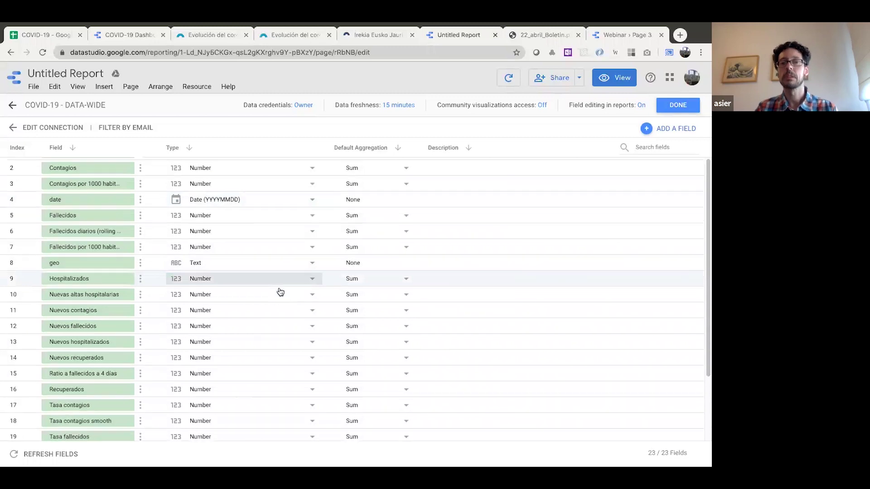
pyautogui.scroll(-3, 284, 295)
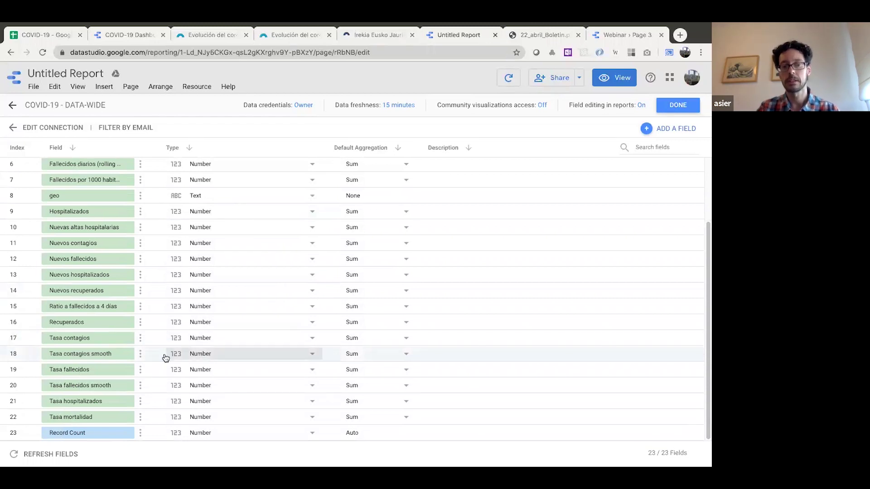
pyautogui.click(312, 342)
pyautogui.moveTo(294, 355)
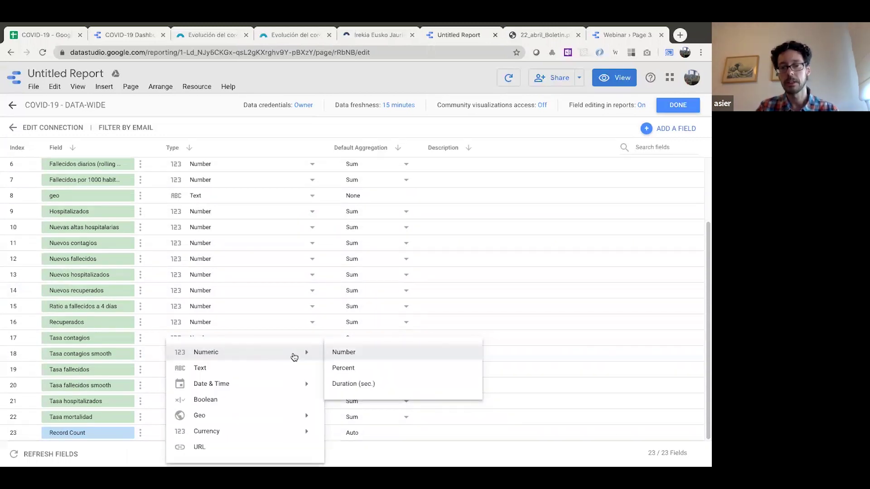
pyautogui.click(349, 369)
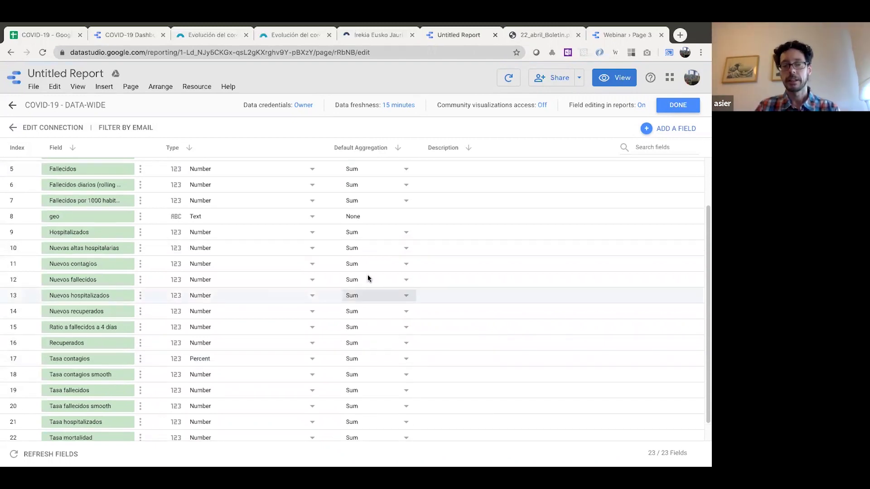
# - Turn on community visualizations access for the data source, finish editing it and return to the report canvas
pyautogui.scroll(2, 366, 280)
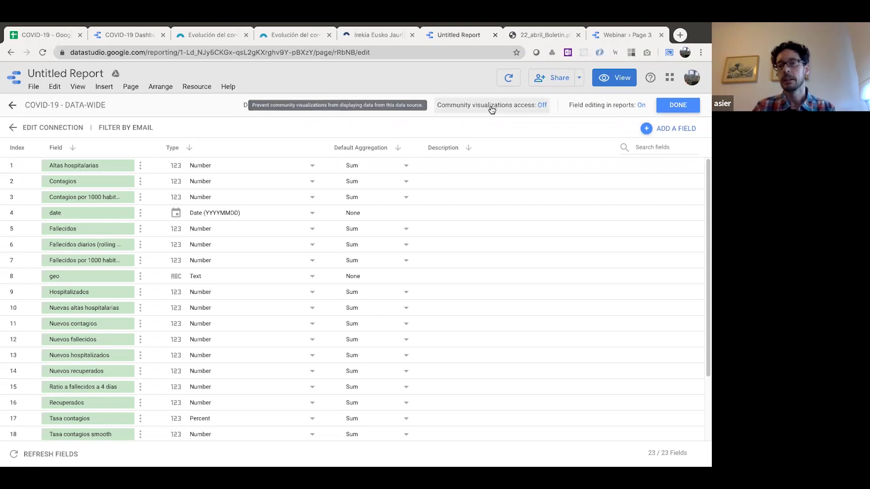
pyautogui.click(542, 106)
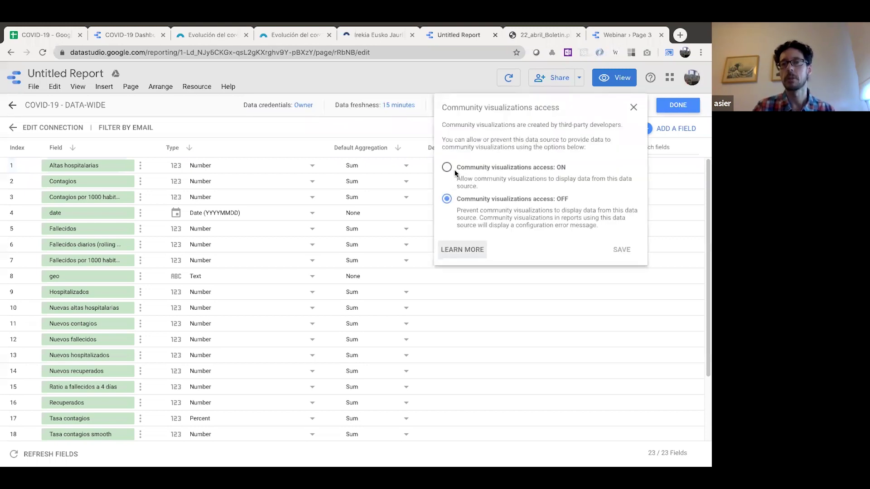
pyautogui.click(447, 167)
pyautogui.click(622, 249)
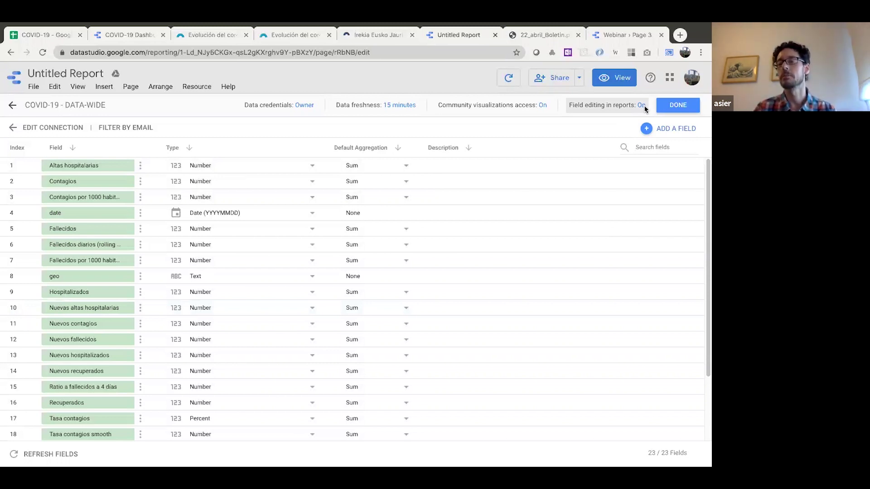
pyautogui.click(673, 107)
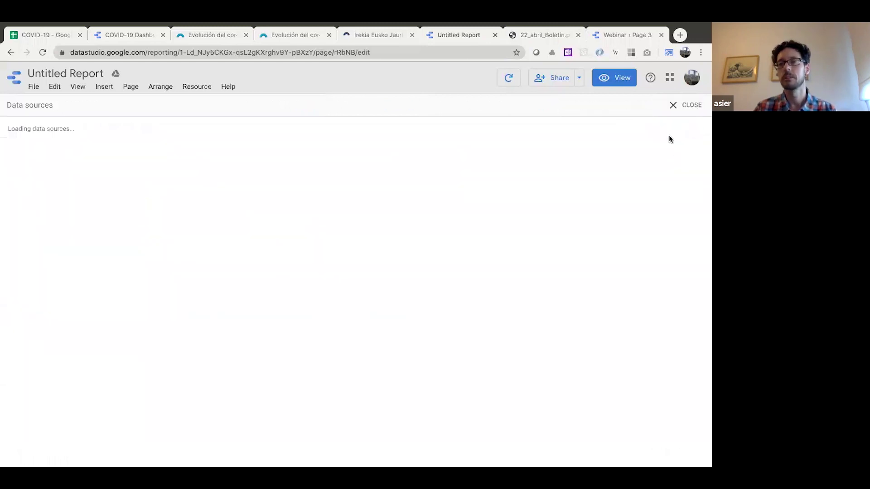
pyautogui.click(673, 103)
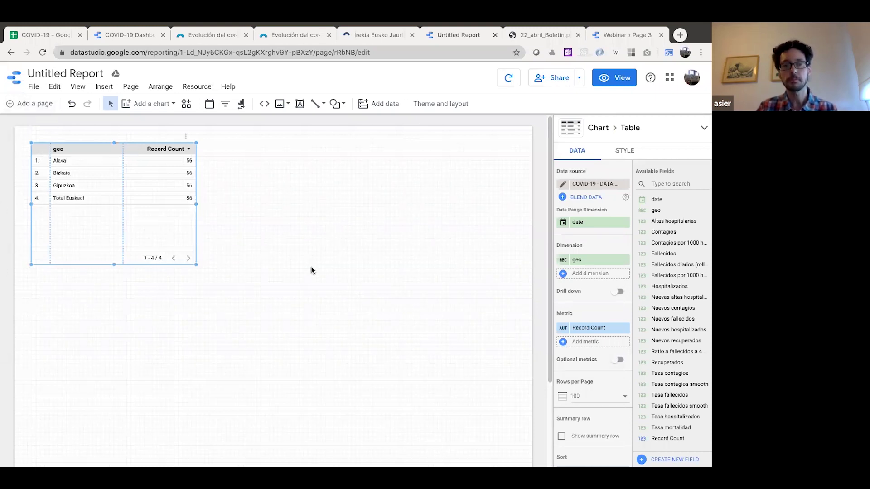
# - Add a second page to the report and return to Page 1
pyautogui.click(42, 105)
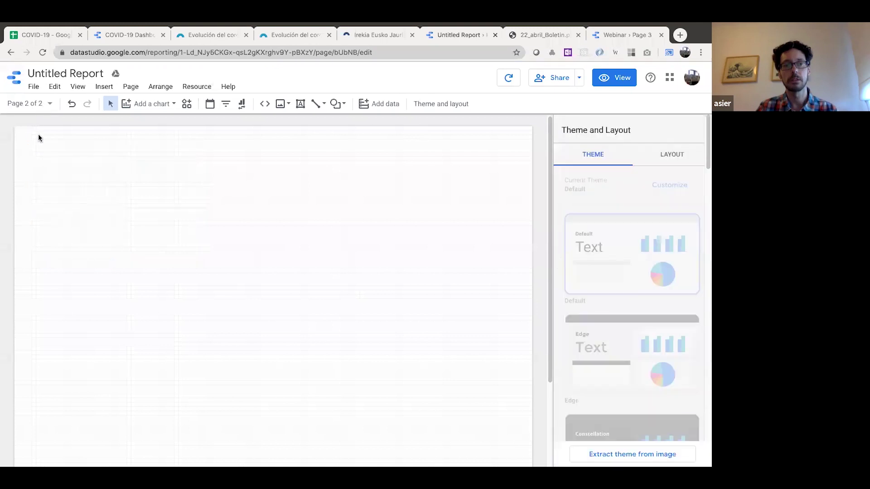
pyautogui.click(45, 105)
pyautogui.click(50, 152)
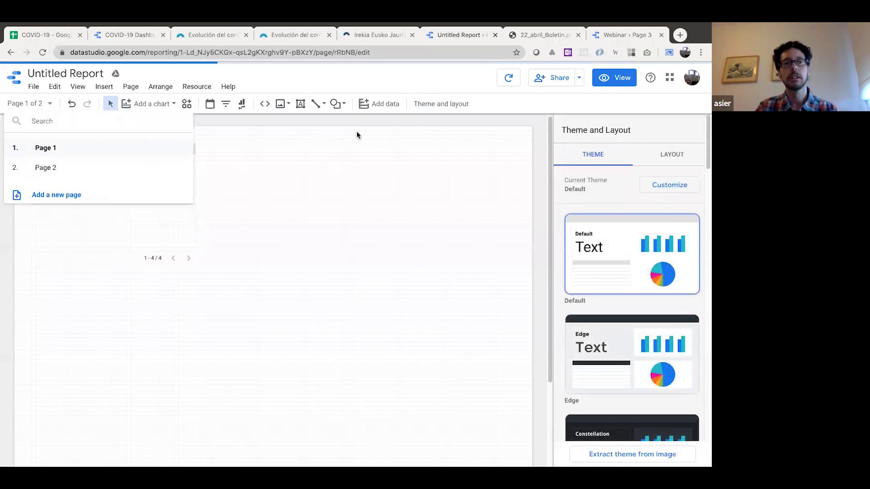
pyautogui.click(226, 126)
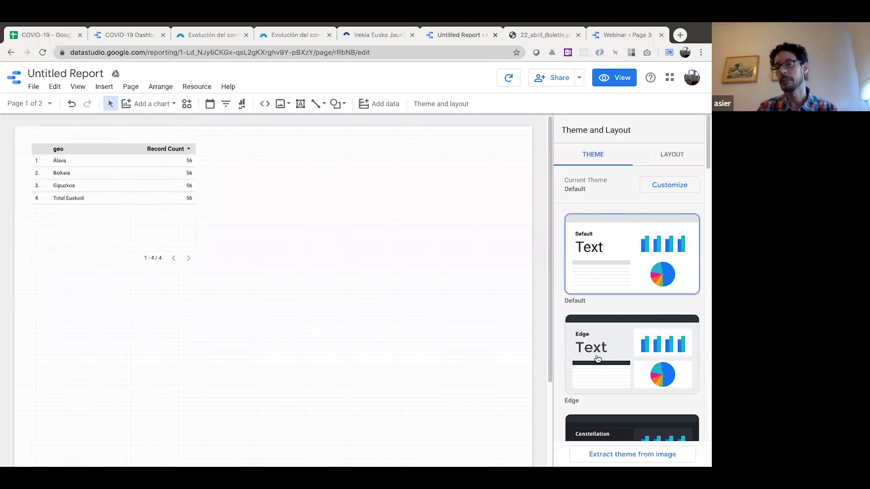
# - Show the report's layout settings, preview both report pages in view mode, and return to editing Page 1
pyautogui.click(661, 155)
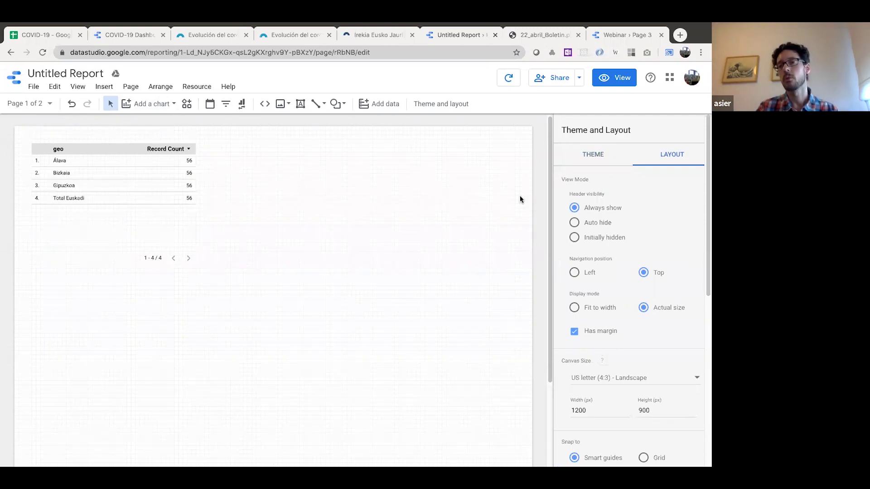
pyautogui.click(613, 78)
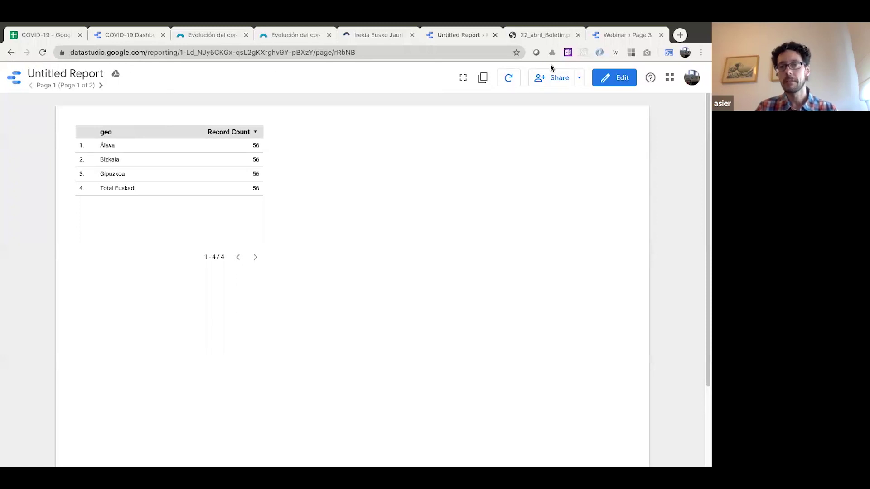
pyautogui.click(101, 85)
pyautogui.click(31, 85)
pyautogui.click(614, 77)
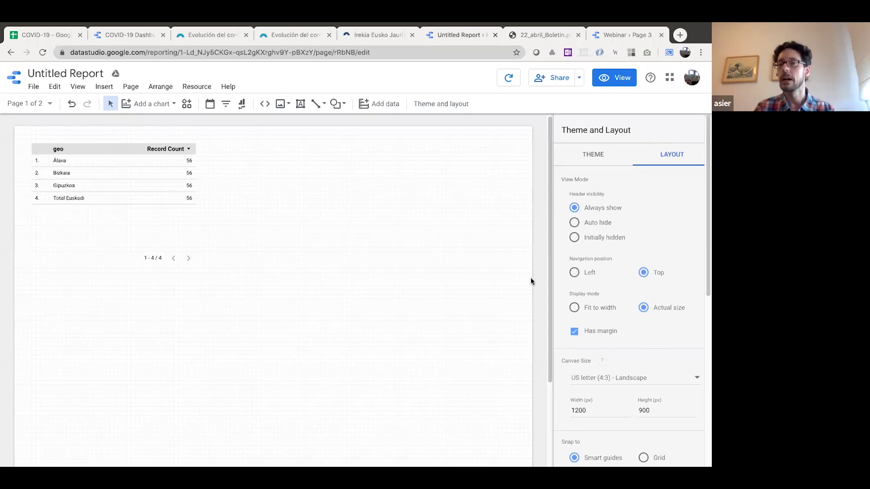
# - Look through the layout options for view mode, canvas size, snapping and grid
pyautogui.scroll(-1, 611, 332)
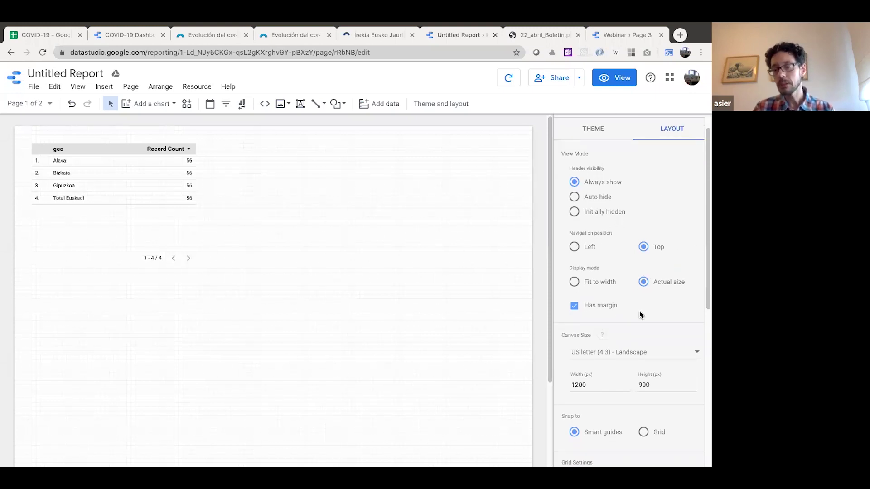
pyautogui.scroll(-2, 640, 311)
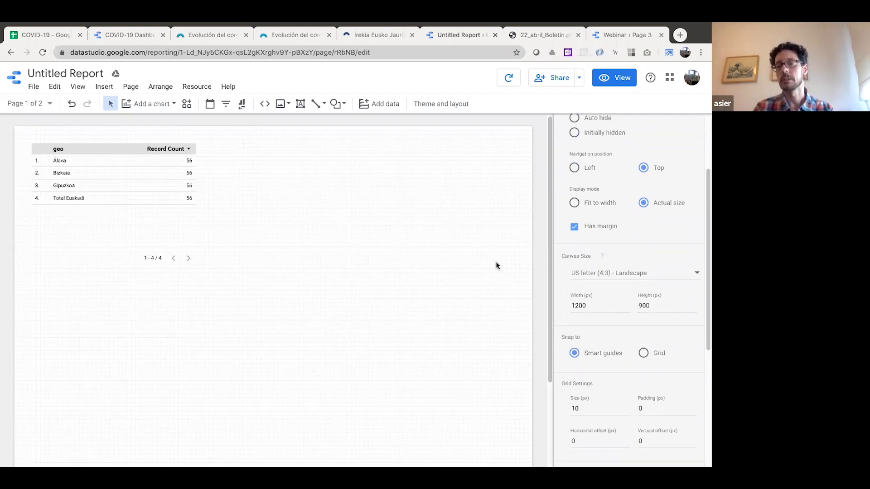
pyautogui.scroll(3, 582, 274)
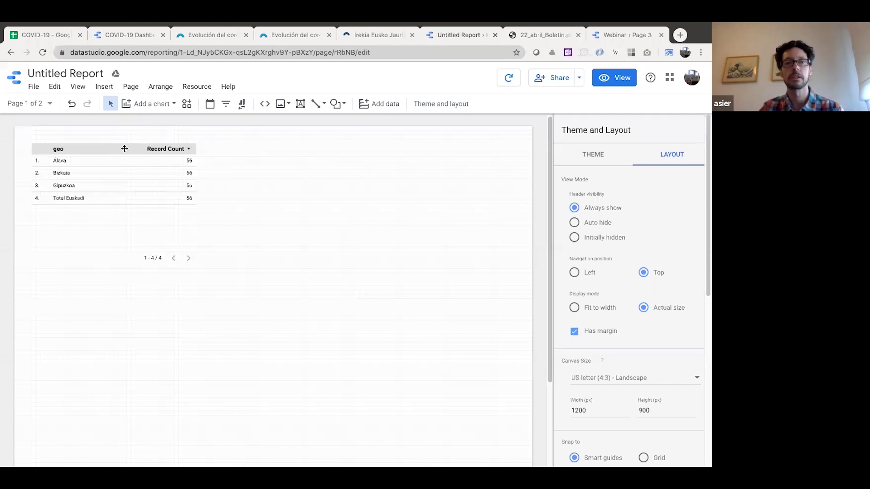
# - Shift the geo table slightly down and to the right on Page 1, and make it a little wider and shorter
pyautogui.moveTo(122, 147); pyautogui.dragTo(128, 148)
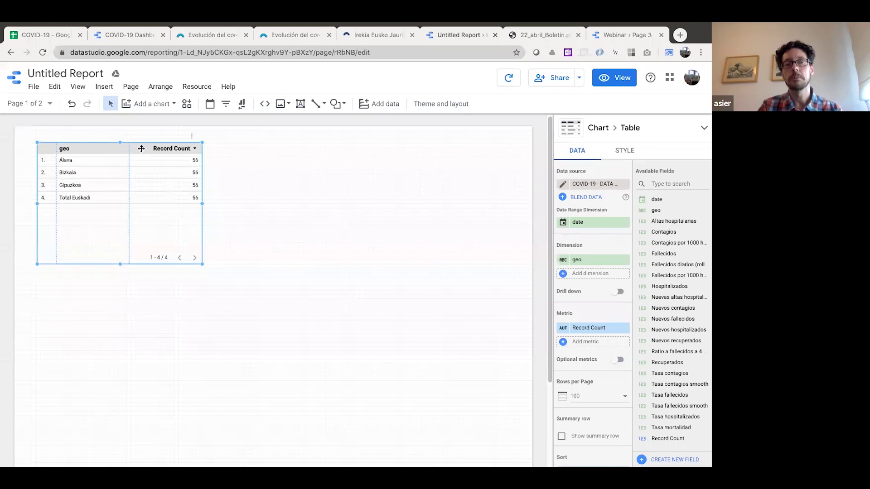
pyautogui.moveTo(142, 148); pyautogui.dragTo(142, 195)
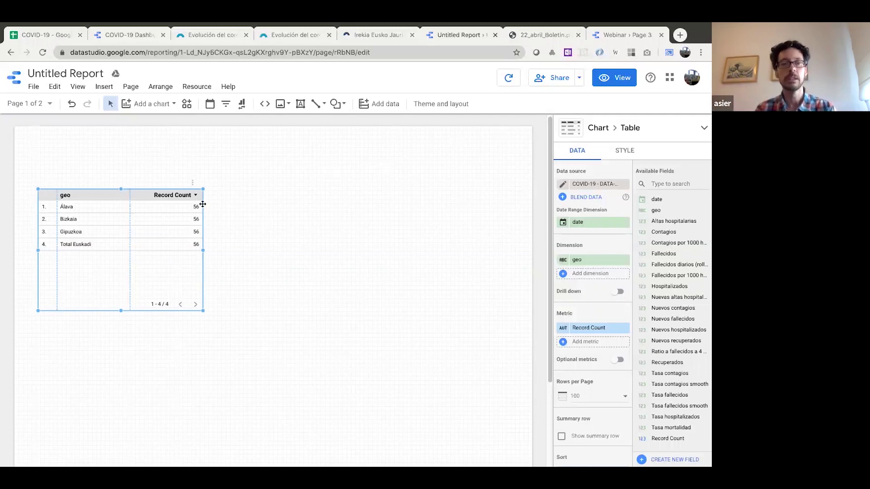
pyautogui.moveTo(122, 194); pyautogui.dragTo(126, 161)
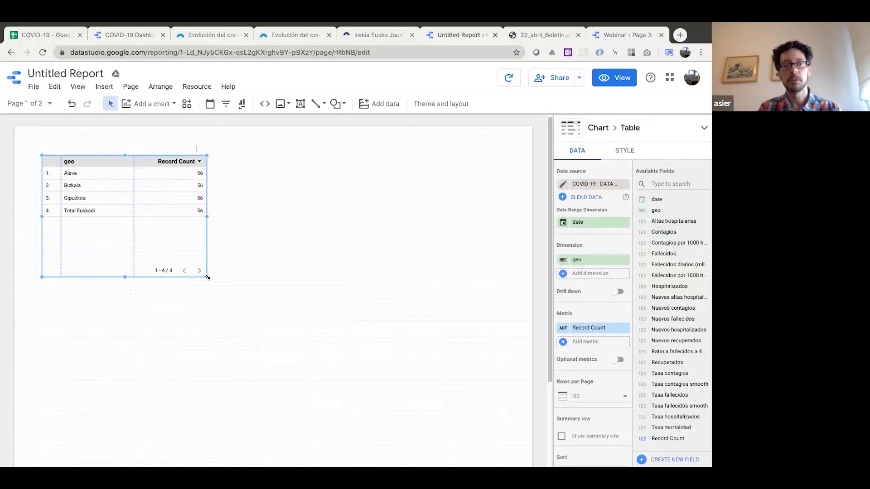
pyautogui.moveTo(207, 277); pyautogui.dragTo(218, 271)
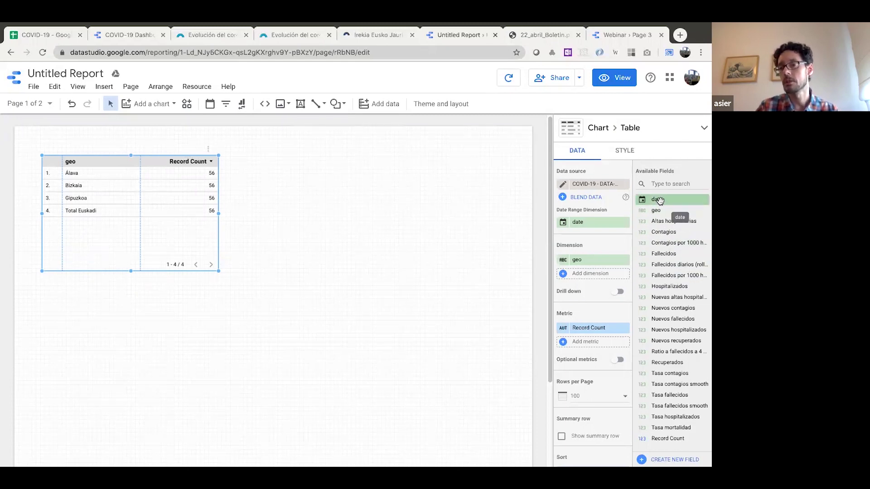
# - Set the table's dimensions to geo followed by date
pyautogui.moveTo(657, 202); pyautogui.dragTo(604, 278)
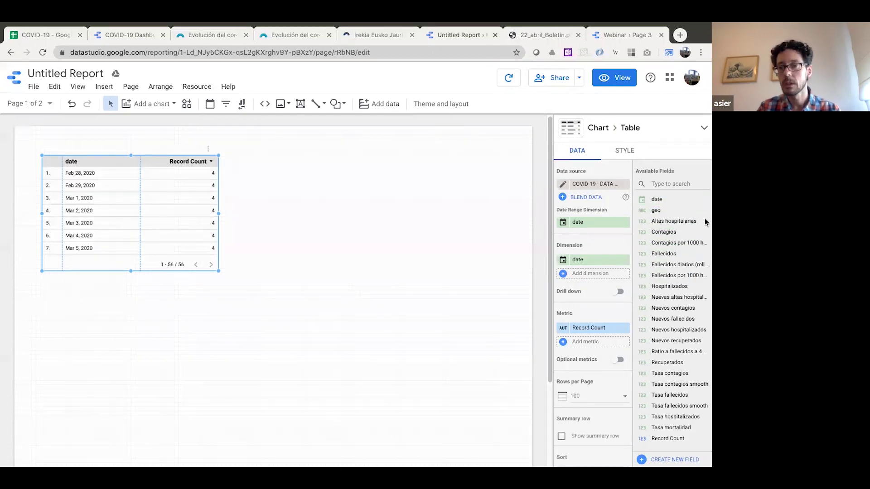
pyautogui.moveTo(655, 211); pyautogui.dragTo(590, 259)
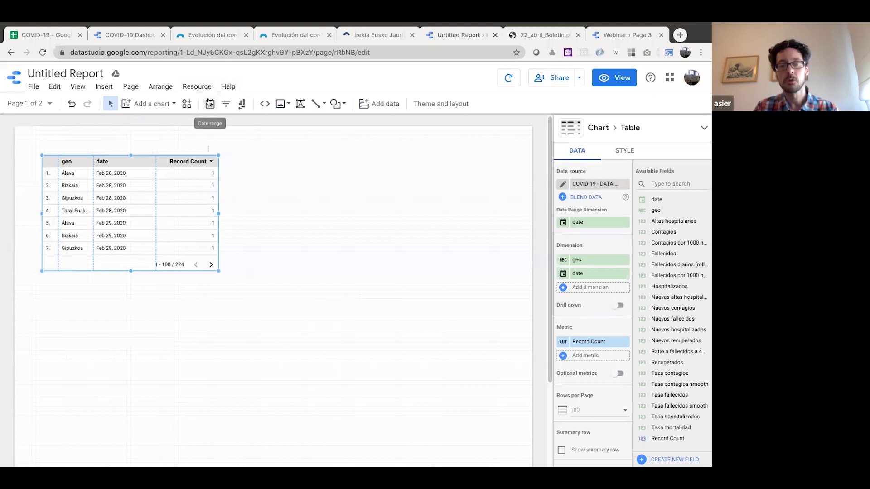
# - Start a calculated field in the table's data source with the formula MONTH(date)
pyautogui.click(563, 186)
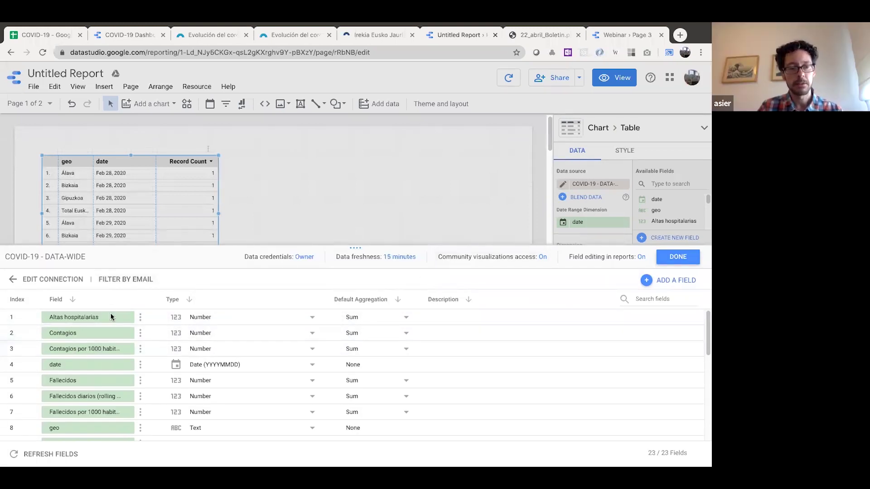
pyautogui.scroll(-5, 97, 385)
pyautogui.scroll(-2, 97, 387)
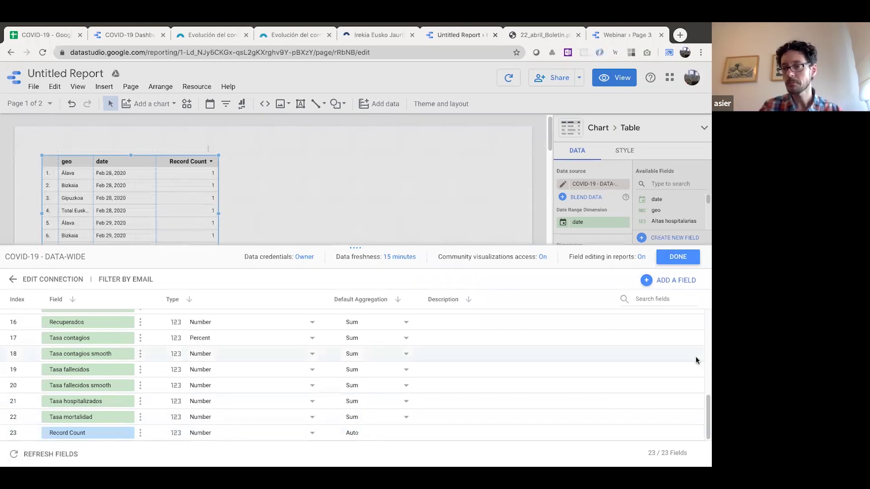
pyautogui.click(647, 282)
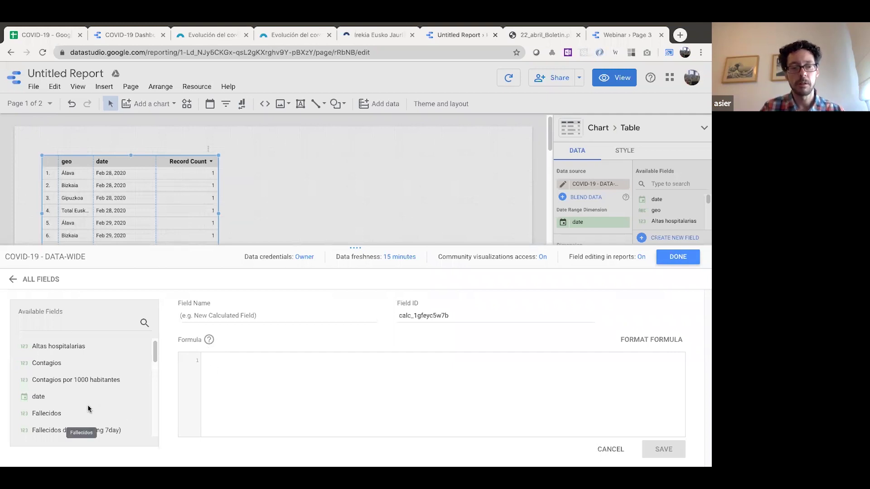
pyautogui.write('MONTH')
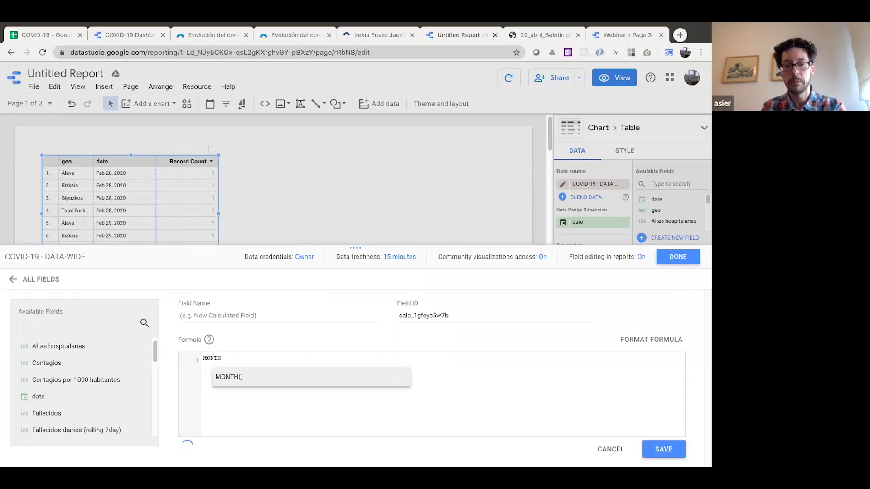
pyautogui.press('Return')
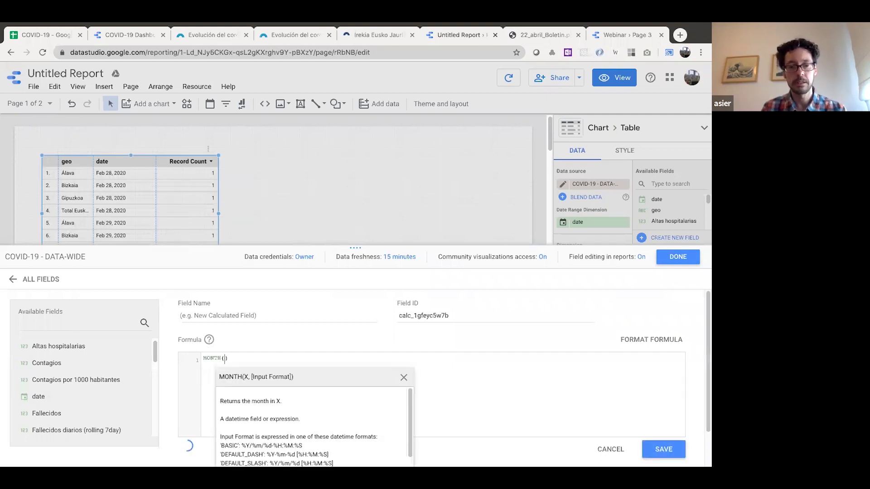
pyautogui.click(30, 397)
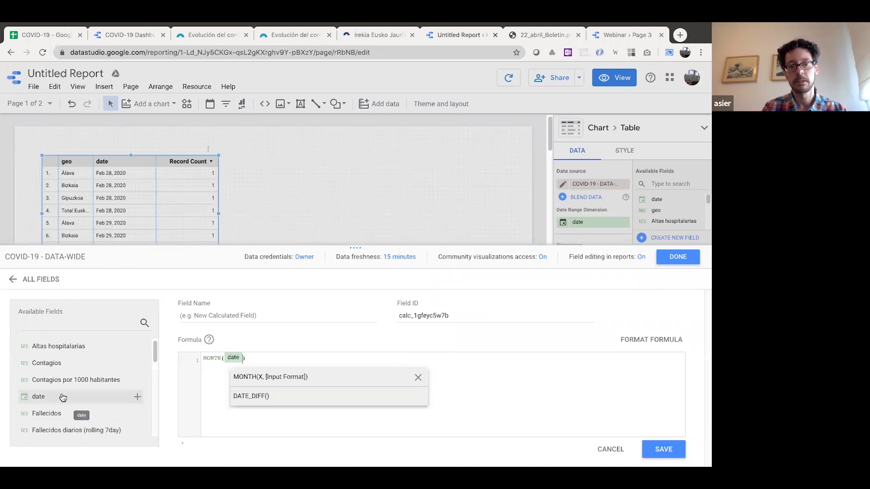
# - Name the calculated field Mes, save it and finish editing the data source
pyautogui.click(673, 447)
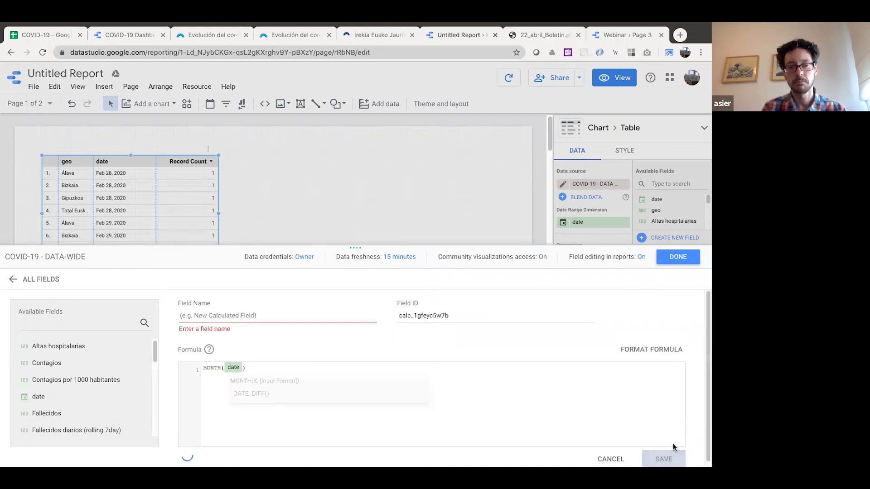
pyautogui.click(255, 313)
pyautogui.write('M')
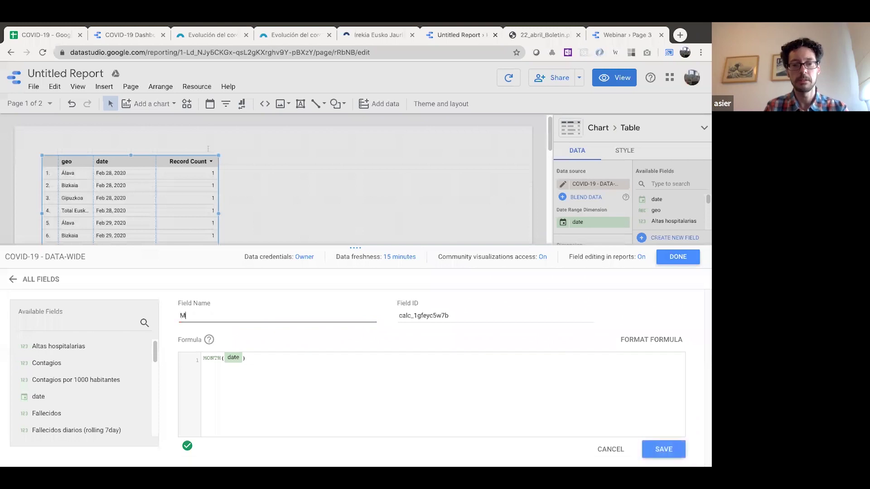
pyautogui.write('es')
pyautogui.click(661, 448)
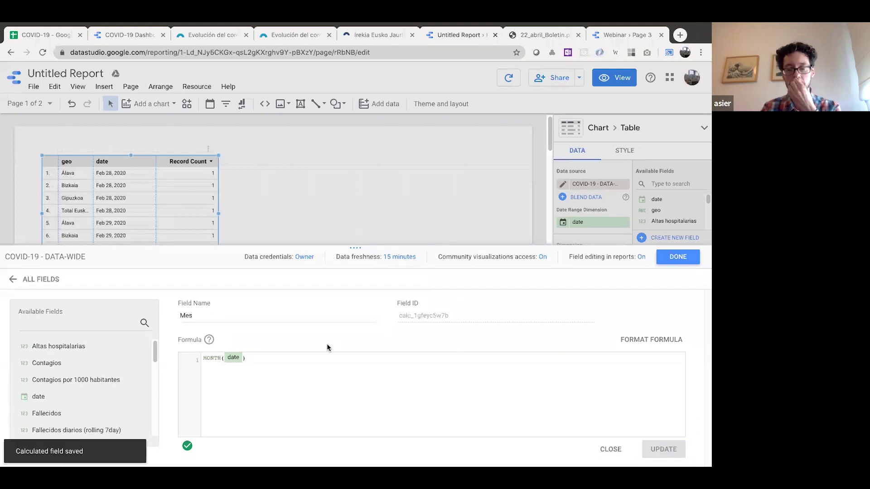
pyautogui.click(676, 256)
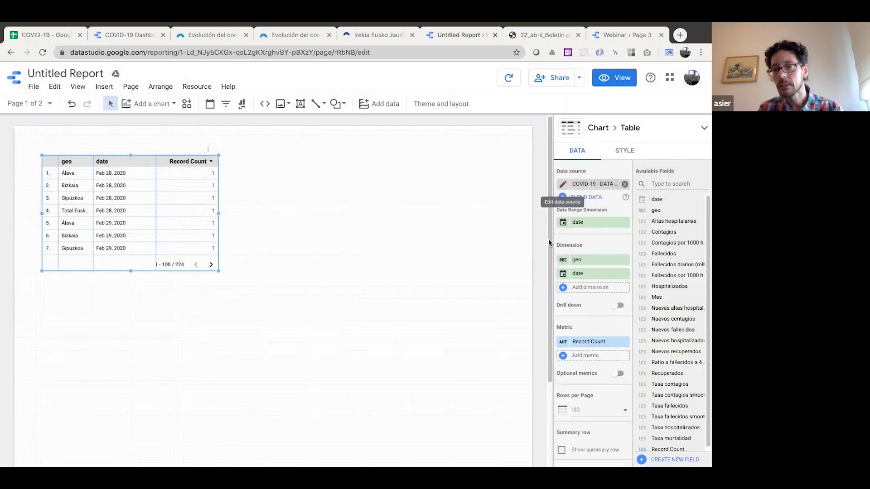
# - Check the Mes field's type in the table's data source, and close the field editor
pyautogui.click(562, 184)
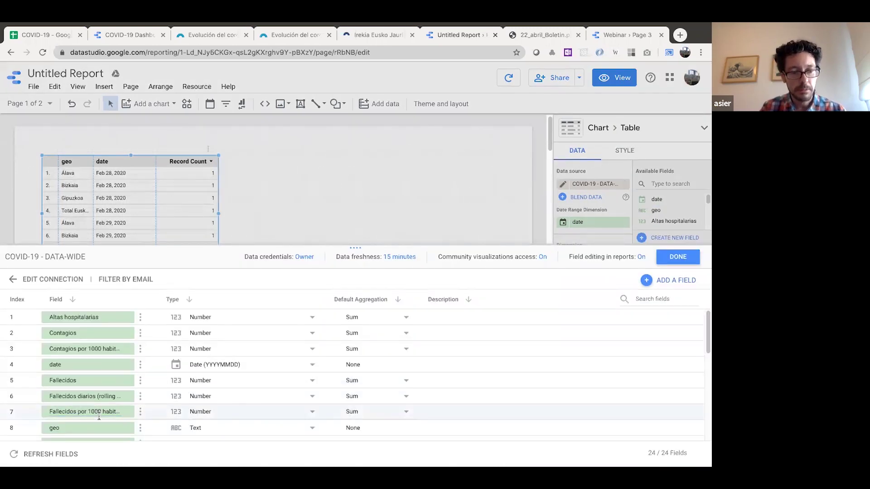
pyautogui.scroll(-5, 103, 399)
pyautogui.scroll(-2, 194, 390)
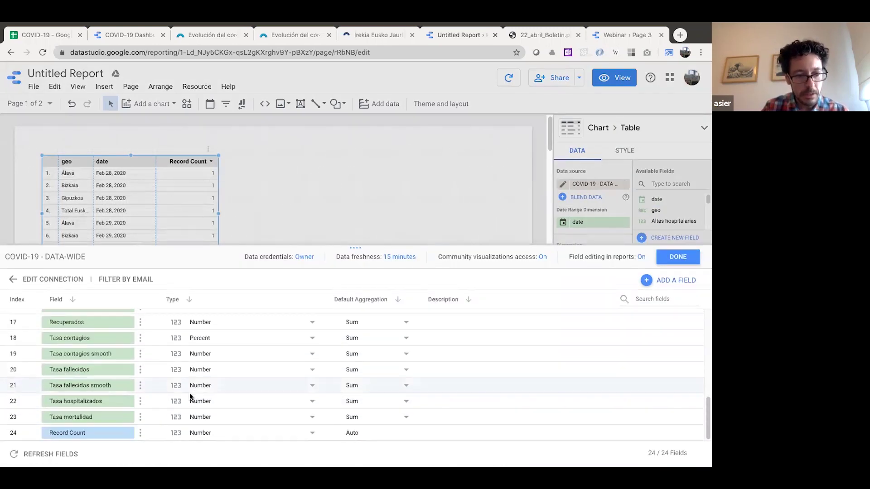
pyautogui.scroll(10, 145, 385)
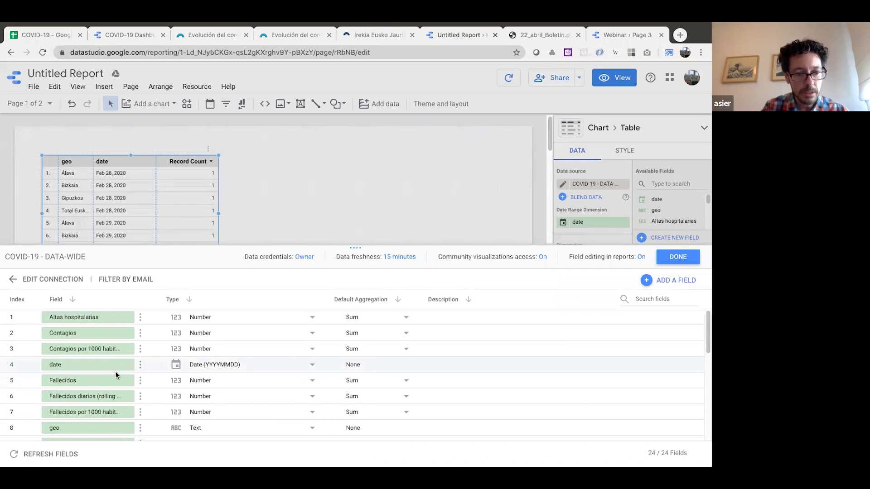
pyautogui.scroll(-2, 111, 378)
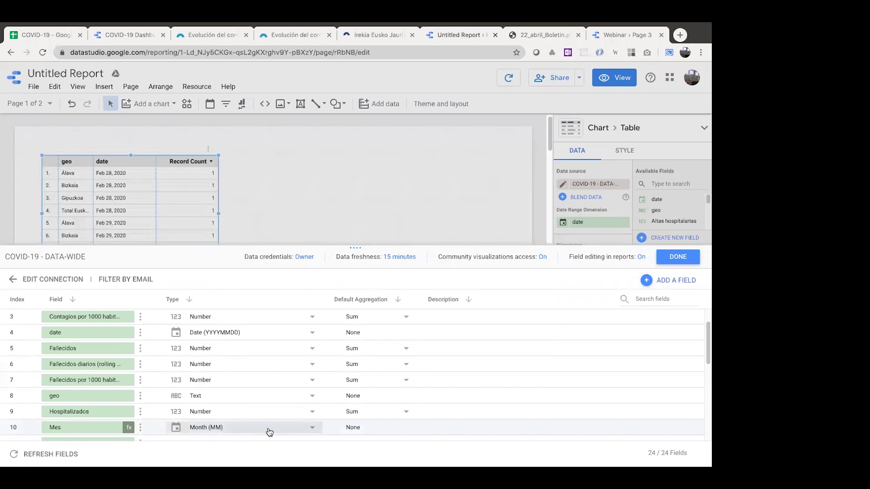
pyautogui.click(675, 258)
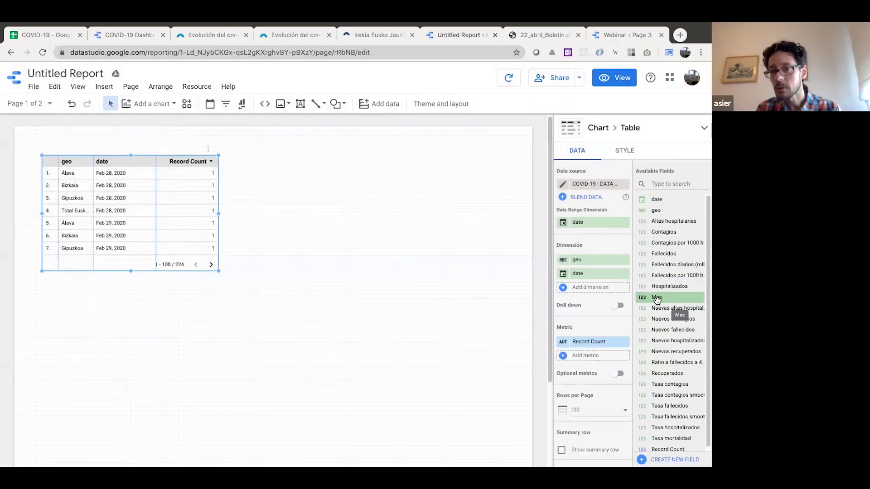
# - Replace the table's date dimension with Mes and enlarge the table so that all its rows fit
pyautogui.moveTo(657, 299); pyautogui.dragTo(618, 273)
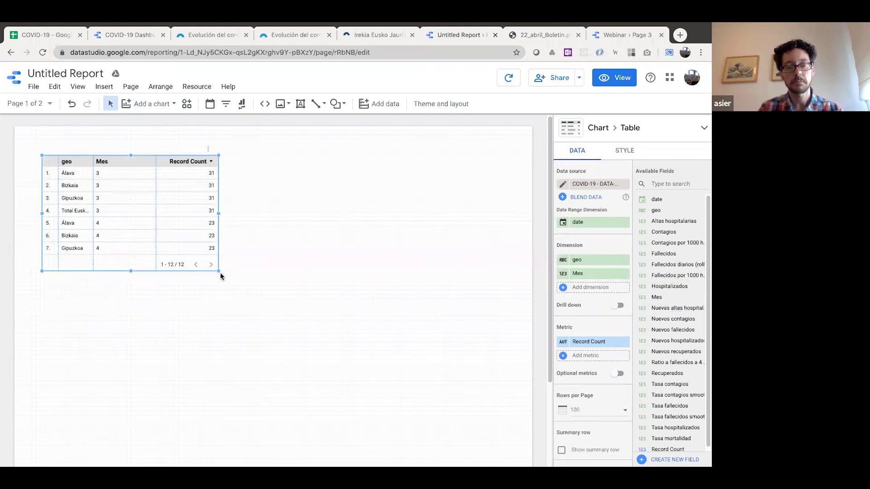
pyautogui.moveTo(218, 271); pyautogui.dragTo(306, 300)
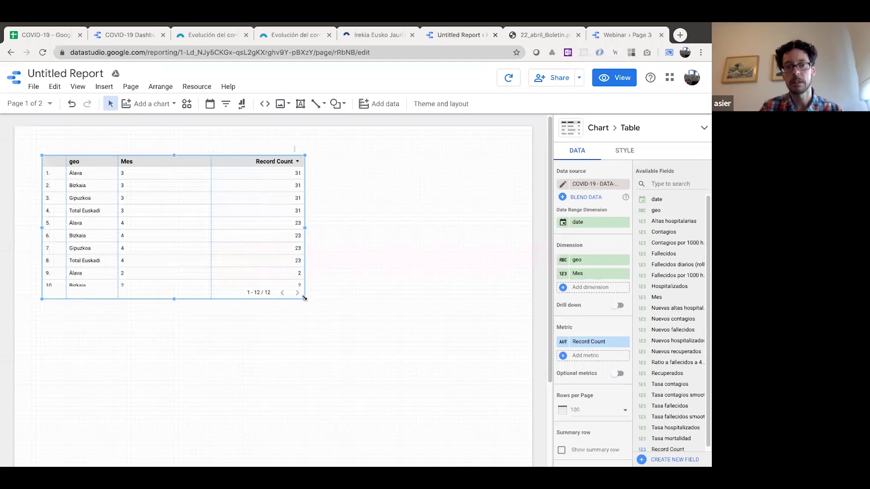
pyautogui.moveTo(305, 298); pyautogui.dragTo(387, 362)
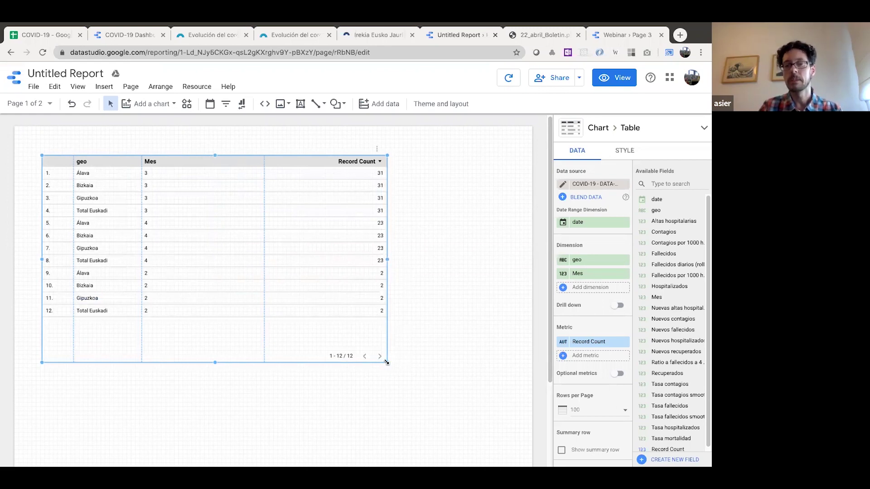
pyautogui.moveTo(386, 362); pyautogui.dragTo(367, 335)
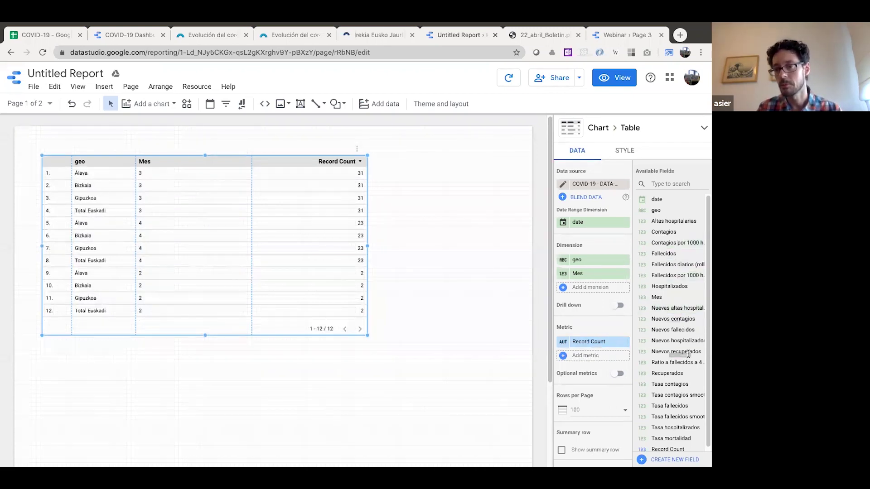
# - Replace the table's Record Count metric with Contagios and remove the Mes dimension
pyautogui.moveTo(685, 238); pyautogui.dragTo(604, 343)
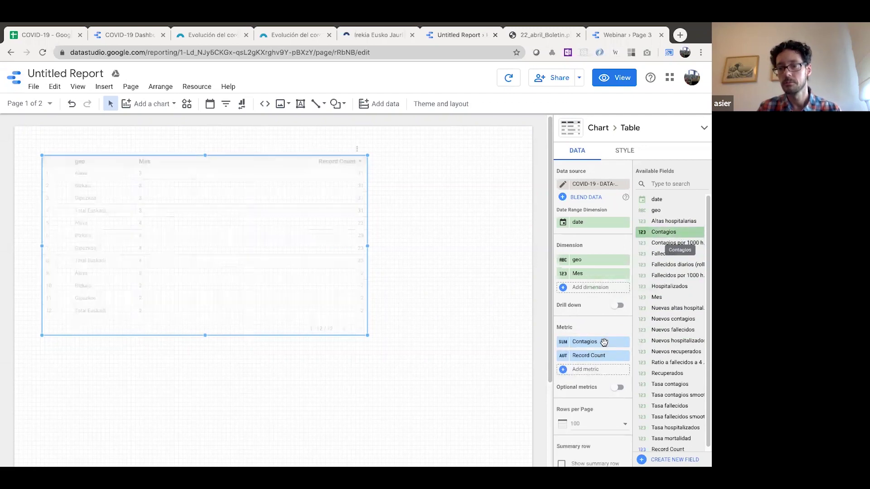
pyautogui.click(624, 355)
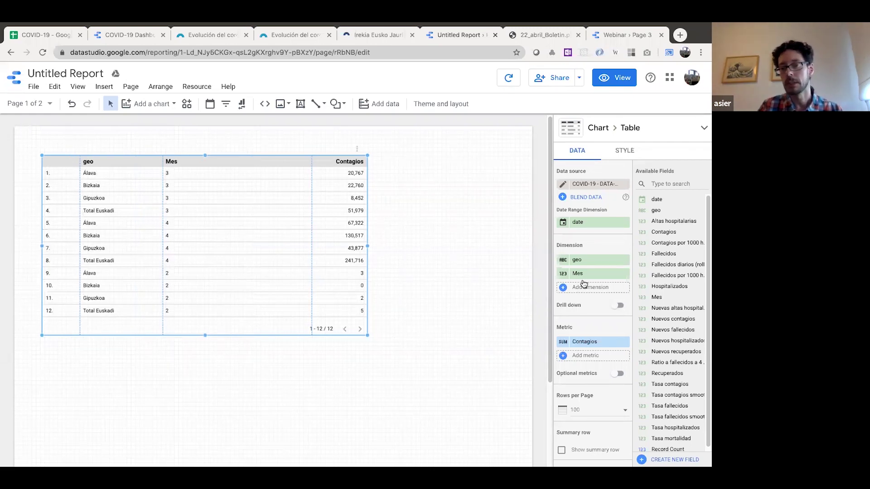
pyautogui.click(625, 274)
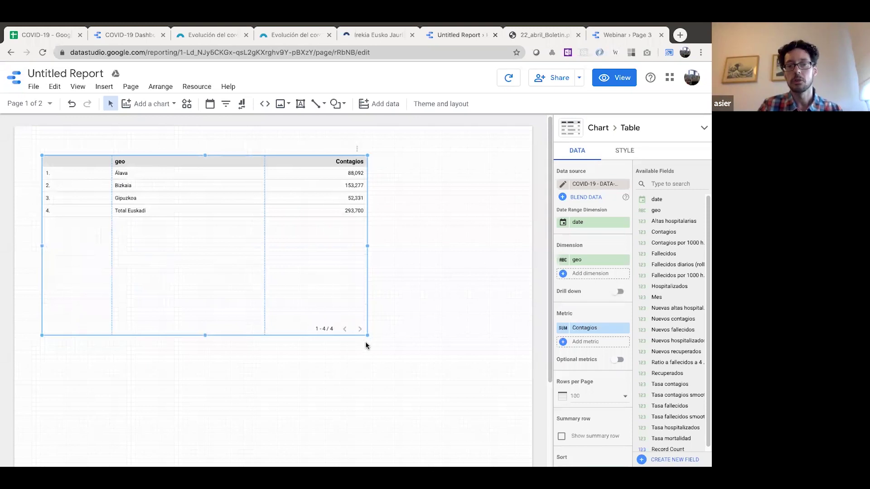
# - Shorten the table on the page and set the Contagios metric's aggregation to Max
pyautogui.moveTo(367, 336); pyautogui.dragTo(371, 275)
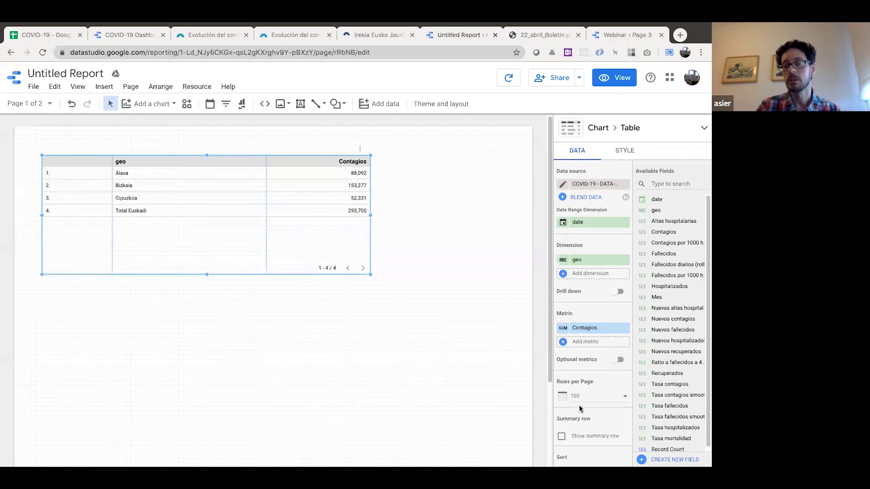
pyautogui.click(562, 329)
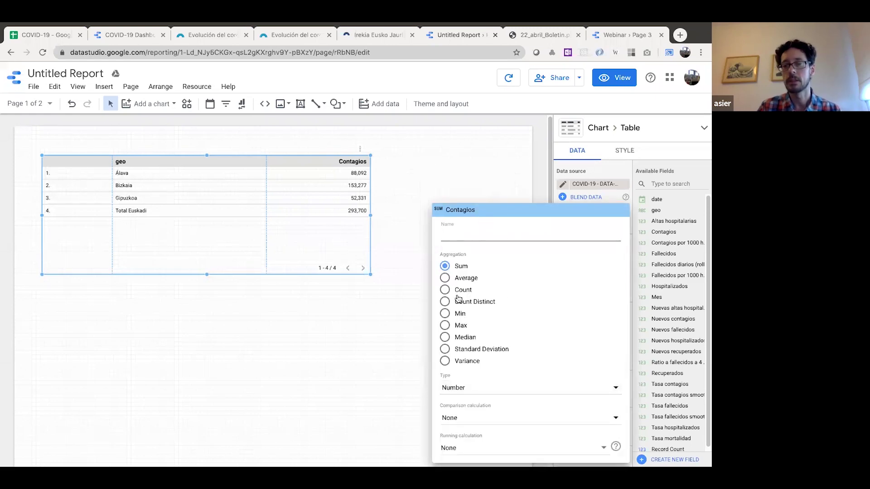
pyautogui.click(459, 326)
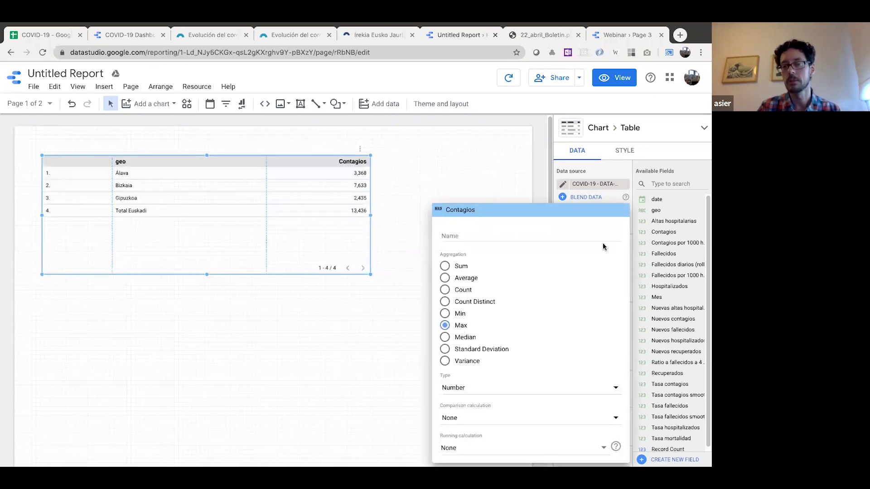
pyautogui.click(409, 230)
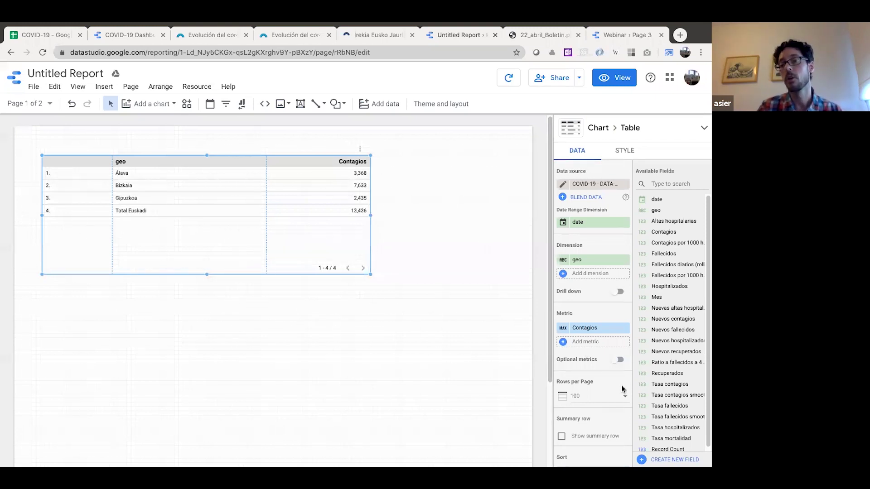
# - Shift the table slightly down and to the left, and set its default date range to a custom range of Today
pyautogui.scroll(-3, 600, 393)
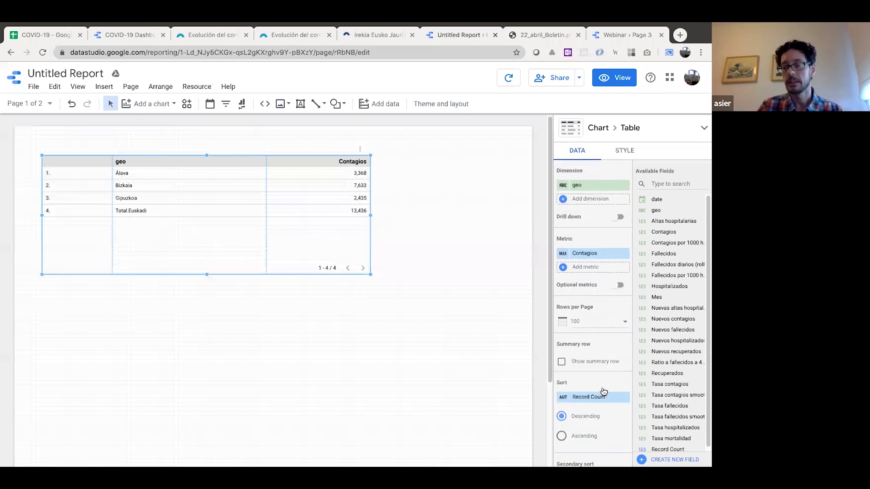
pyautogui.scroll(-5, 604, 393)
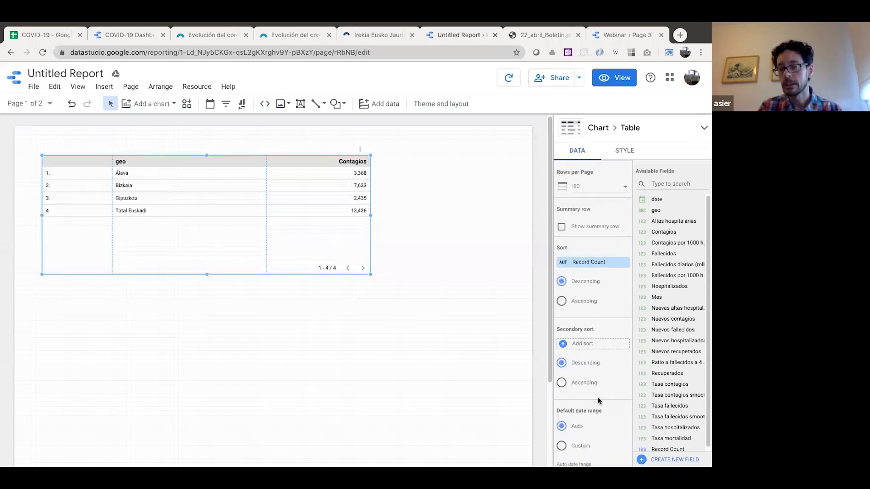
pyautogui.scroll(-3, 601, 394)
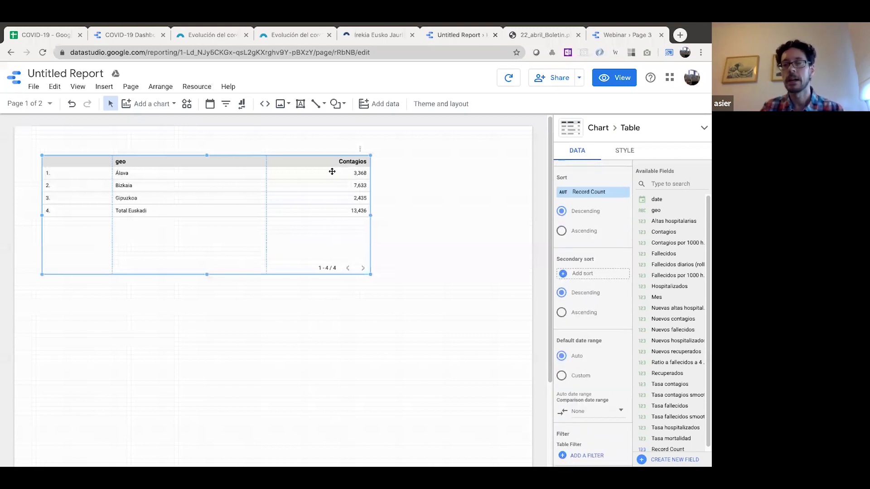
pyautogui.moveTo(308, 177); pyautogui.dragTo(303, 189)
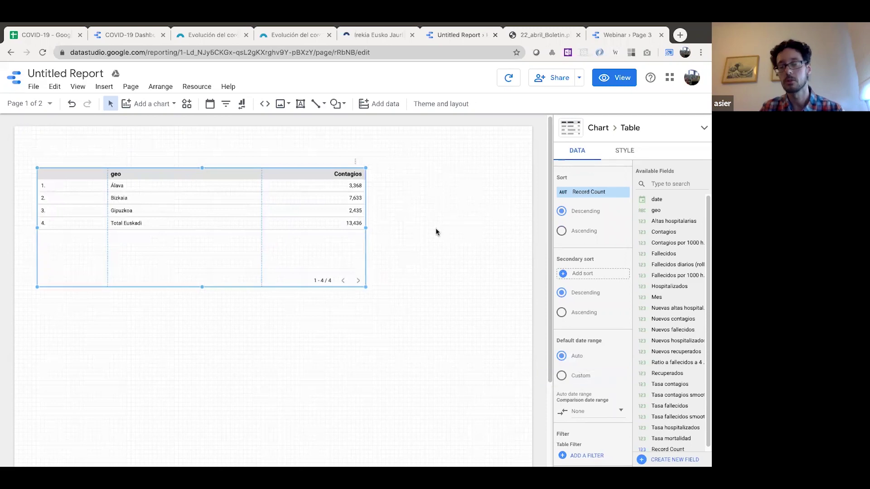
pyautogui.click(563, 377)
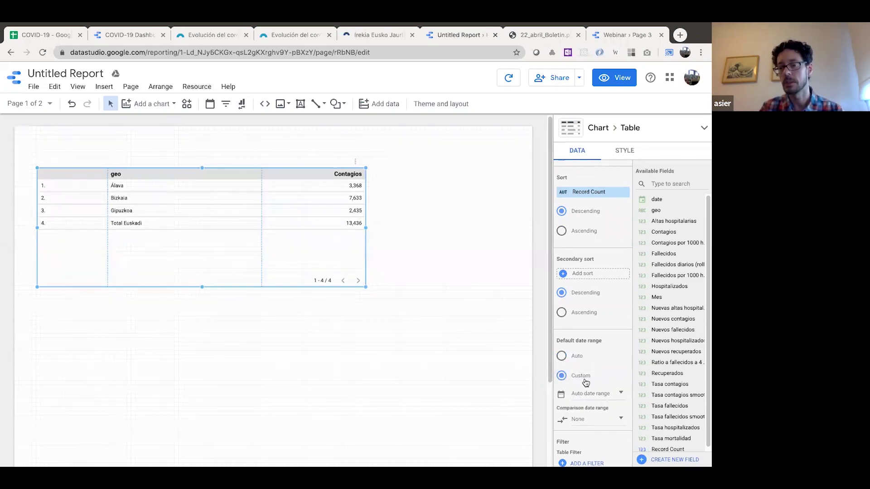
pyautogui.click(615, 398)
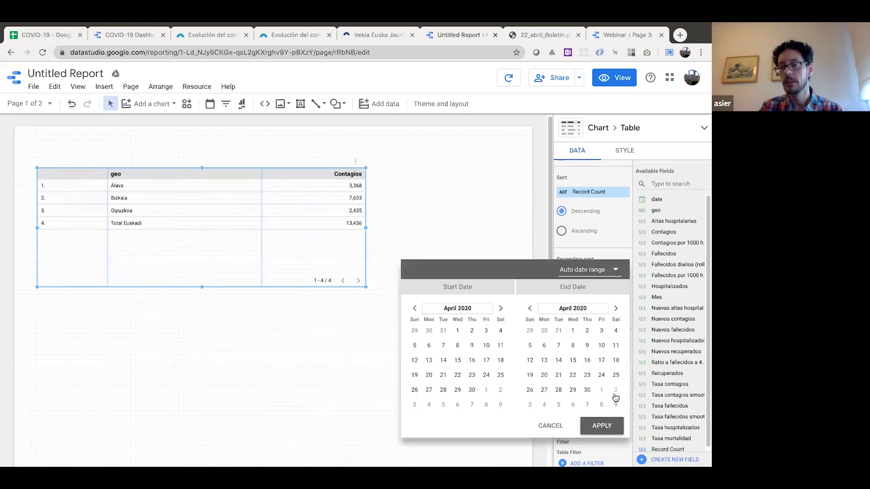
pyautogui.click(603, 273)
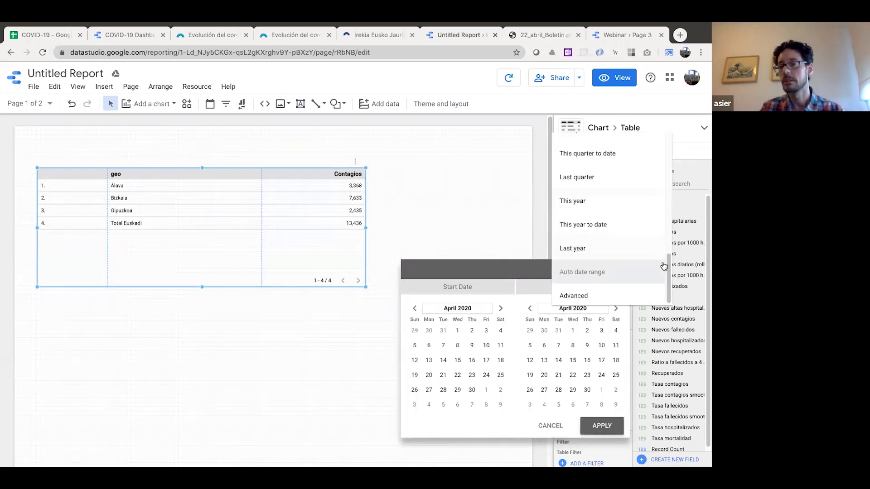
pyautogui.moveTo(667, 272); pyautogui.dragTo(667, 154)
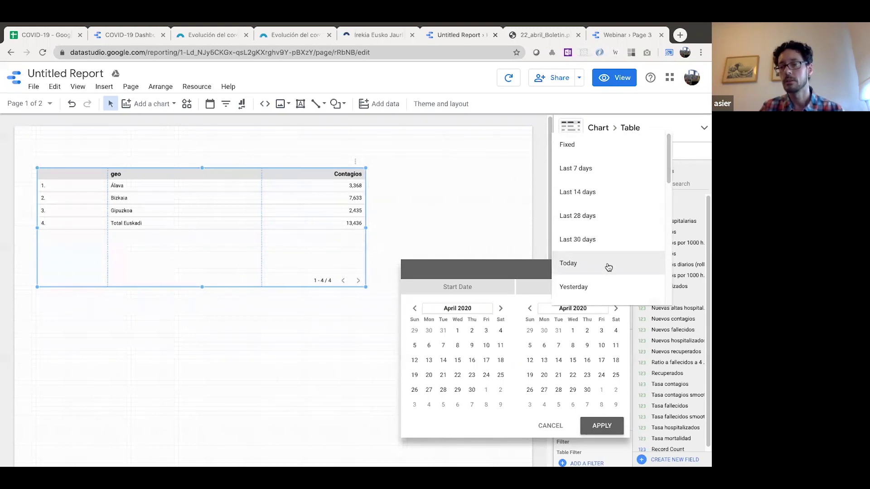
pyautogui.click(607, 264)
pyautogui.click(602, 427)
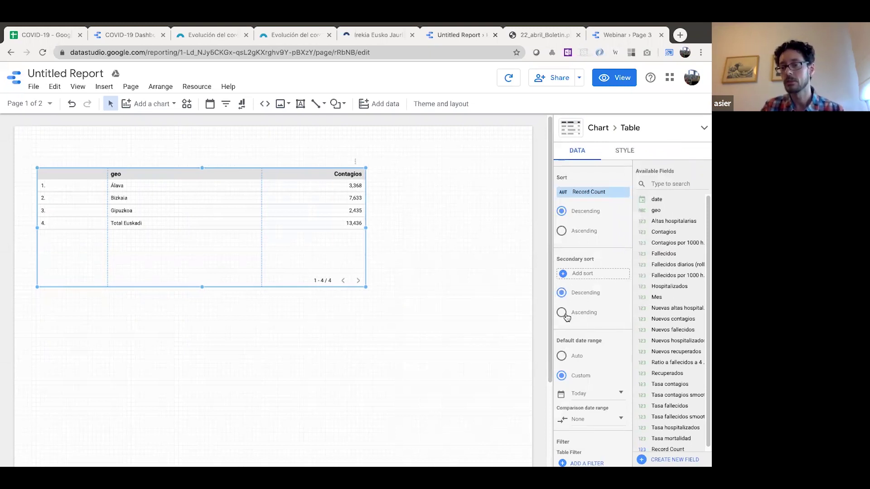
# - Set the table's comparison date range to Previous period, after trying the Advanced option
pyautogui.scroll(-1, 577, 334)
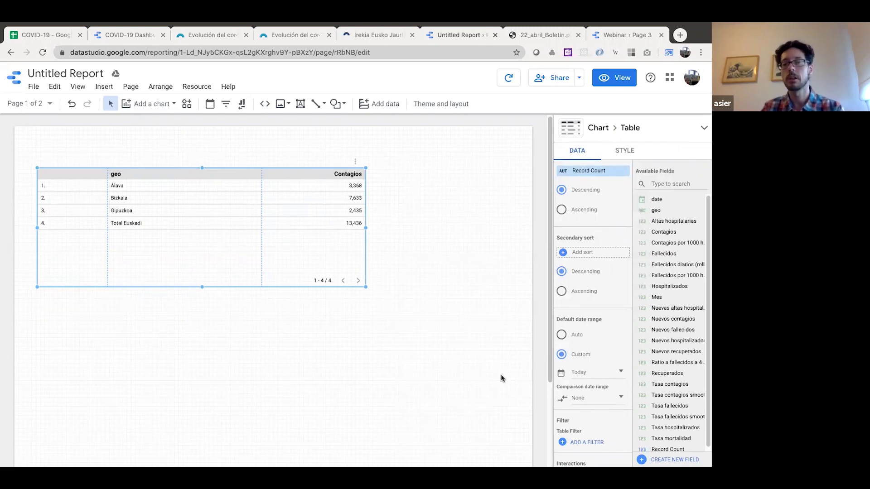
pyautogui.click(590, 400)
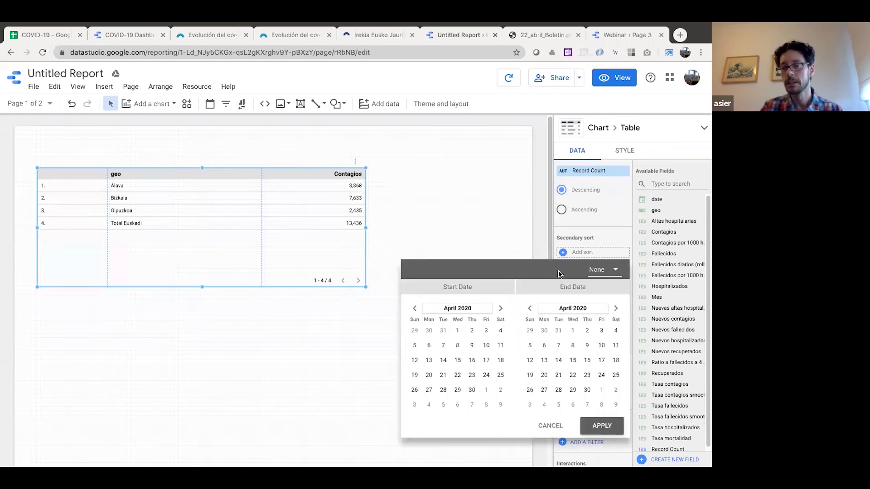
pyautogui.click(613, 271)
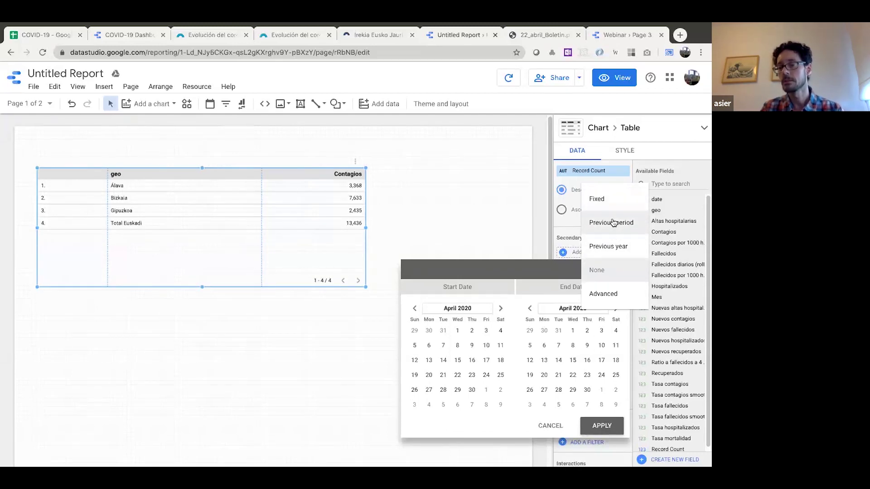
pyautogui.click(614, 223)
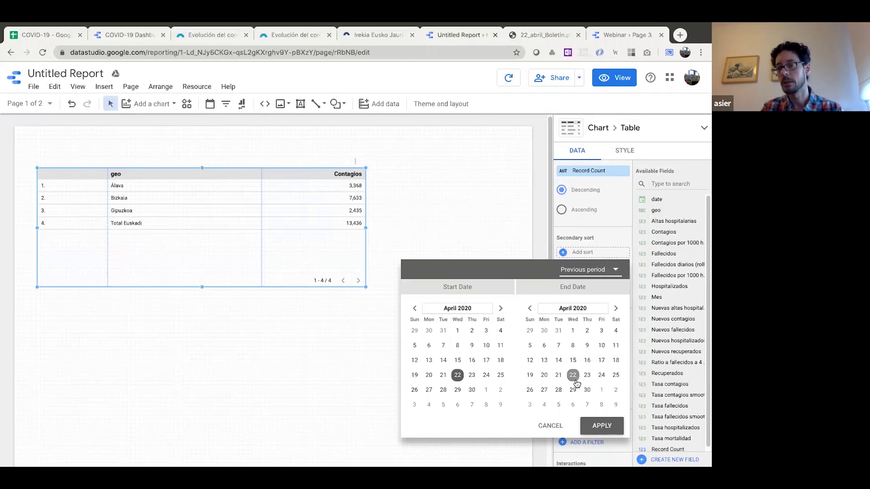
pyautogui.click(614, 271)
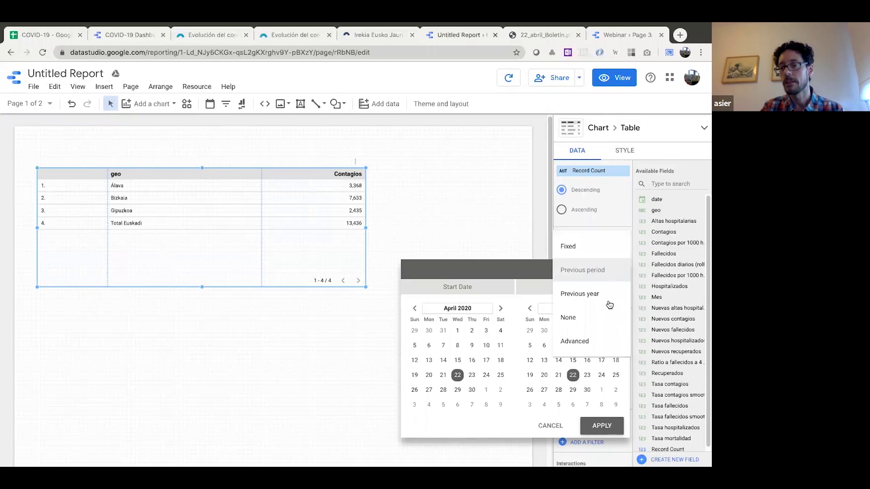
pyautogui.click(583, 341)
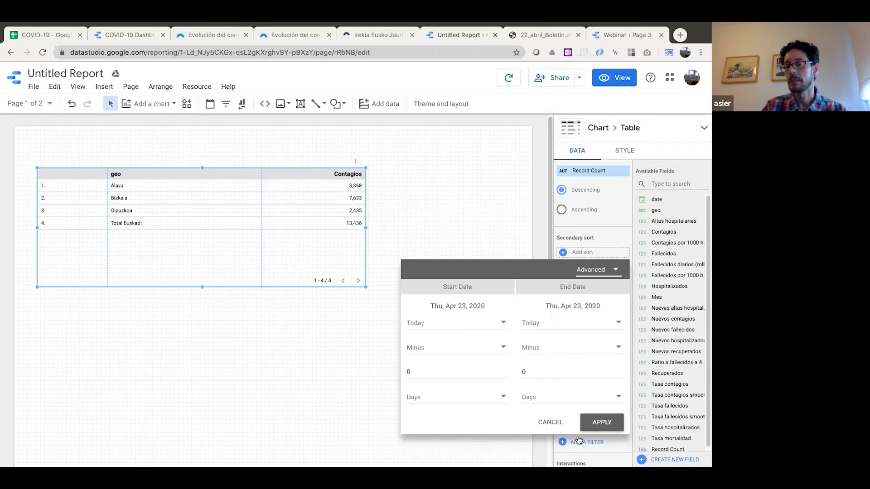
pyautogui.click(596, 271)
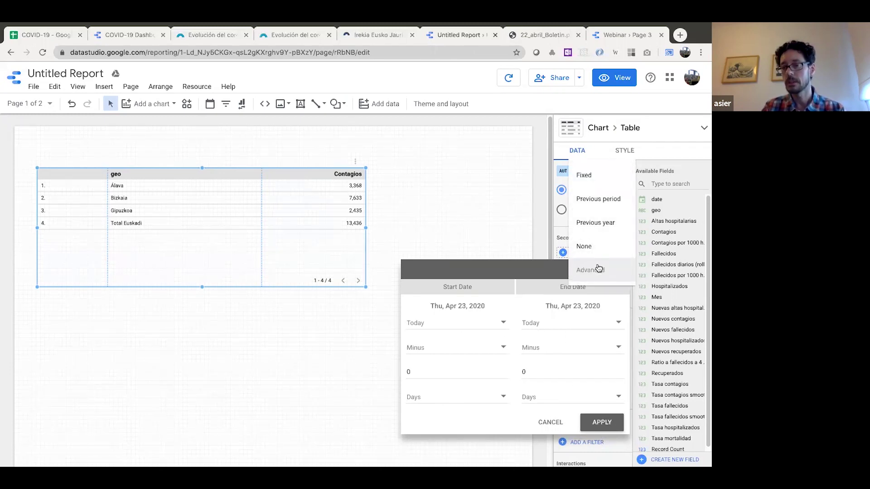
pyautogui.click(614, 200)
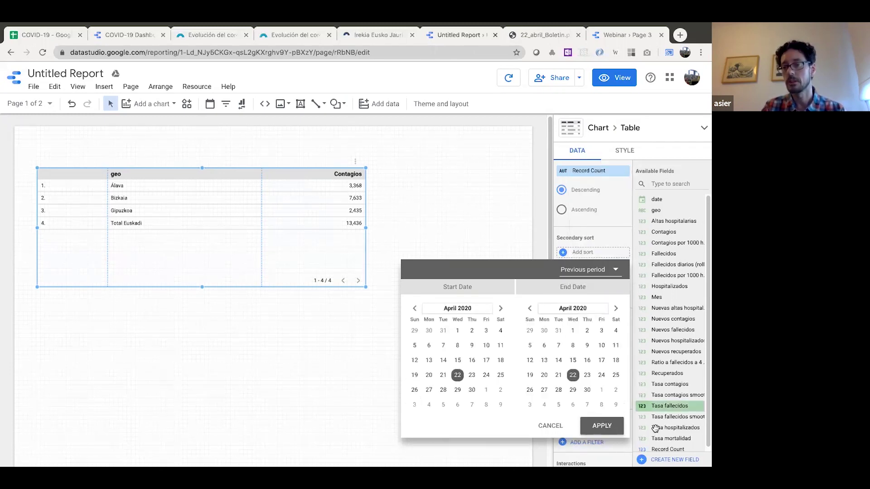
pyautogui.click(614, 432)
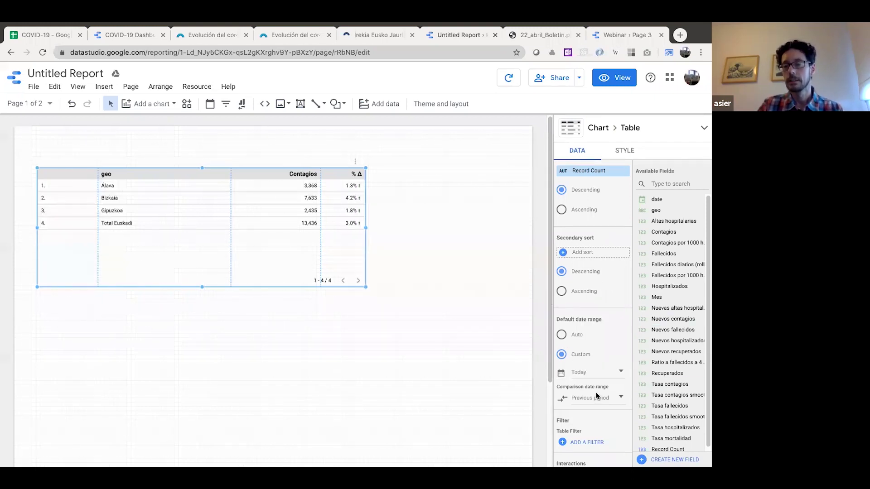
pyautogui.scroll(-3, 598, 397)
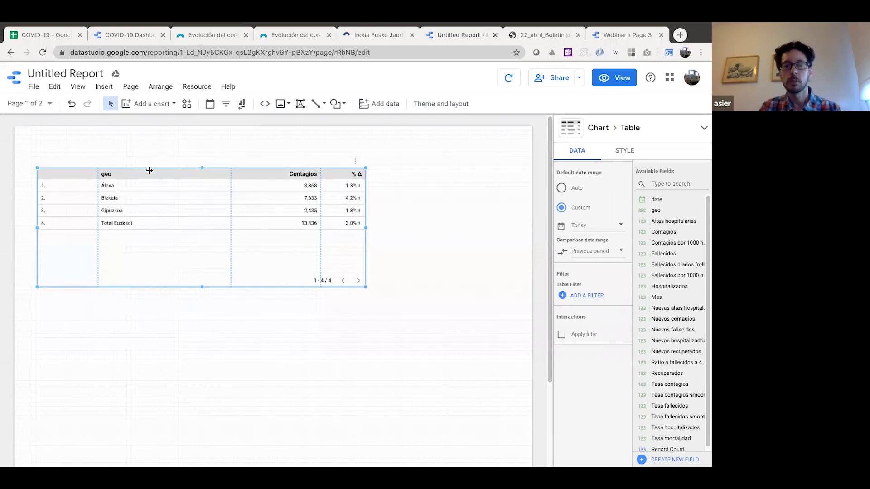
# - Examine the table's style settings, from conditional formatting, header and colors through labels and footer to the dimension and metric columns
pyautogui.click(627, 153)
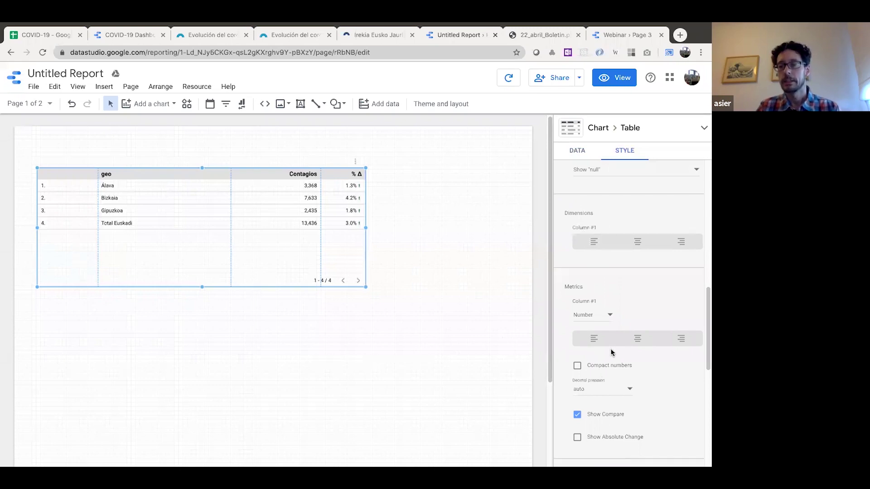
pyautogui.scroll(-5, 614, 359)
pyautogui.scroll(6, 625, 373)
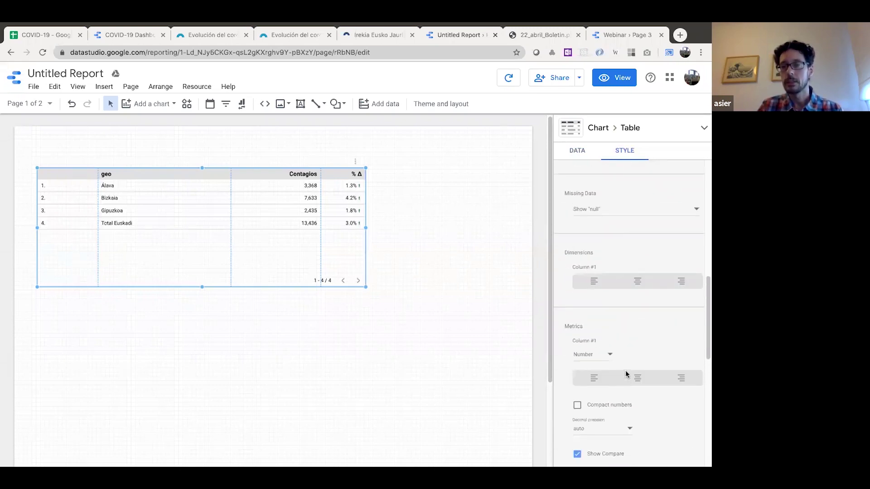
pyautogui.scroll(5, 626, 371)
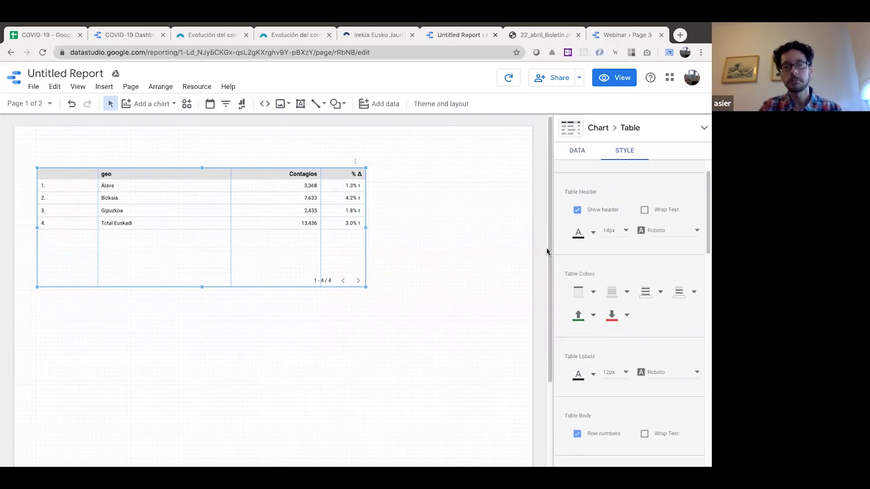
pyautogui.scroll(-2, 633, 329)
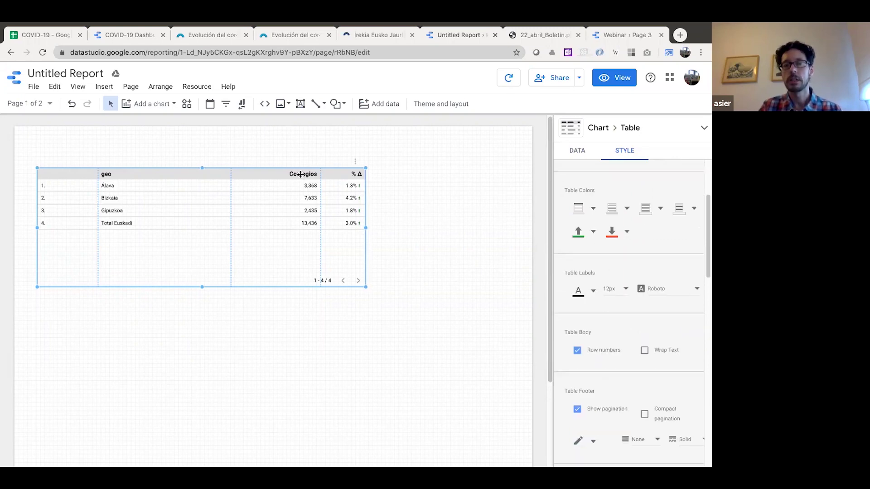
pyautogui.scroll(-2, 593, 357)
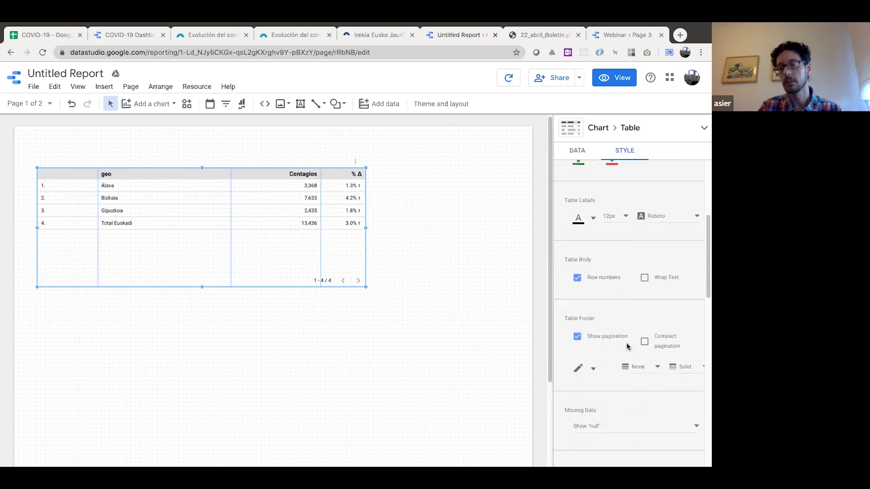
pyautogui.scroll(5, 626, 346)
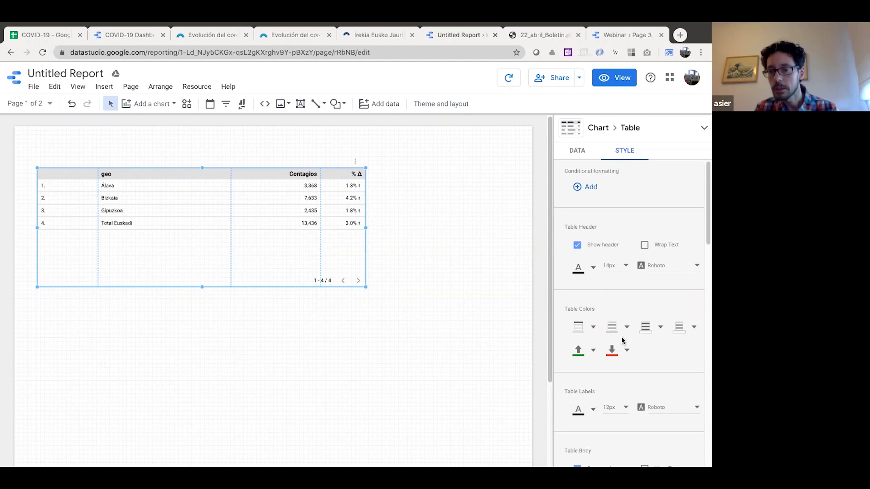
pyautogui.scroll(-8, 616, 421)
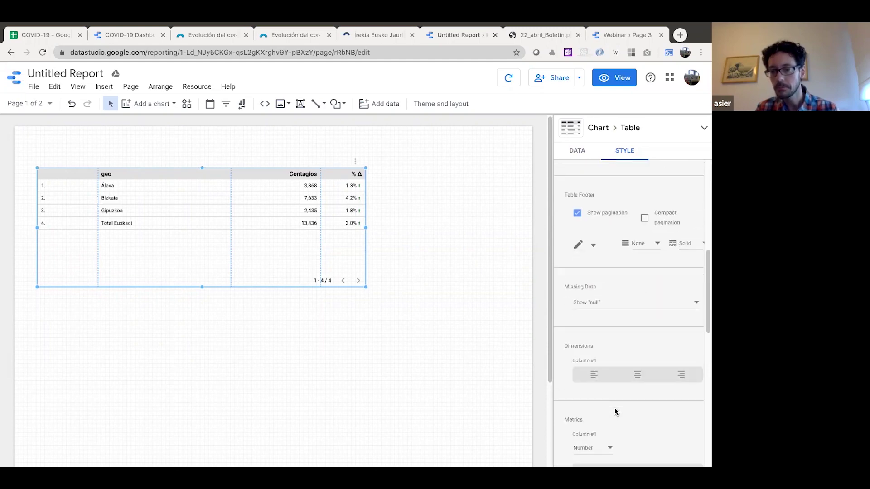
pyautogui.scroll(-2, 616, 412)
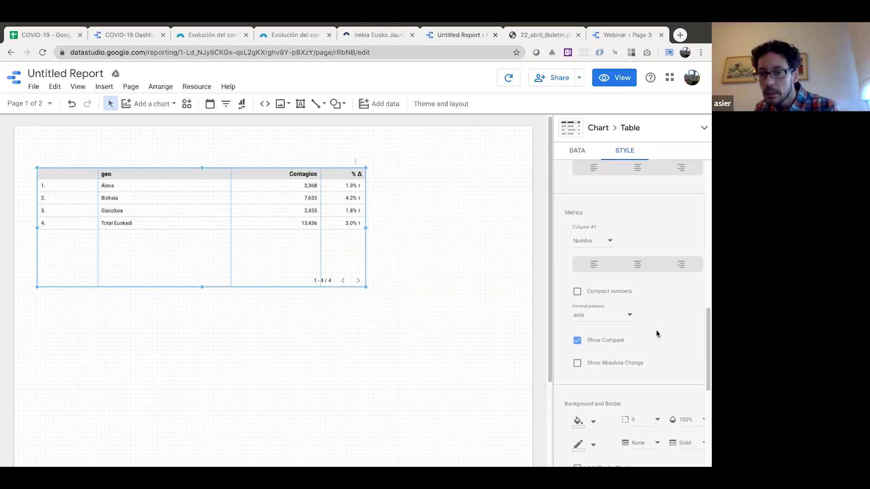
# - Display the table's Contagios column as bars with Show number enabled, after trying the Heatmap option
pyautogui.click(608, 242)
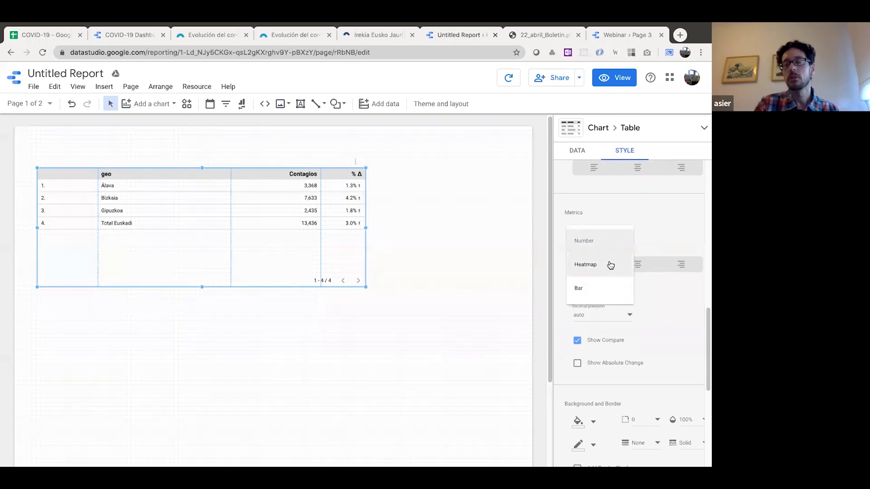
pyautogui.click(594, 265)
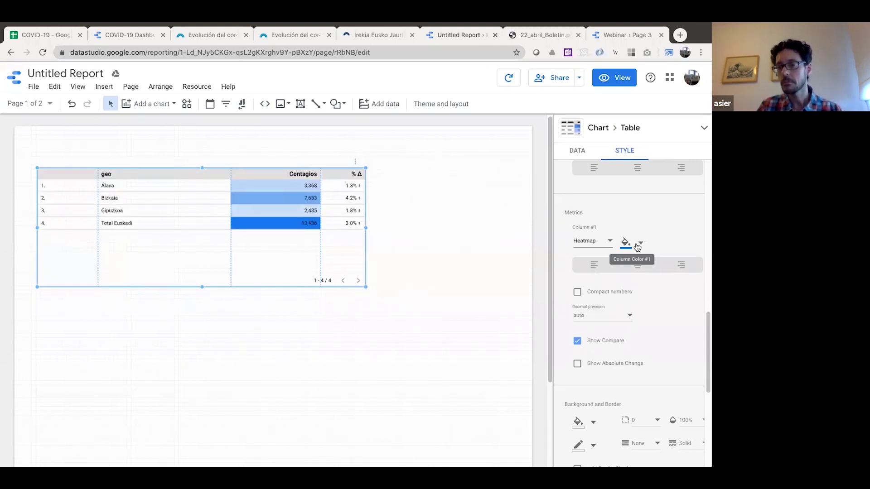
pyautogui.click(605, 243)
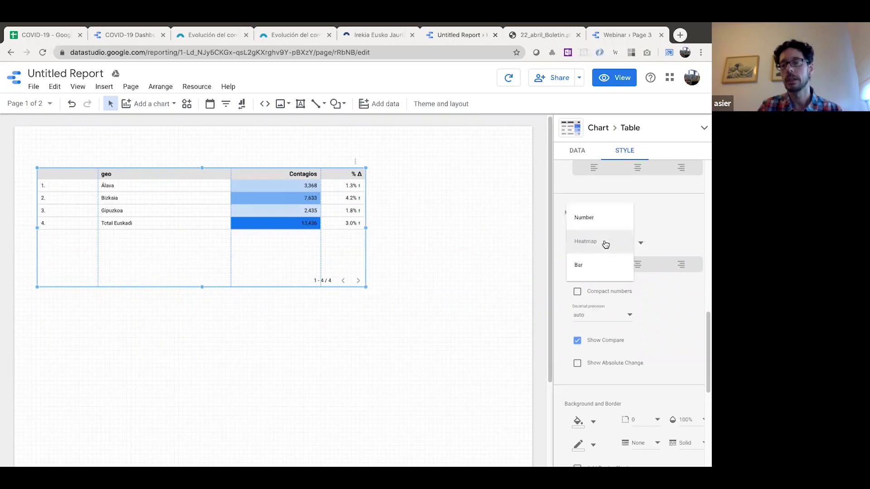
pyautogui.click(605, 266)
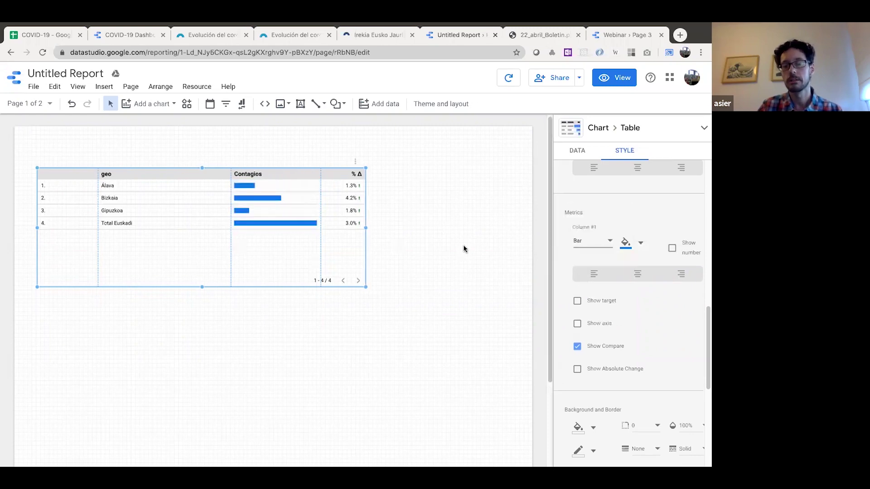
pyautogui.click(671, 250)
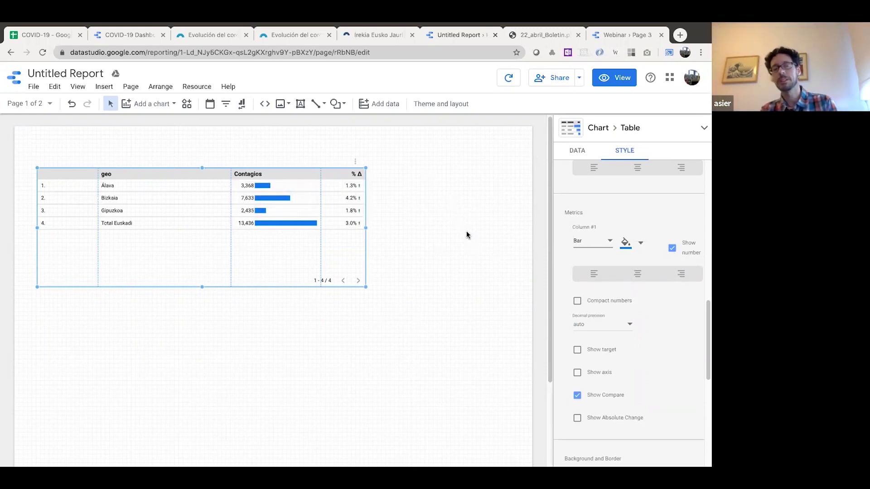
pyautogui.click(429, 151)
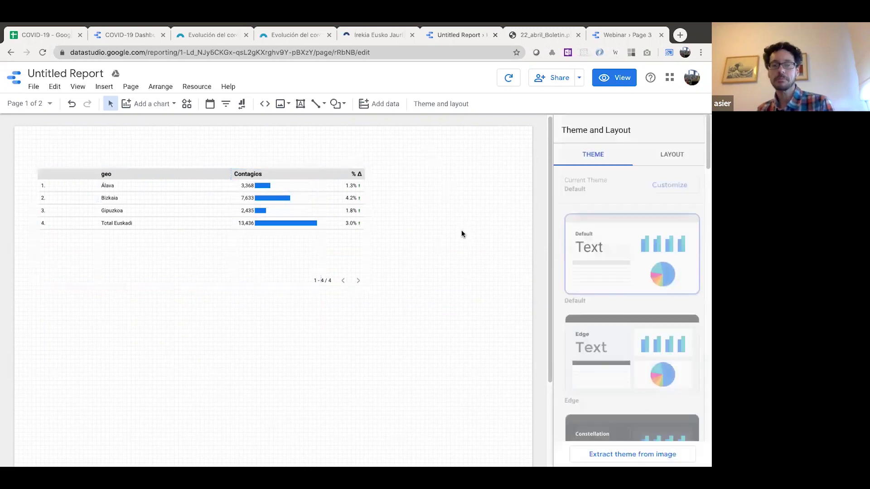
# - Reposition the table on Page 1 and switch to Page 2 of the report
pyautogui.moveTo(290, 171); pyautogui.dragTo(287, 152)
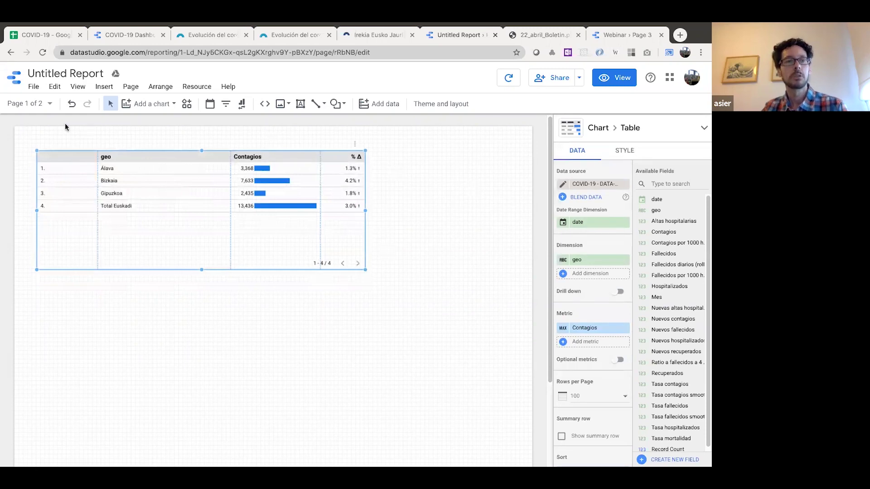
pyautogui.moveTo(174, 156); pyautogui.dragTo(178, 218)
pyautogui.click(45, 105)
pyautogui.click(45, 167)
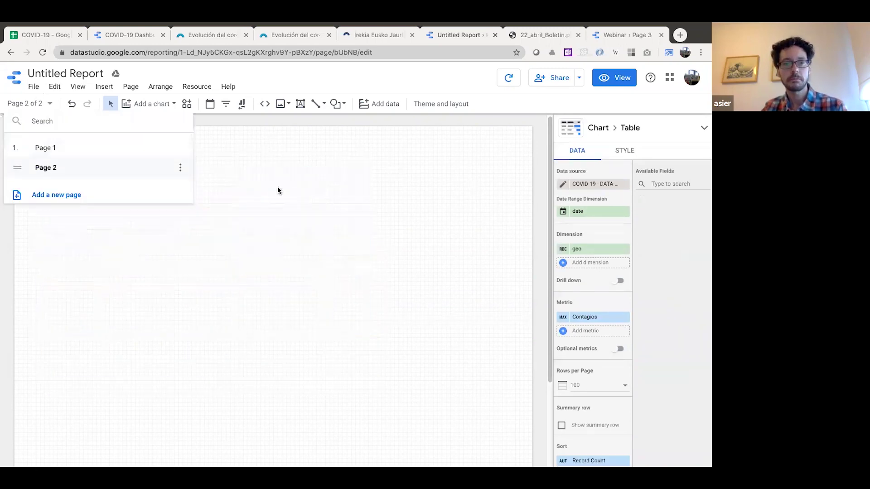
pyautogui.click(312, 206)
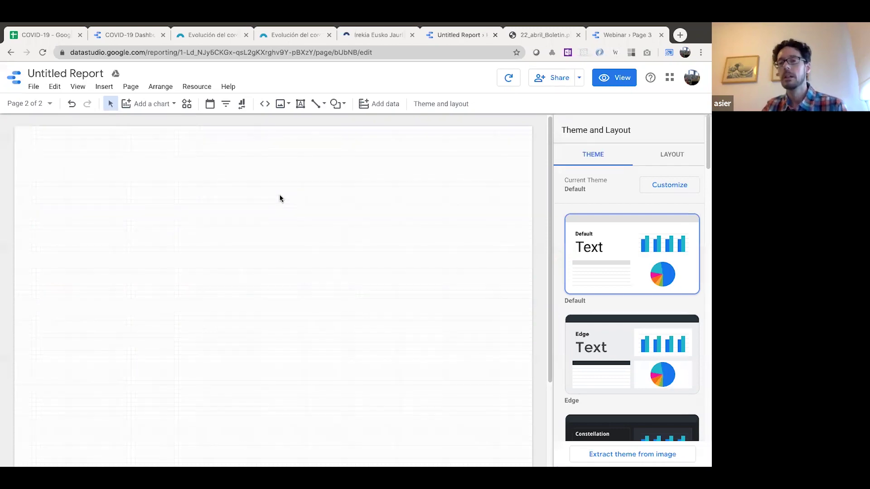
# - Add a time series chart to Page 2, widen it across most of the page and move it slightly down and to the left
pyautogui.click(158, 103)
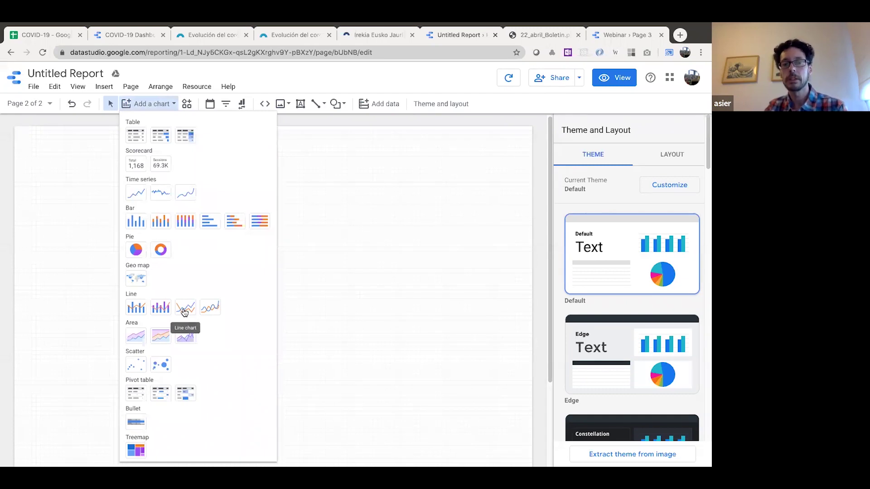
pyautogui.click(134, 196)
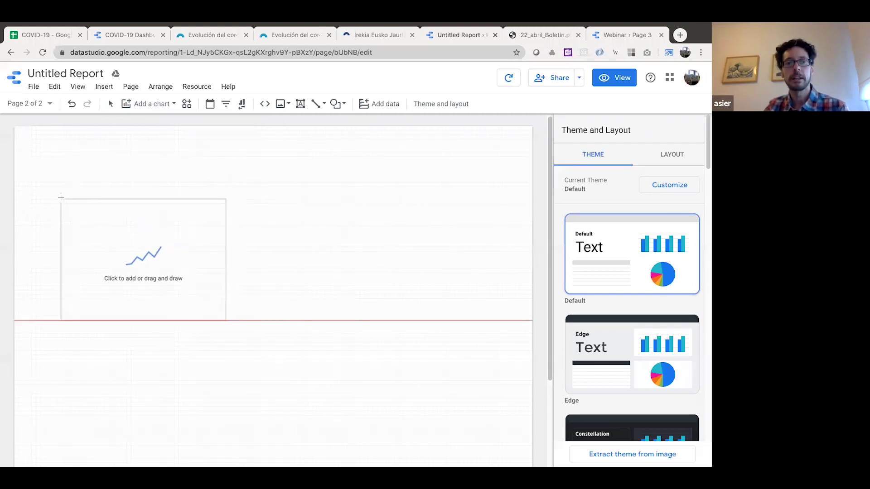
pyautogui.click(82, 193)
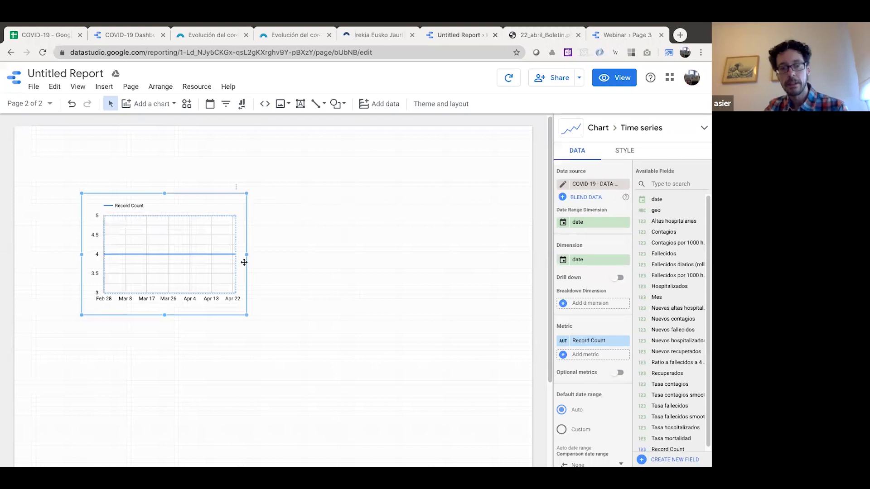
pyautogui.moveTo(249, 251); pyautogui.dragTo(444, 255)
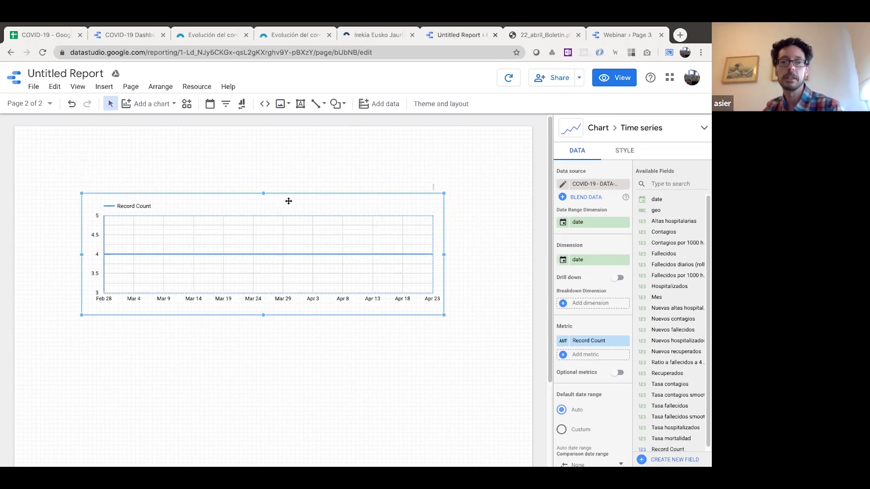
pyautogui.moveTo(289, 180); pyautogui.dragTo(261, 204)
pyautogui.moveTo(418, 259); pyautogui.dragTo(480, 259)
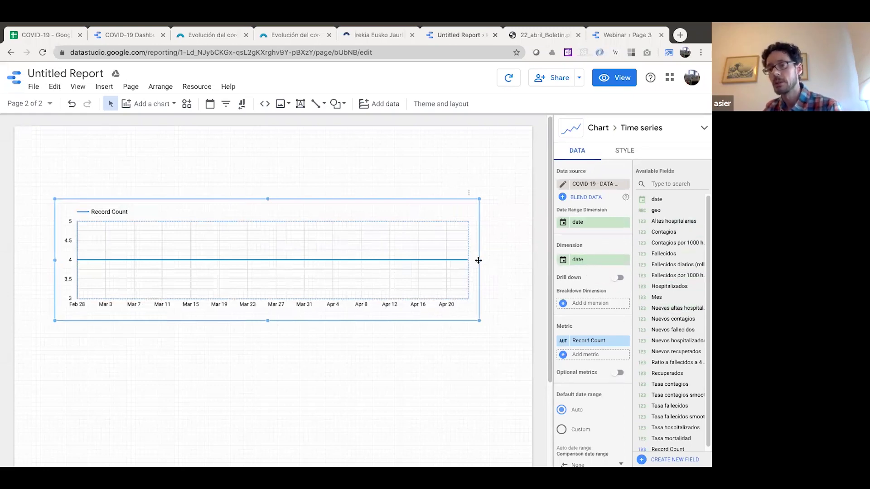
# - Replace the time series chart's Record Count metric with Hospitalizados, and move the chart up and widen it slightly
pyautogui.scroll(-1, 584, 360)
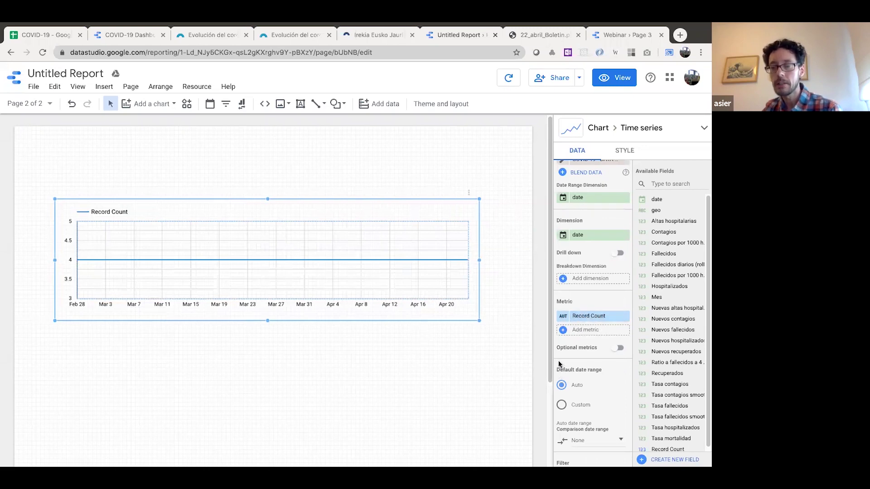
pyautogui.scroll(-1, 561, 363)
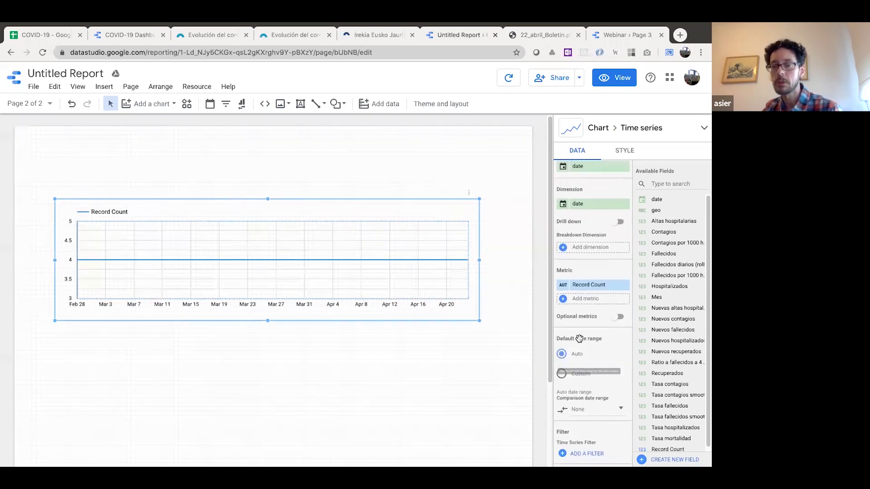
pyautogui.click(593, 285)
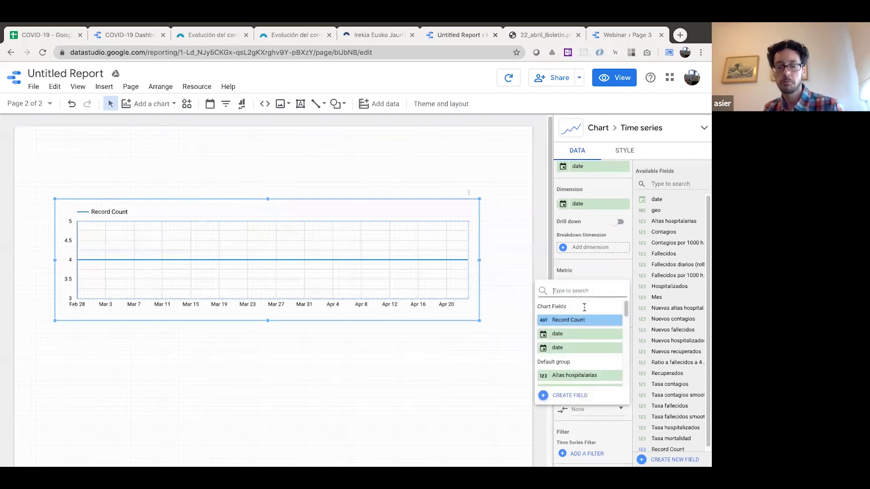
pyautogui.write('hospita')
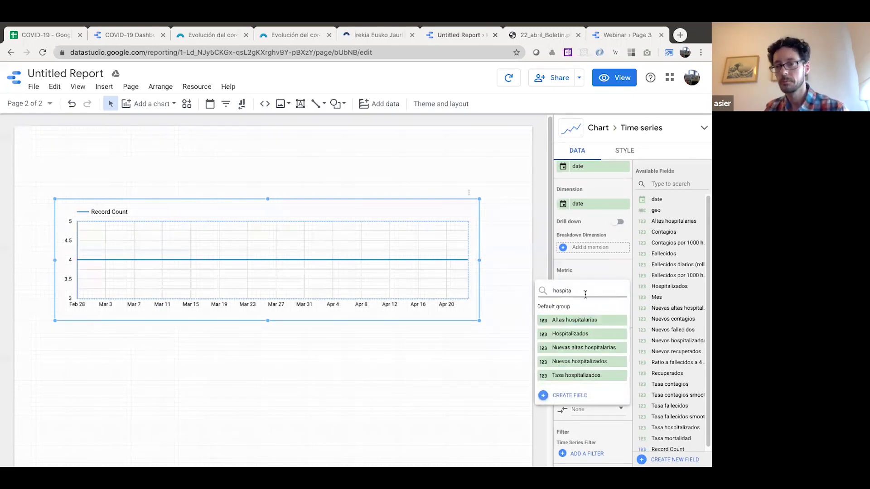
pyautogui.click(582, 334)
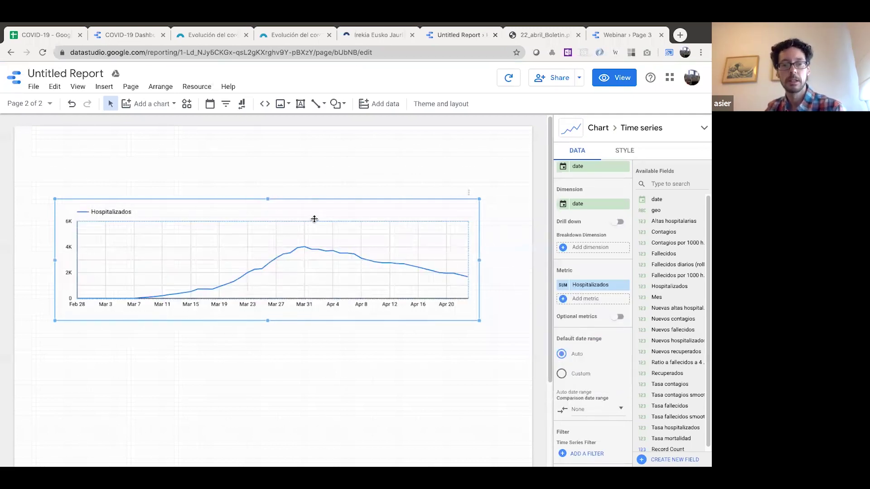
pyautogui.moveTo(326, 208); pyautogui.dragTo(327, 183)
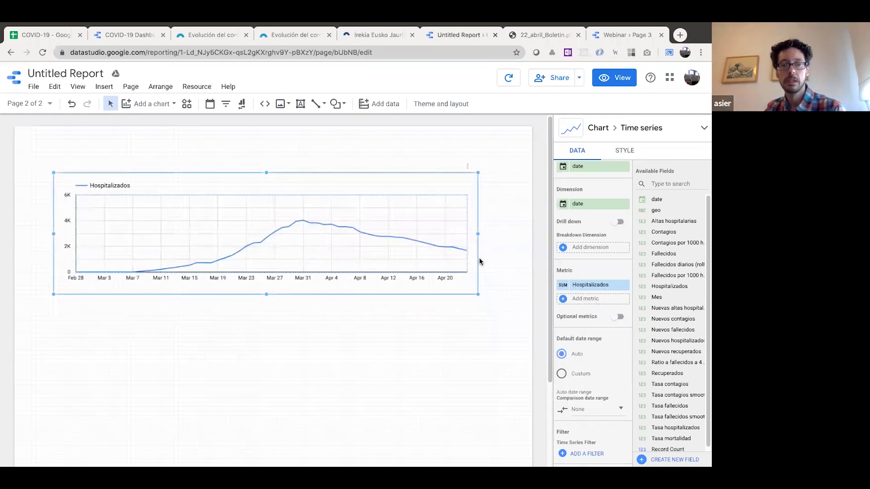
pyautogui.moveTo(479, 234); pyautogui.dragTo(496, 235)
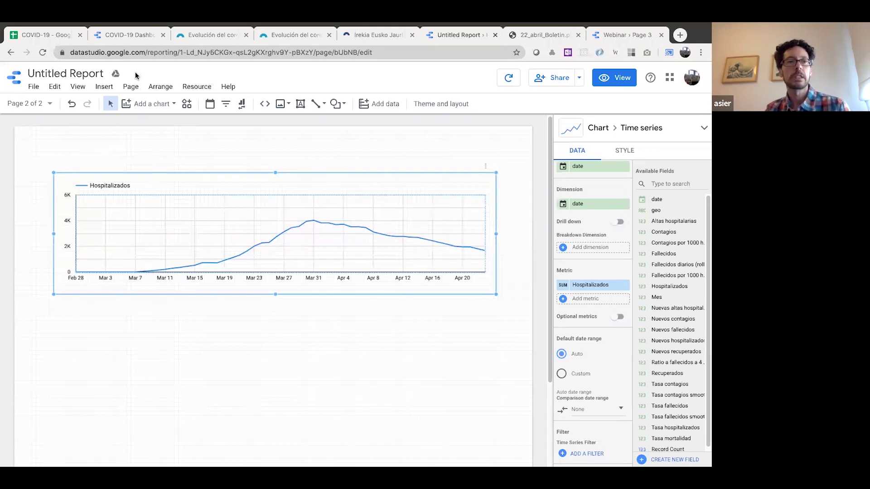
# - Check the geo column in the COVID-19 spreadsheet and add geo as the time series chart's breakdown dimension
pyautogui.click(47, 30)
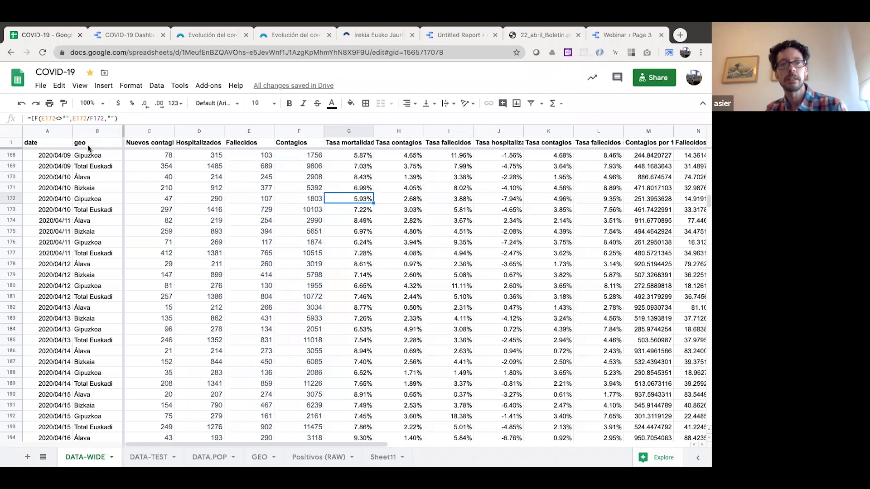
pyautogui.click(458, 37)
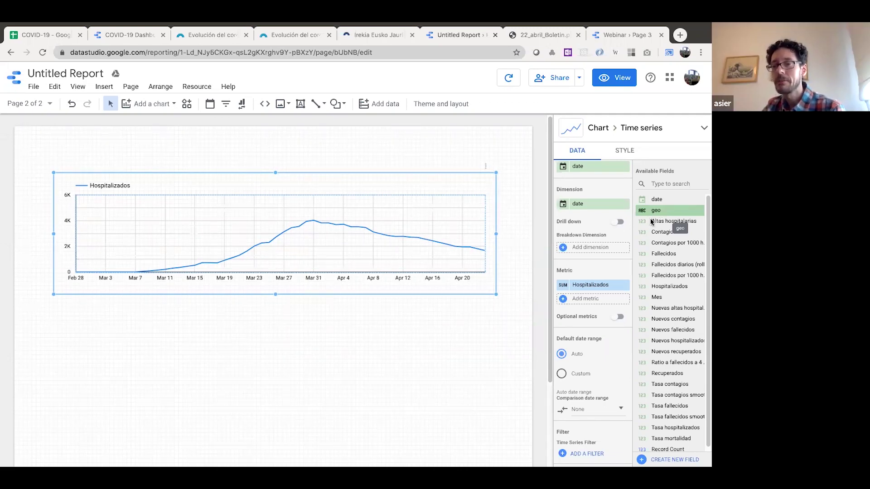
pyautogui.moveTo(657, 214); pyautogui.dragTo(579, 250)
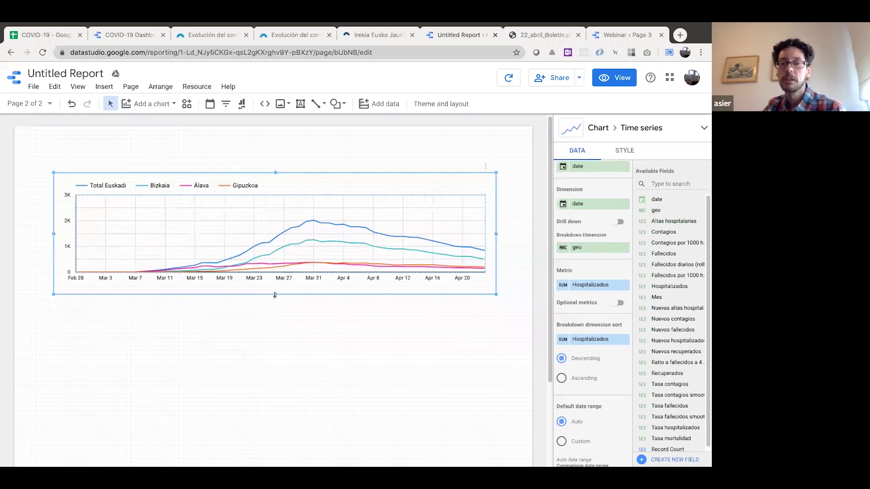
# - Make the time series chart slightly taller, after trying a much larger height, and look over its data settings
pyautogui.moveTo(274, 295); pyautogui.dragTo(275, 338)
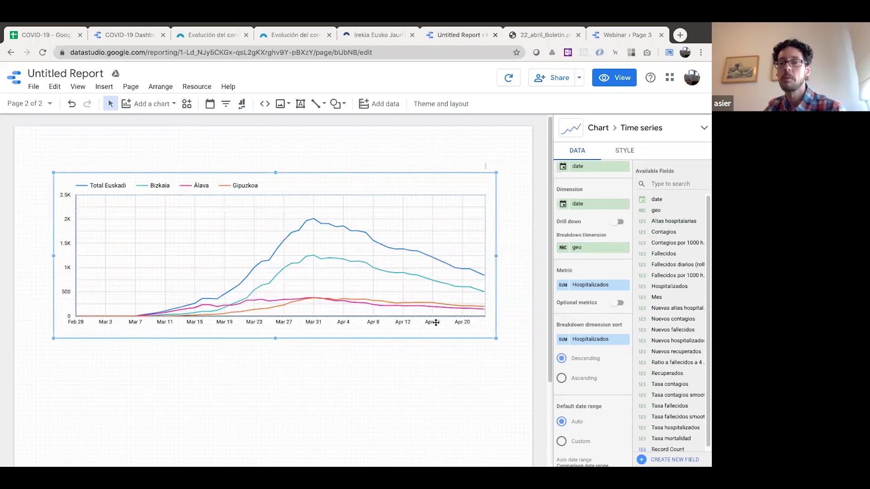
pyautogui.moveTo(277, 337); pyautogui.dragTo(278, 300)
pyautogui.scroll(-6, 580, 356)
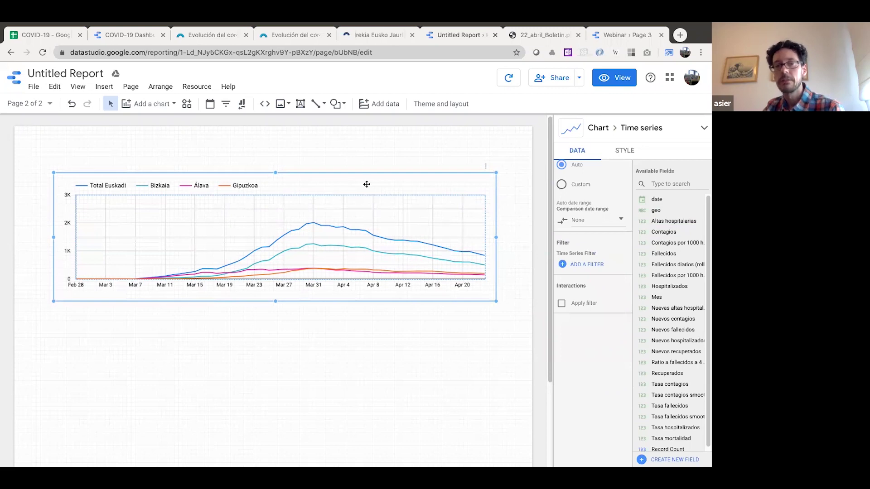
pyautogui.scroll(2, 575, 202)
pyautogui.scroll(3, 580, 200)
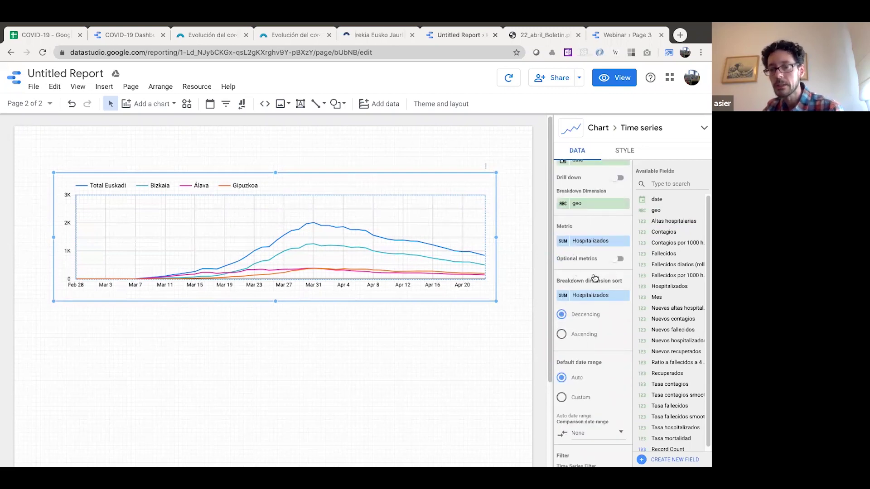
# - Move the time series chart slightly up, duplicate it below the original, and narrow the copy to about a third of the page width
pyautogui.scroll(-3, 583, 354)
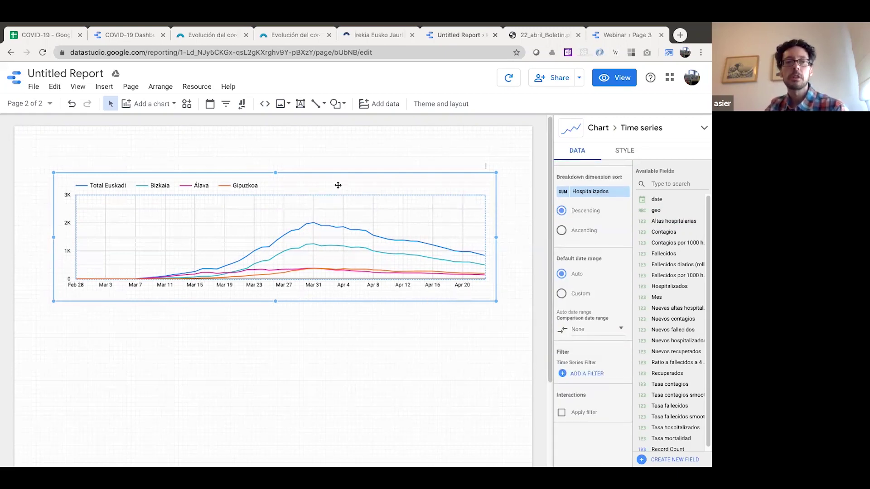
pyautogui.moveTo(335, 180); pyautogui.dragTo(365, 206)
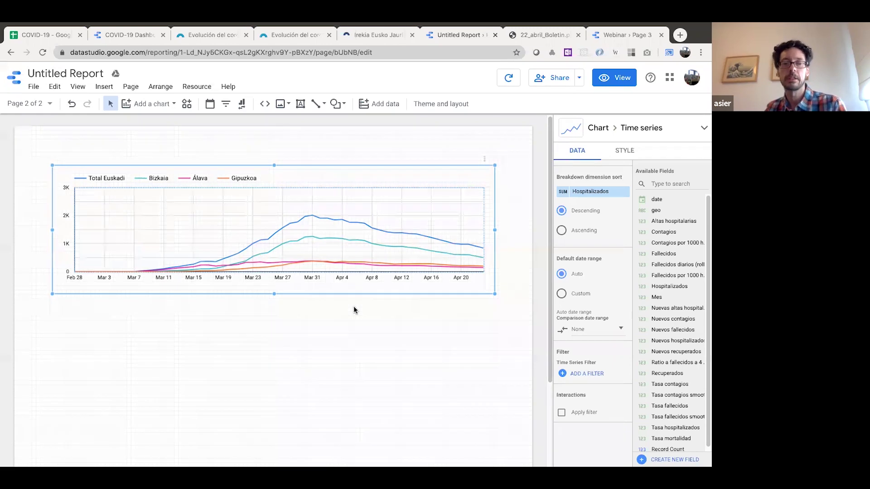
pyautogui.hotkey('ctrl', 'd')
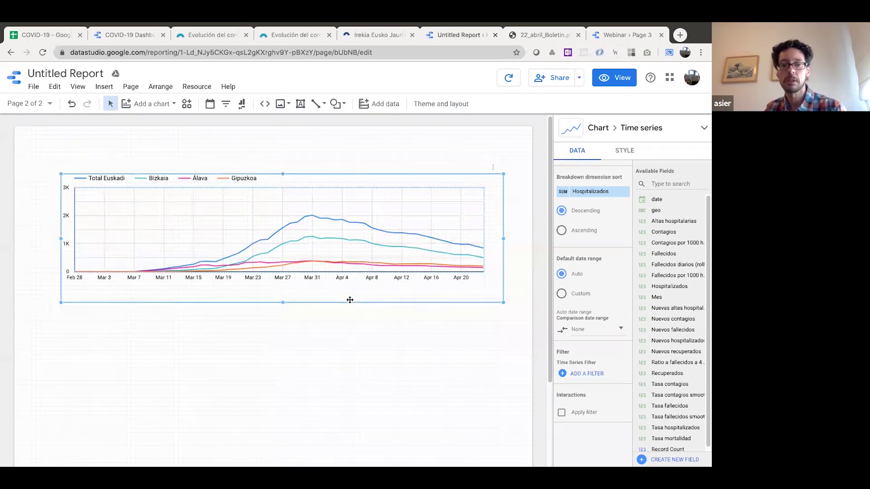
pyautogui.moveTo(326, 299); pyautogui.dragTo(320, 422)
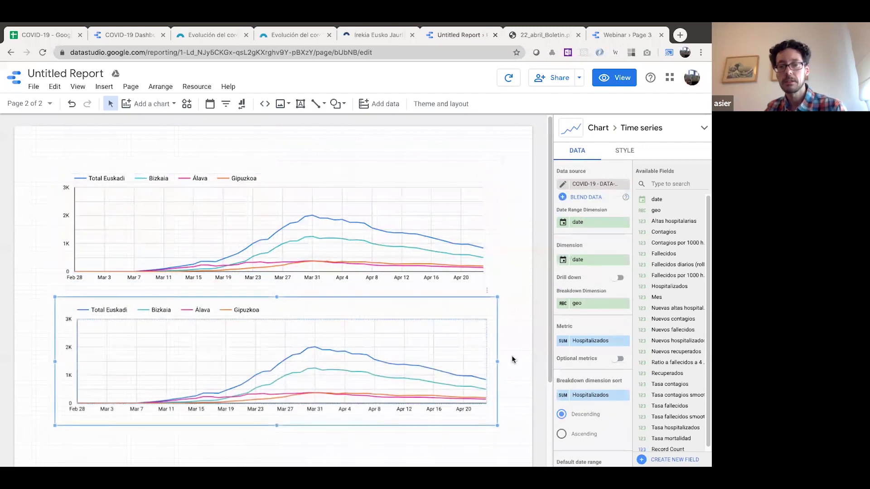
pyautogui.moveTo(494, 361); pyautogui.dragTo(222, 362)
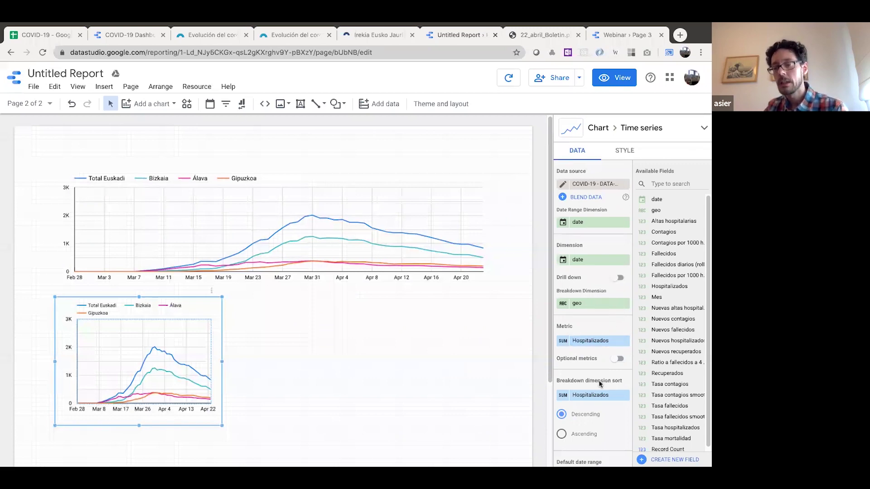
# - Start a new filter named Sólo Bizkaia for the small time series chart
pyautogui.scroll(-3, 598, 384)
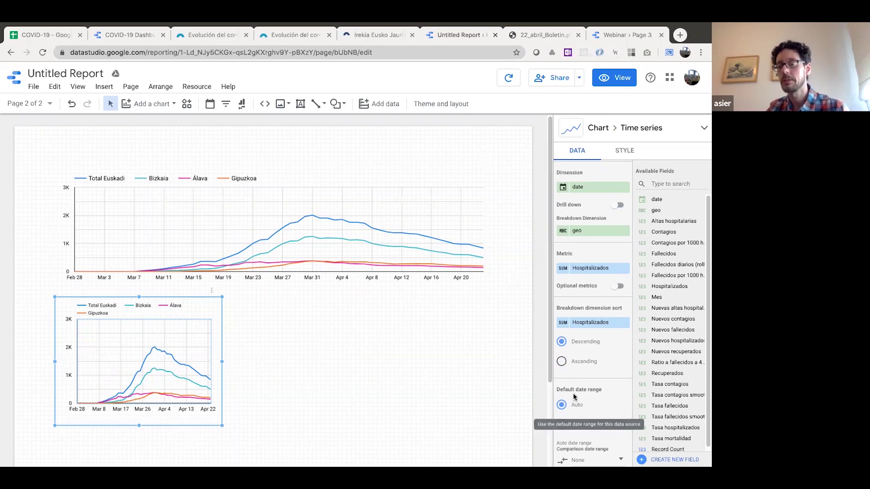
pyautogui.scroll(-5, 595, 398)
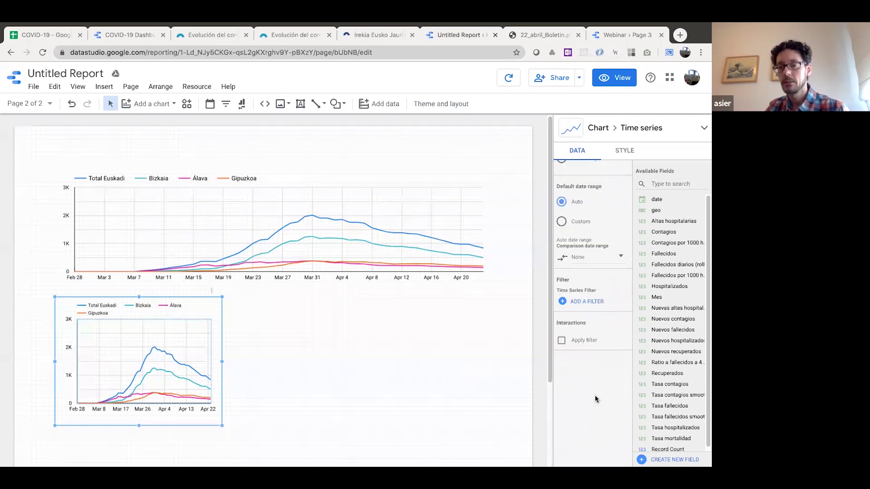
pyautogui.click(588, 302)
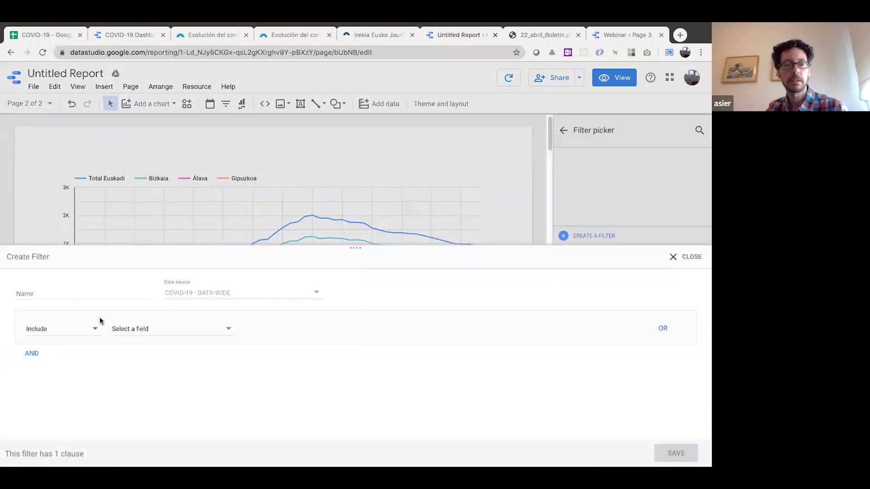
pyautogui.click(132, 295)
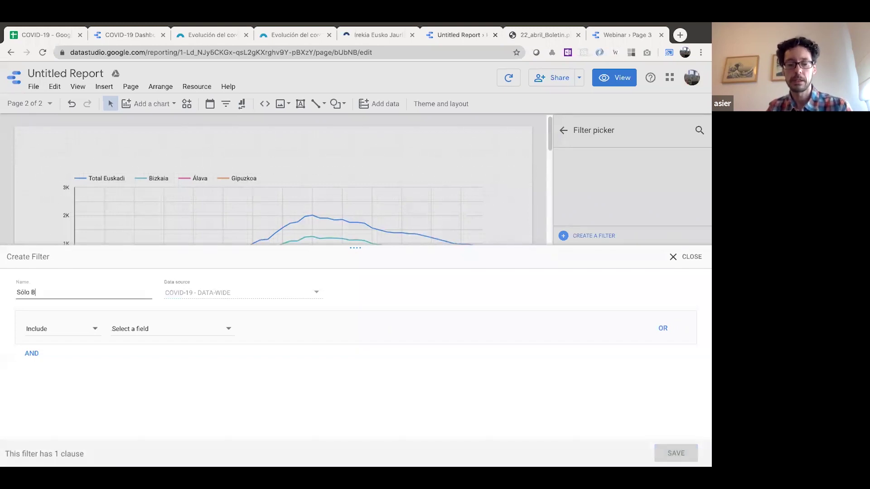
# - Define the filter to include only records whose geo is Equal to (=) Bizkaia, and save it
pyautogui.click(69, 329)
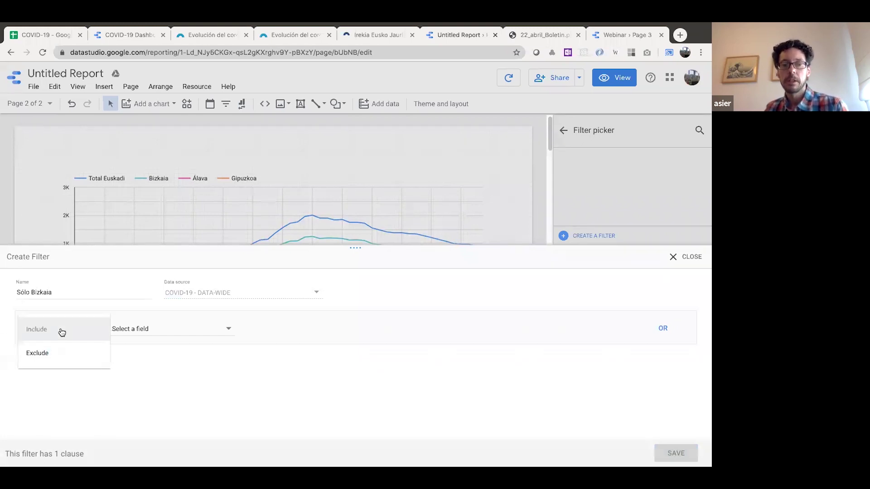
pyautogui.click(122, 328)
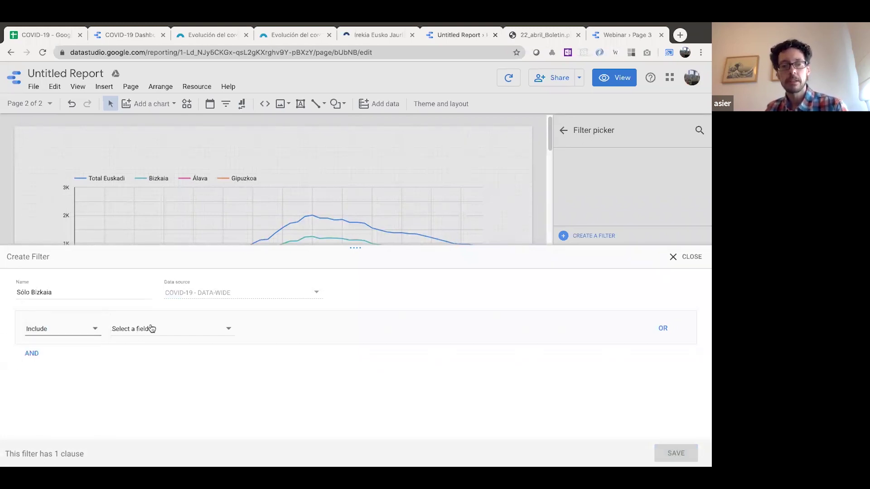
pyautogui.click(151, 328)
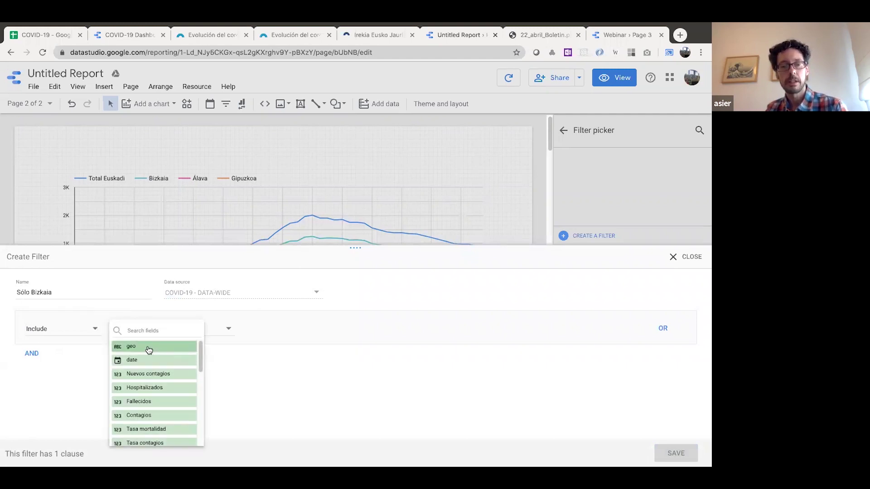
pyautogui.click(149, 350)
pyautogui.click(263, 330)
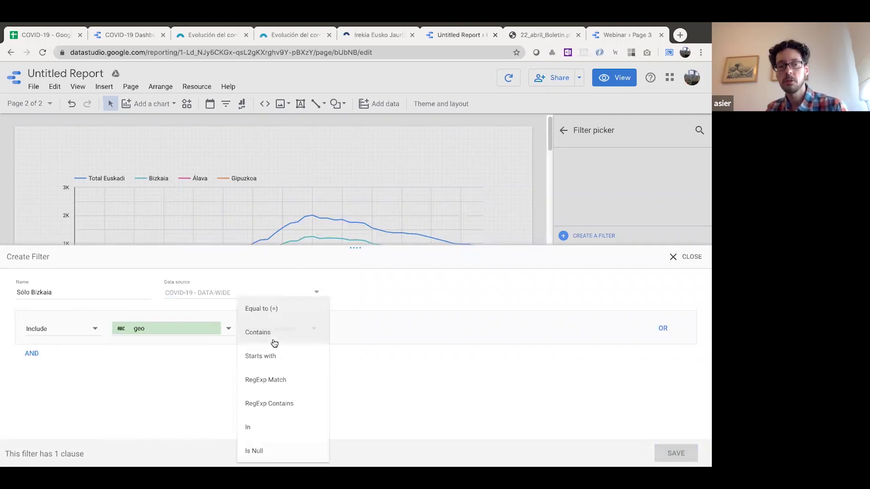
pyautogui.click(353, 329)
pyautogui.write('Bizkaia')
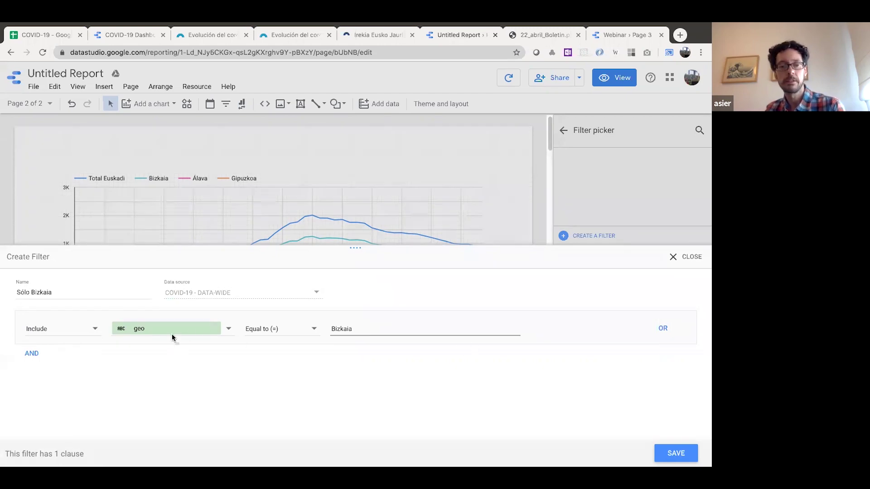
pyautogui.click(691, 446)
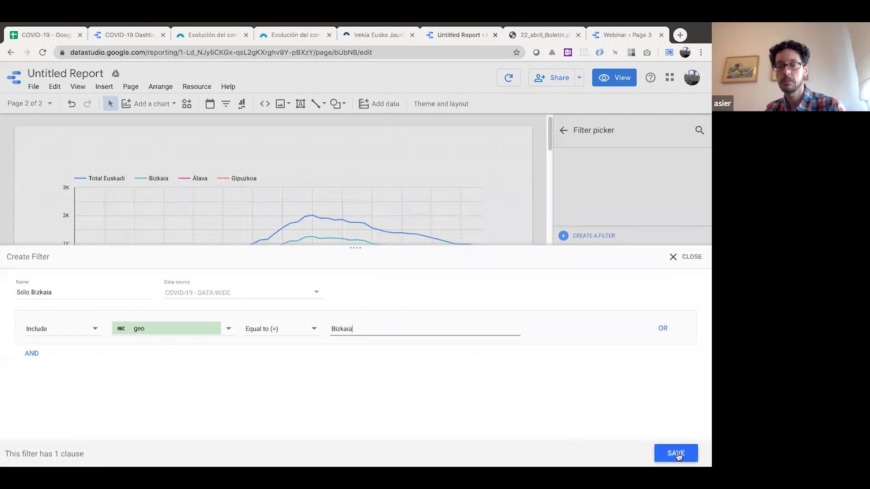
pyautogui.click(677, 454)
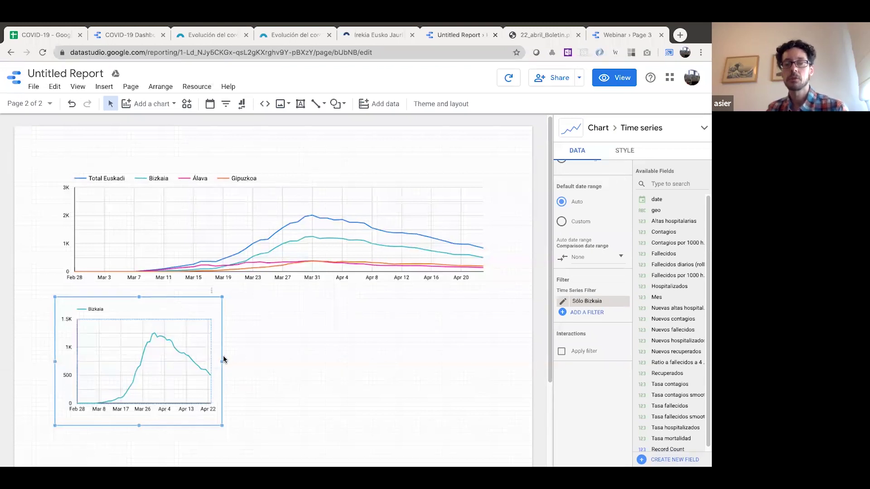
# - Narrow the Bizkaia chart slightly and duplicate it twice, placing the copies beside it to form a row of three
pyautogui.moveTo(223, 361); pyautogui.dragTo(209, 362)
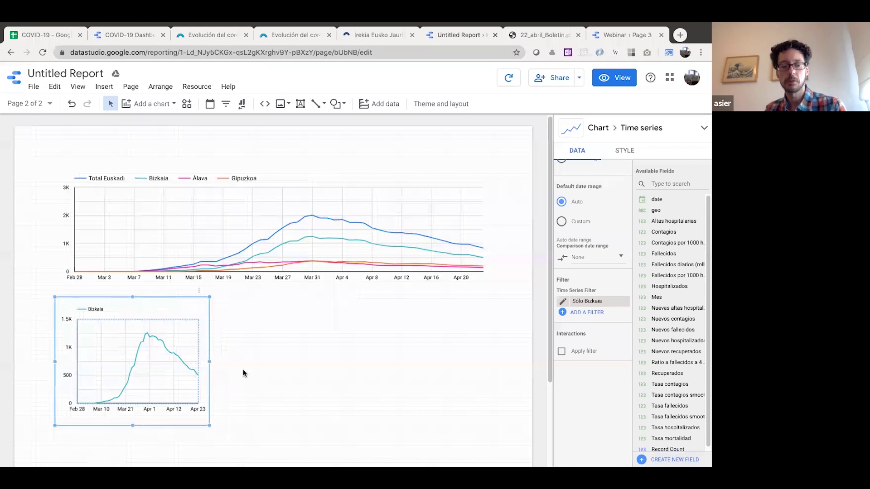
pyautogui.hotkey('ctrl', 'd')
pyautogui.moveTo(194, 425); pyautogui.dragTo(345, 416)
pyautogui.hotkey('ctrl', 'd')
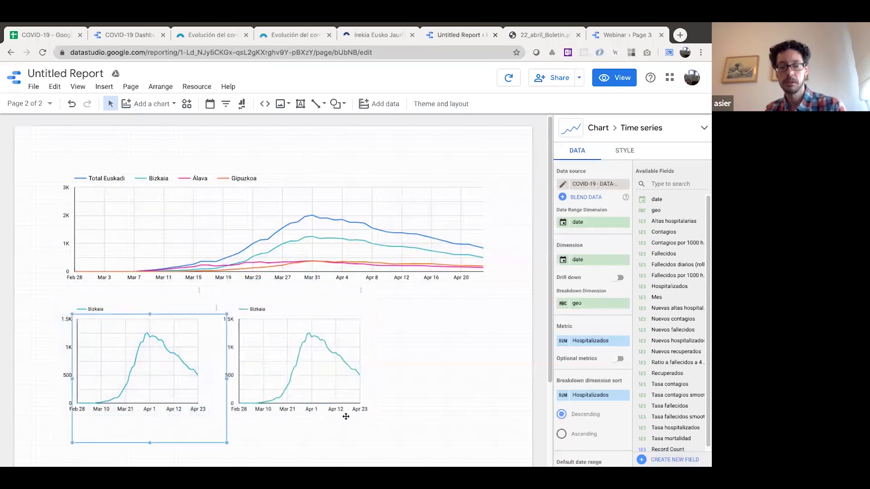
pyautogui.moveTo(211, 426); pyautogui.dragTo(503, 415)
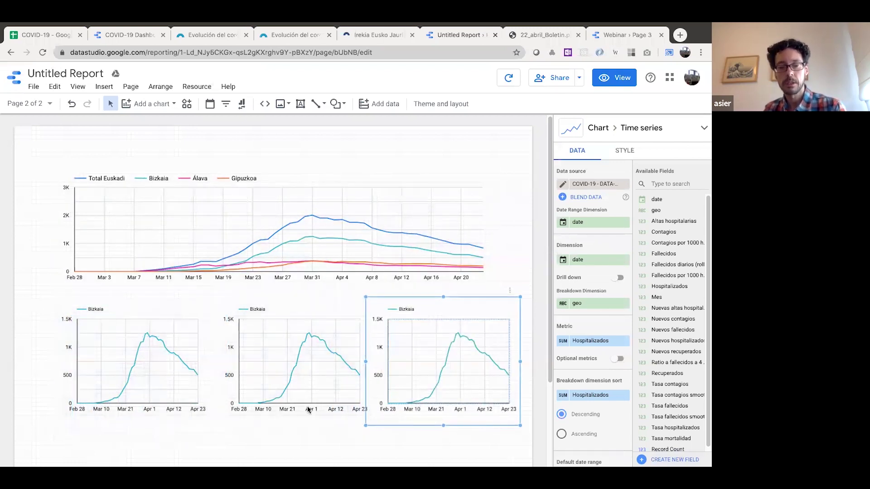
# - Start a new filter named Sólo Gipuzkoa for the third small chart in the row
pyautogui.scroll(-5, 581, 446)
pyautogui.scroll(-1, 580, 446)
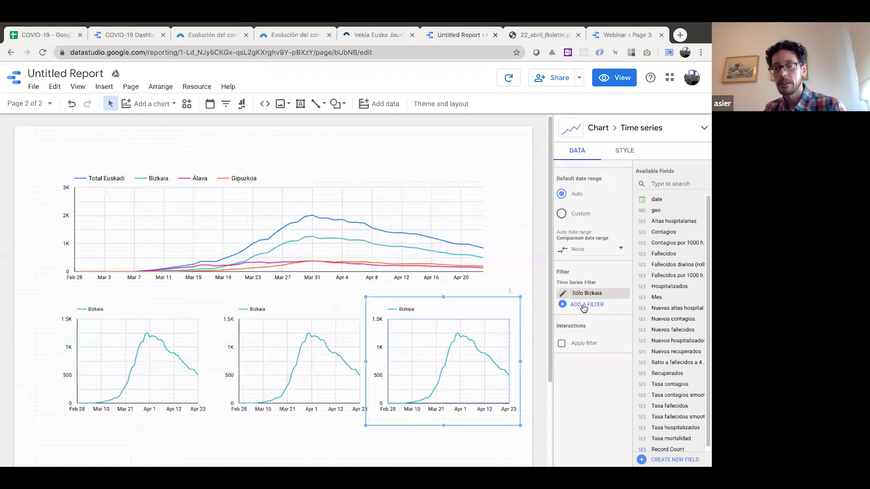
pyautogui.click(582, 305)
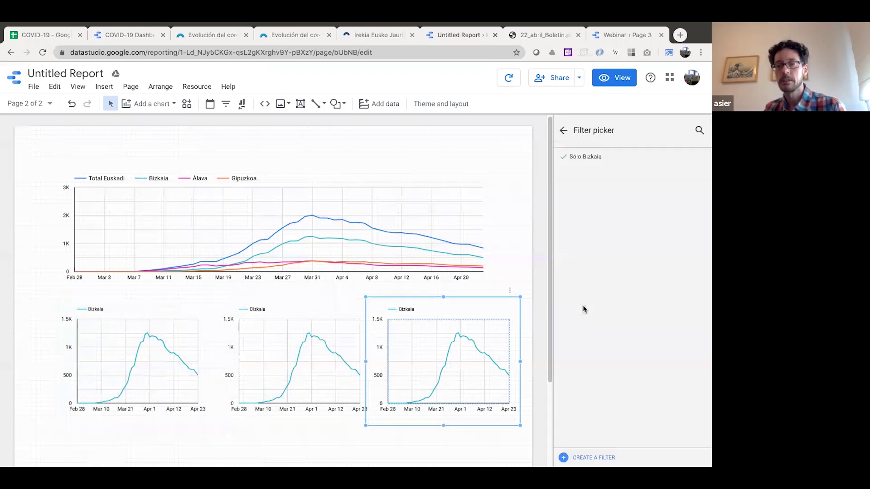
pyautogui.click(591, 457)
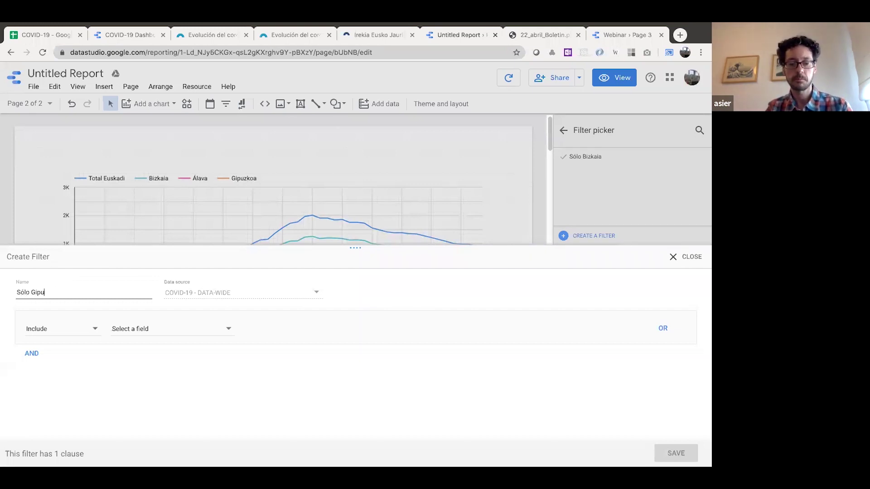
# - Save the filter including only geo Equal to (=) Gipuzkoa, and remove the Sólo Bizkaia filter from the third chart
pyautogui.click(59, 327)
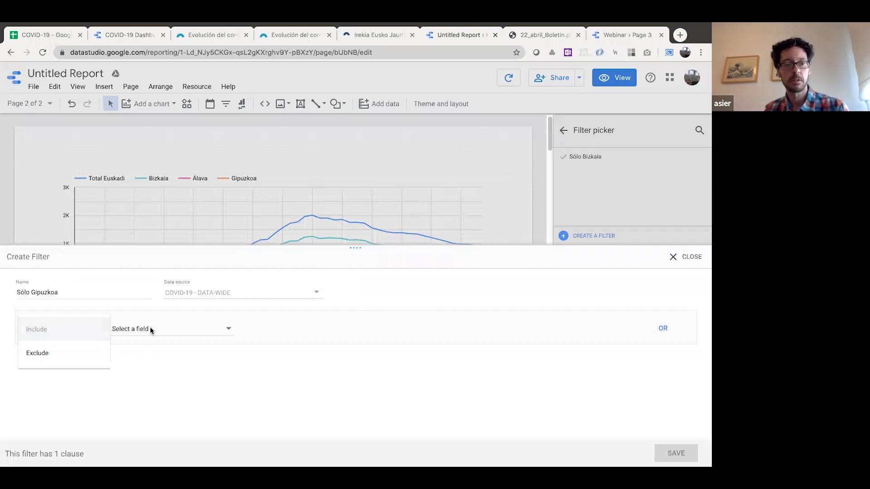
pyautogui.click(155, 330)
pyautogui.click(155, 329)
pyautogui.press('Return')
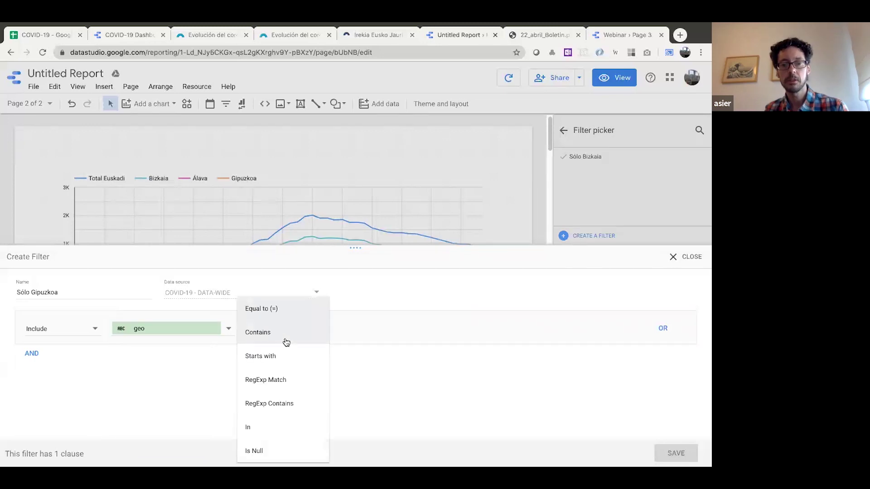
pyautogui.click(285, 311)
pyautogui.click(373, 326)
pyautogui.write('Gi')
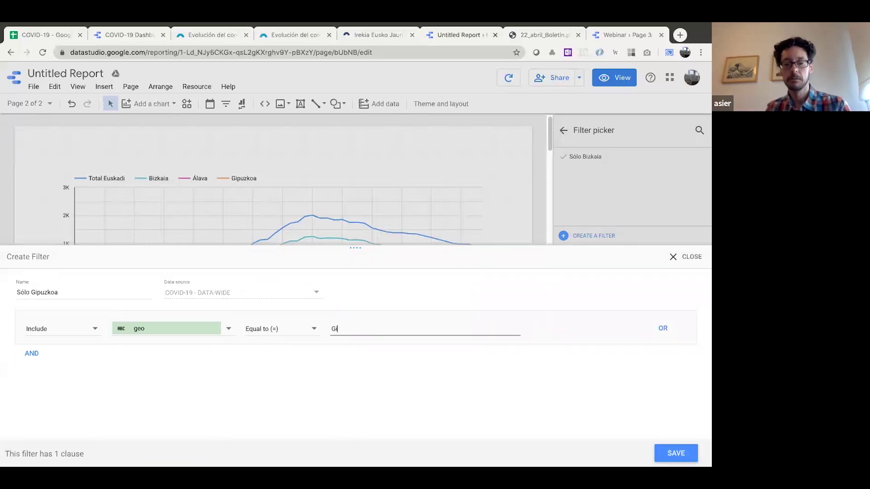
pyautogui.write('puzkoa')
pyautogui.click(676, 453)
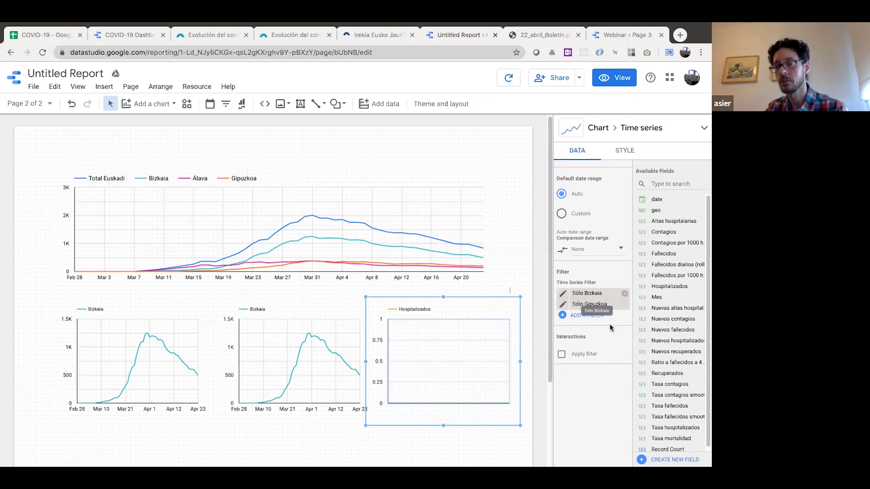
pyautogui.click(625, 293)
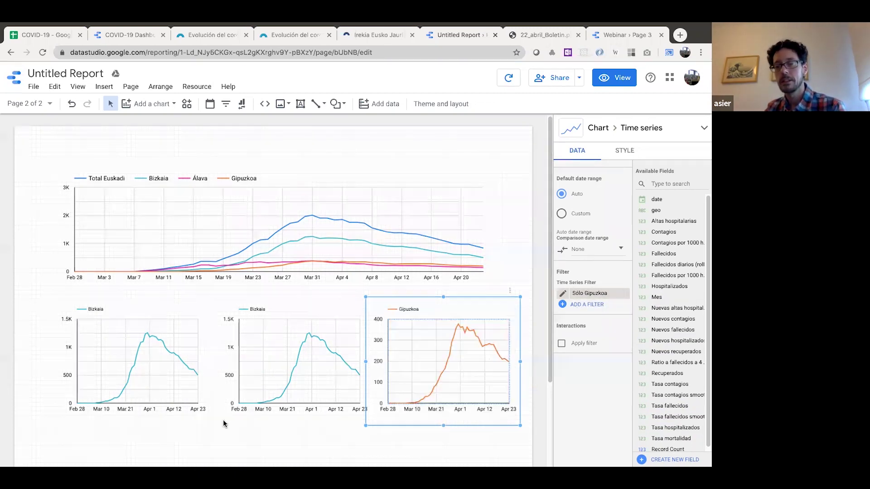
# - Start a new filter named Sólo Álava for the middle small chart
pyautogui.click(295, 382)
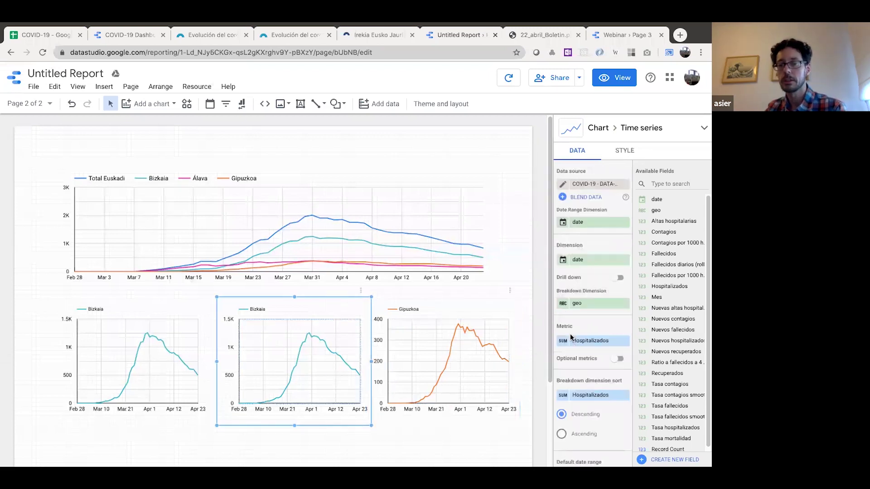
pyautogui.scroll(-5, 606, 404)
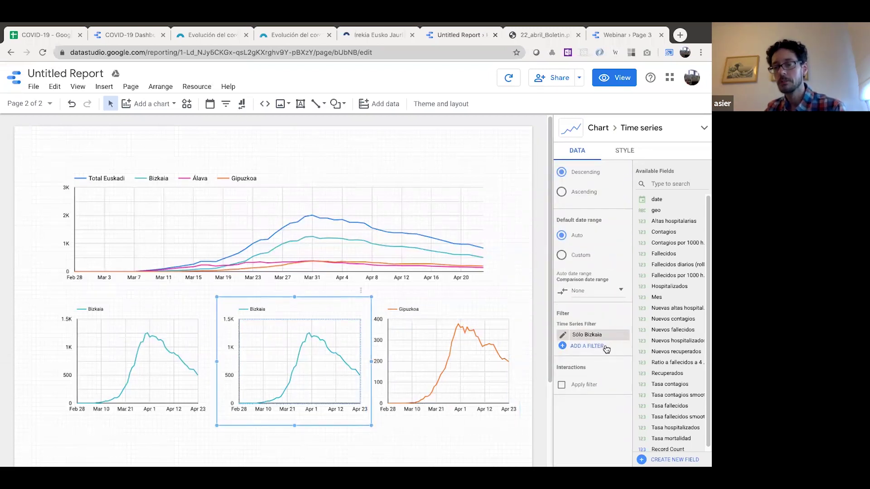
pyautogui.click(597, 351)
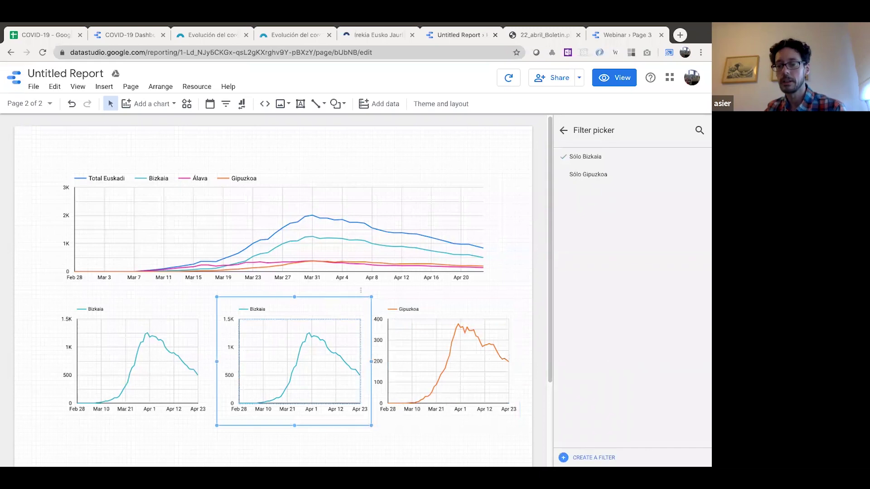
pyautogui.click(593, 458)
pyautogui.click(70, 295)
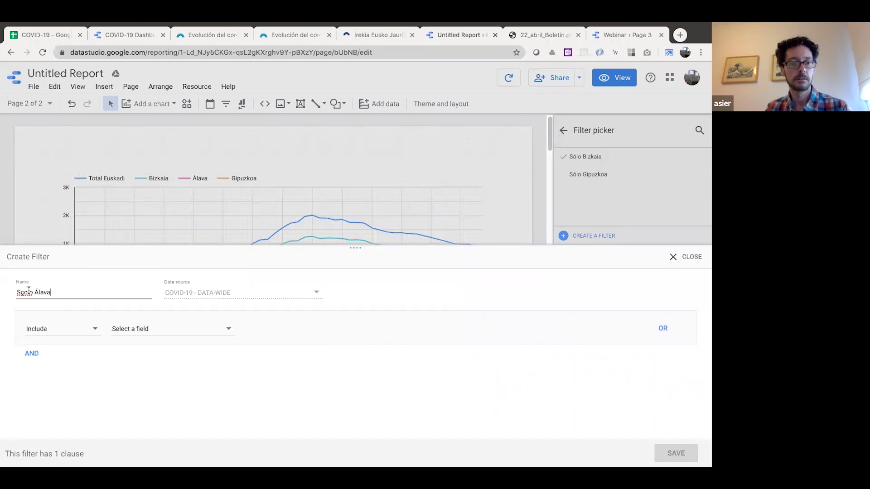
pyautogui.press('BackSpace')
pyautogui.press('BackSpace')
pyautogui.write('ó')
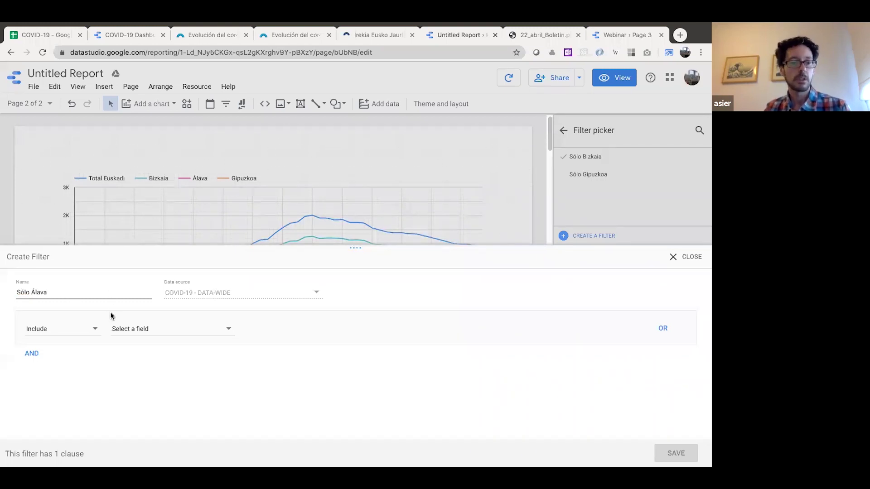
# - Save the Sólo Álava filter including only geo Equal to (=) Álava, and remove the Sólo Bizkaia filter from the middle chart
pyautogui.click(168, 331)
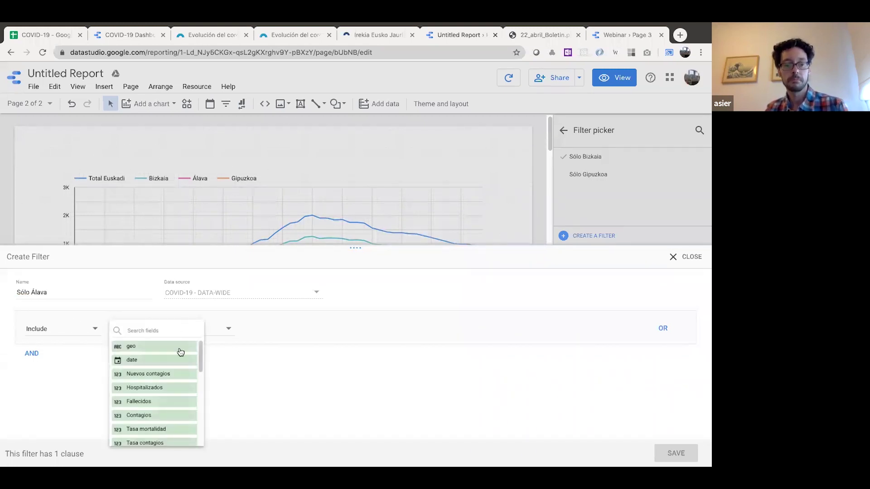
pyautogui.click(177, 350)
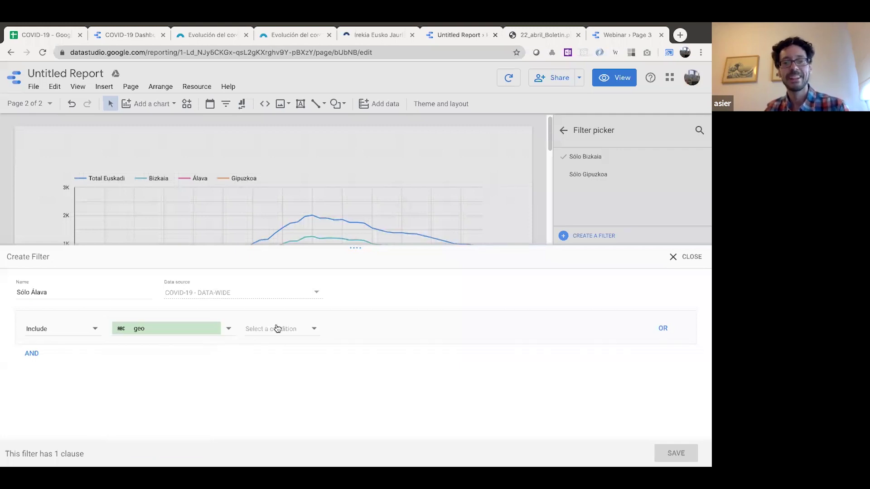
pyautogui.click(278, 328)
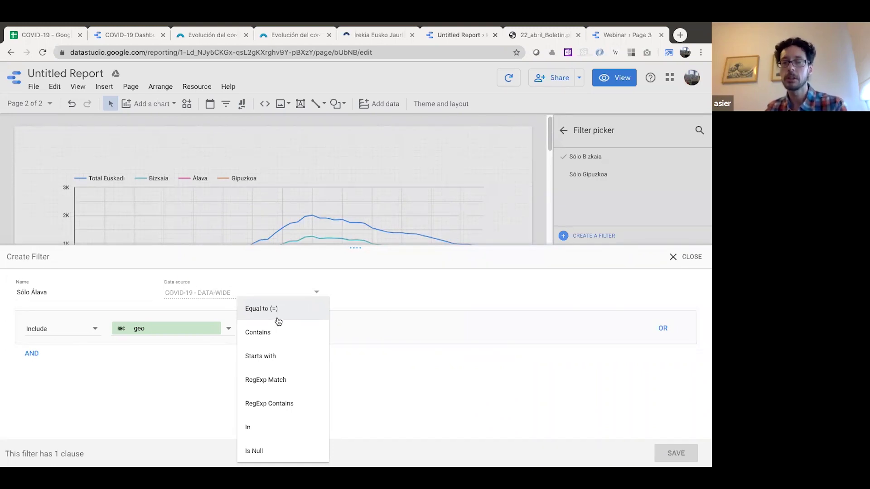
pyautogui.click(279, 315)
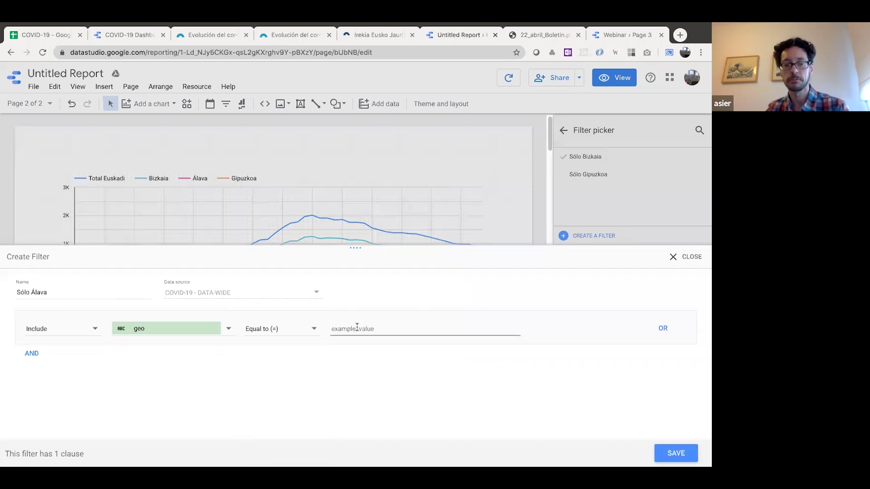
pyautogui.write('Álava')
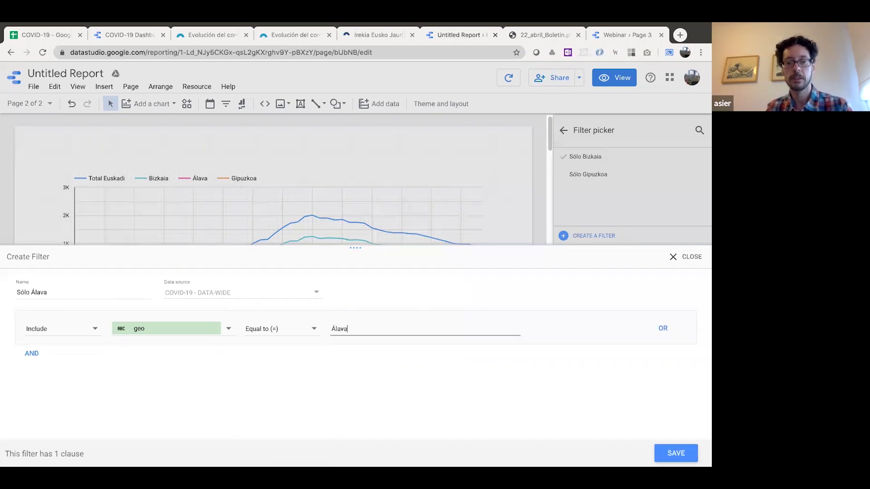
pyautogui.click(676, 453)
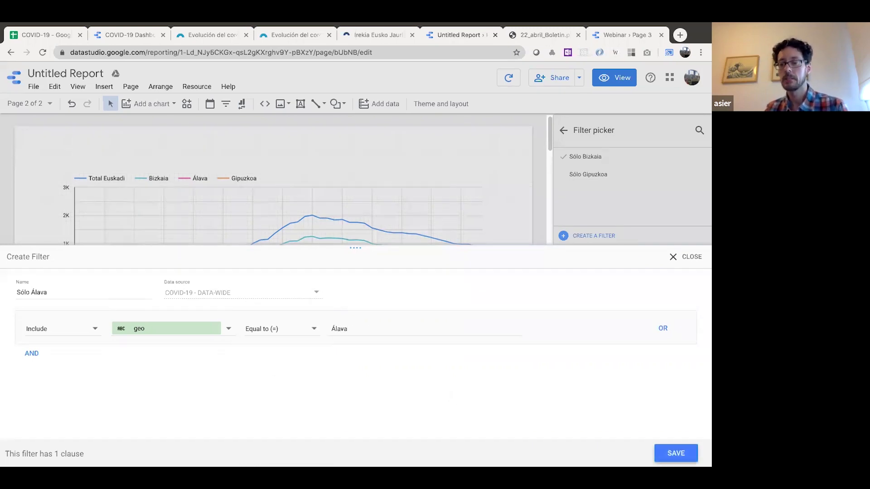
pyautogui.click(624, 335)
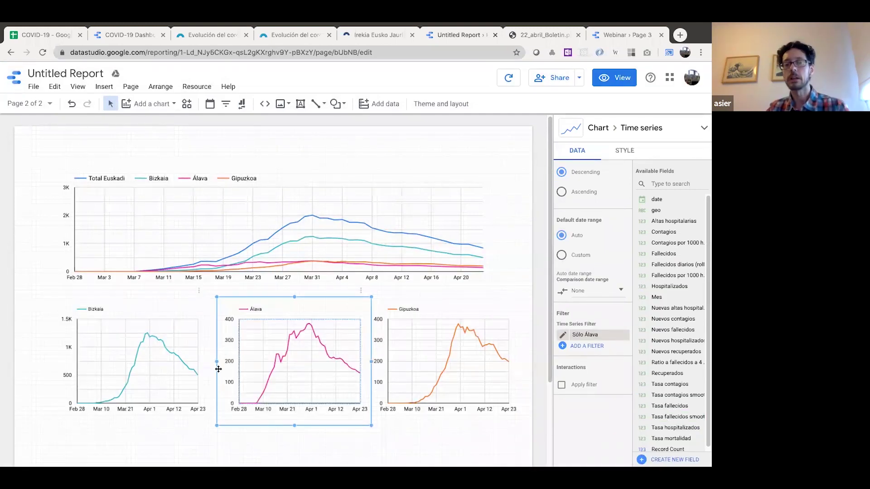
# - Shift the Álava and Gipuzkoa charts slightly left to even out the row
pyautogui.click(429, 435)
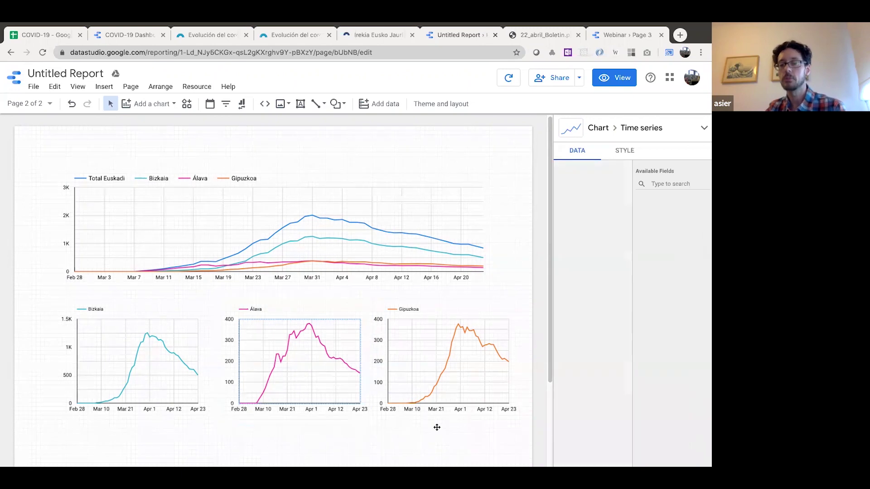
pyautogui.moveTo(252, 401); pyautogui.dragTo(250, 406)
pyautogui.moveTo(393, 403); pyautogui.dragTo(387, 406)
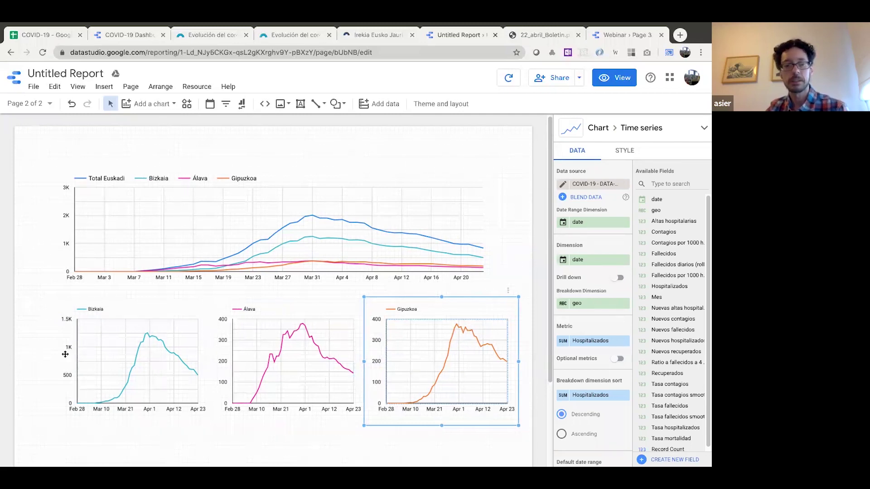
# - Set the Álava chart's left Y-axis maximum to 1500
pyautogui.click(219, 347)
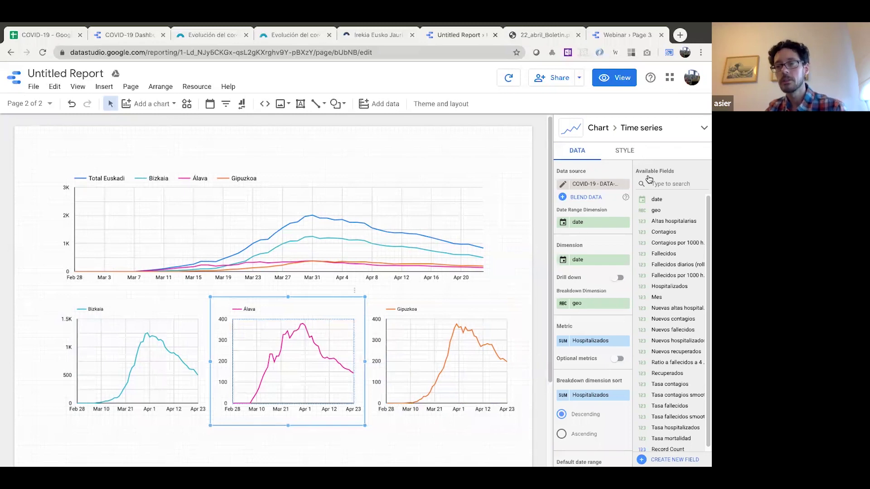
pyautogui.click(624, 150)
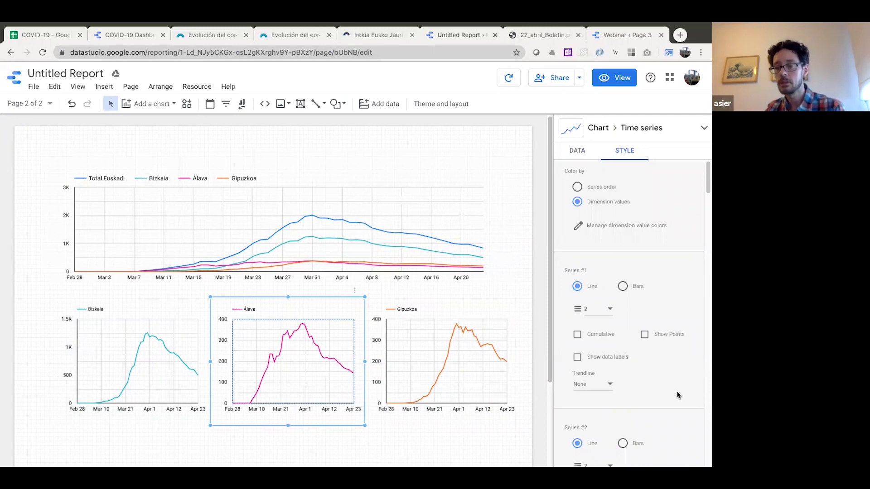
pyautogui.scroll(-20, 665, 353)
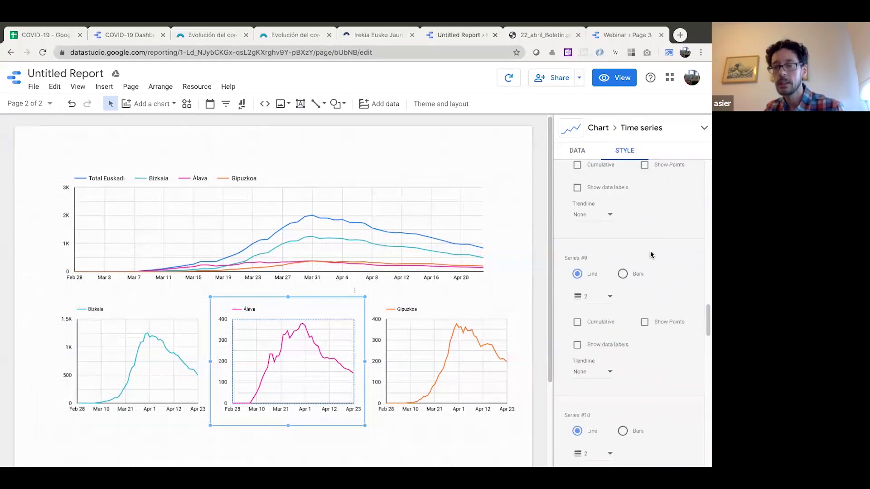
pyautogui.scroll(-3, 655, 265)
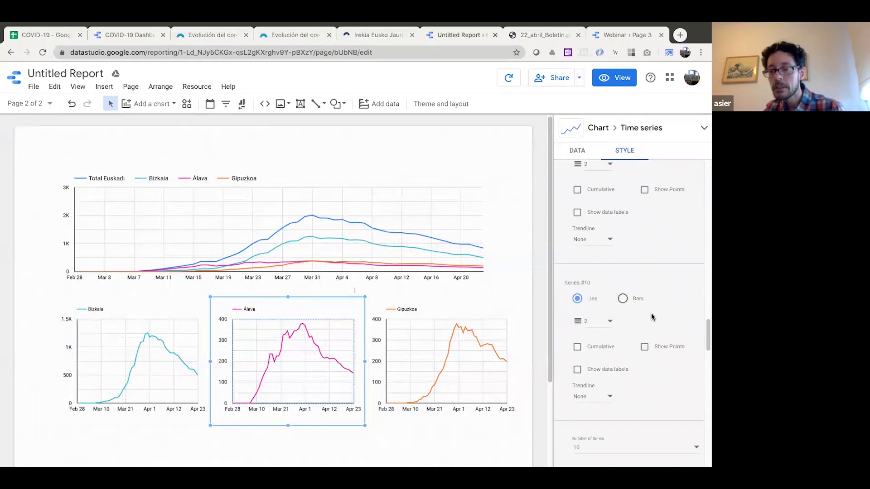
pyautogui.scroll(-6, 635, 302)
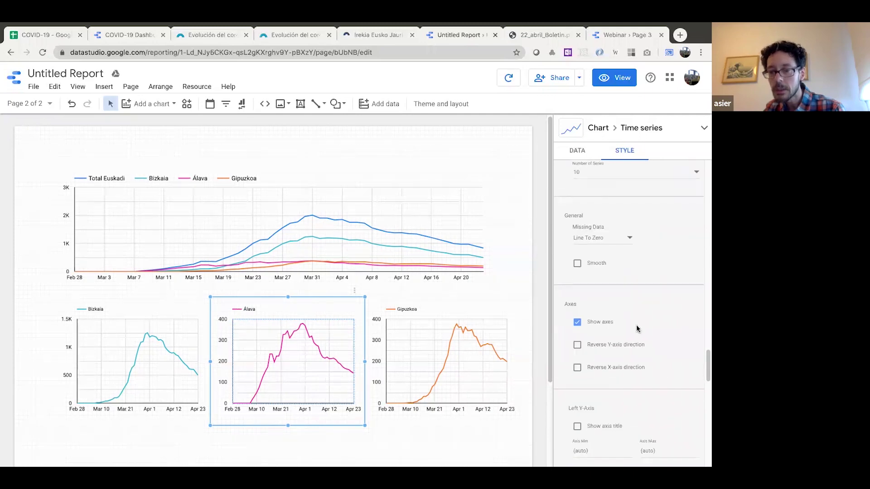
pyautogui.scroll(-3, 635, 329)
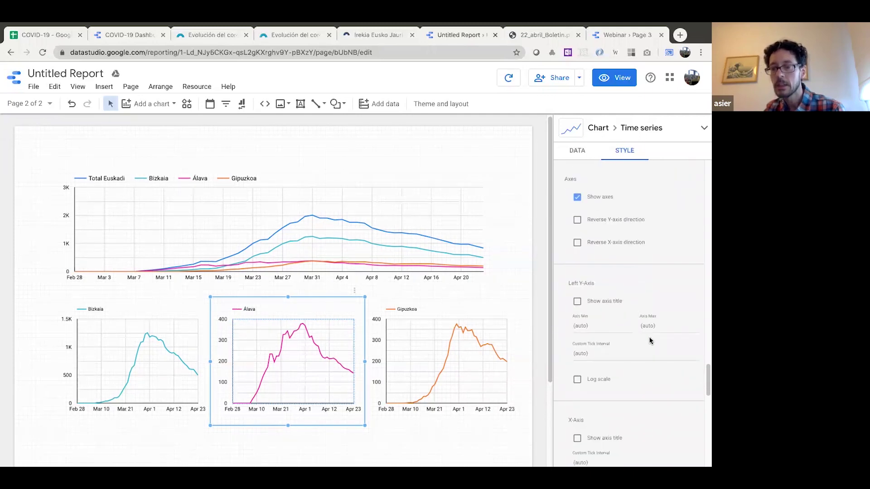
pyautogui.click(647, 325)
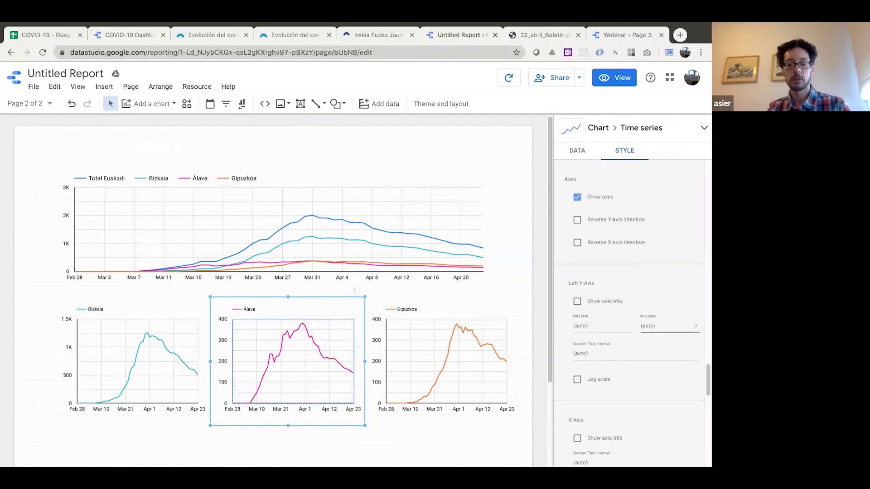
pyautogui.write('1500')
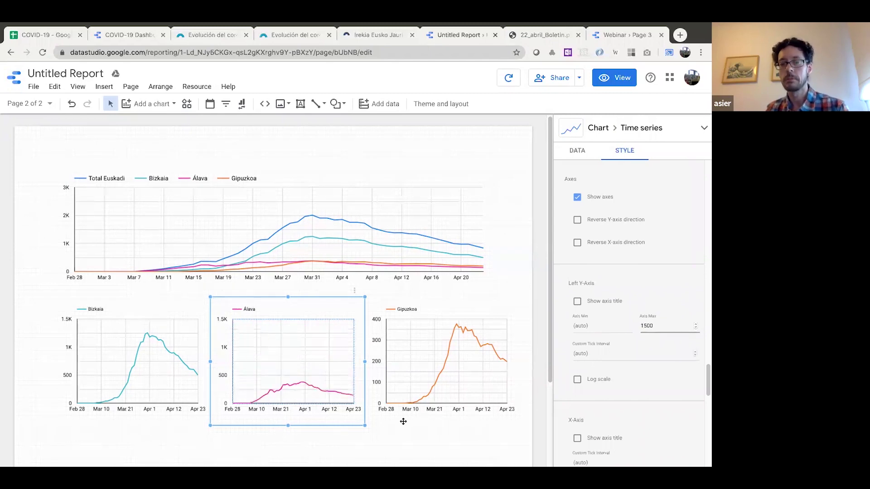
# - Set the Gipuzkoa chart's left Y-axis maximum to 1500
pyautogui.click(381, 407)
pyautogui.scroll(15, 651, 330)
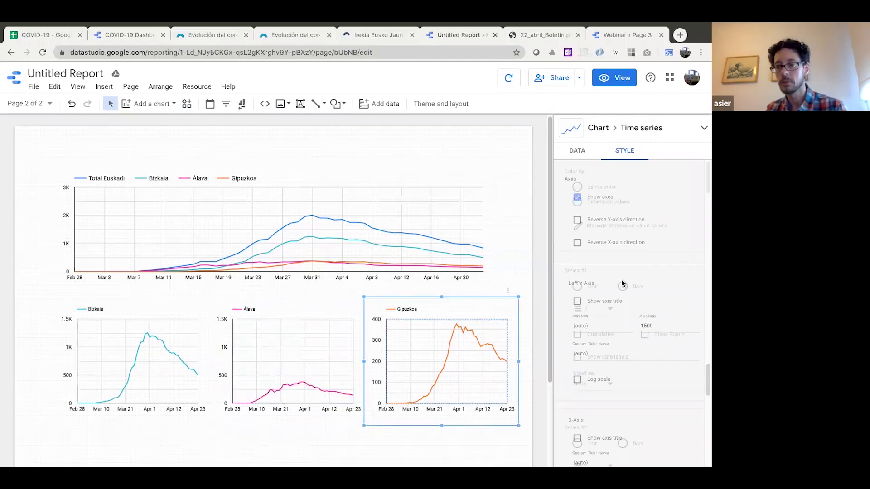
pyautogui.scroll(-15, 651, 326)
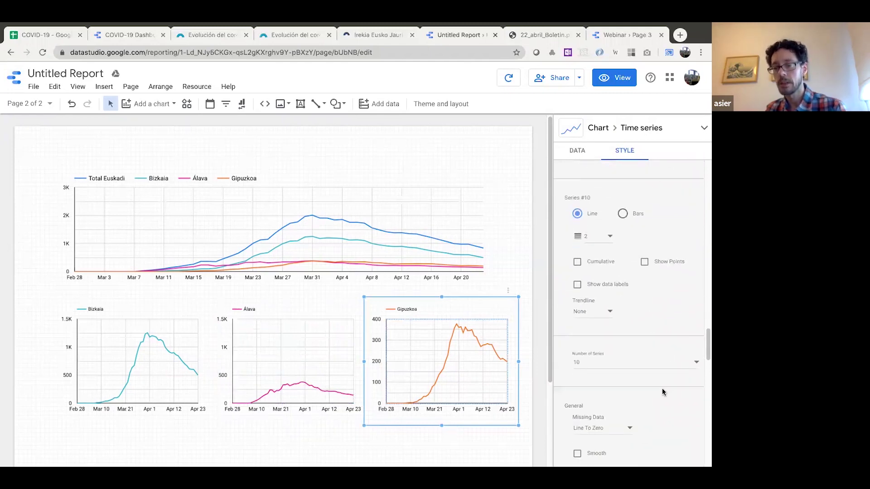
pyautogui.scroll(-3, 662, 384)
pyautogui.scroll(4, 662, 376)
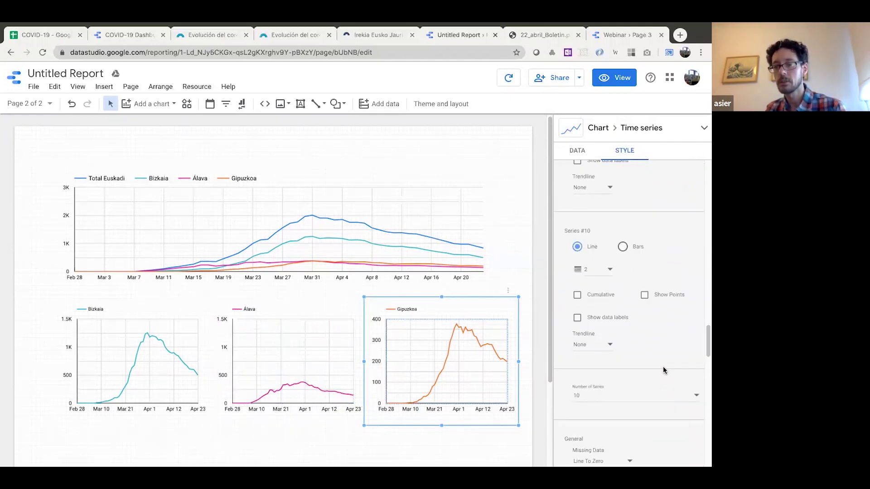
pyautogui.scroll(-6, 662, 366)
pyautogui.click(661, 346)
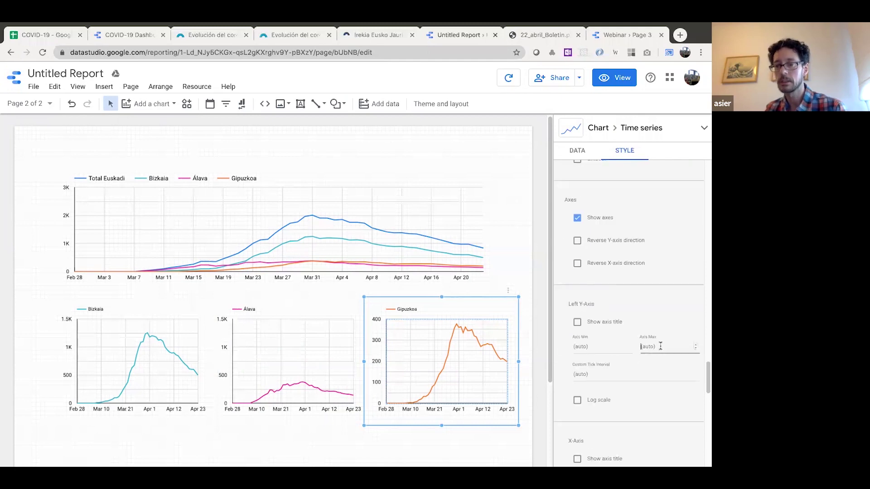
pyautogui.write('1500')
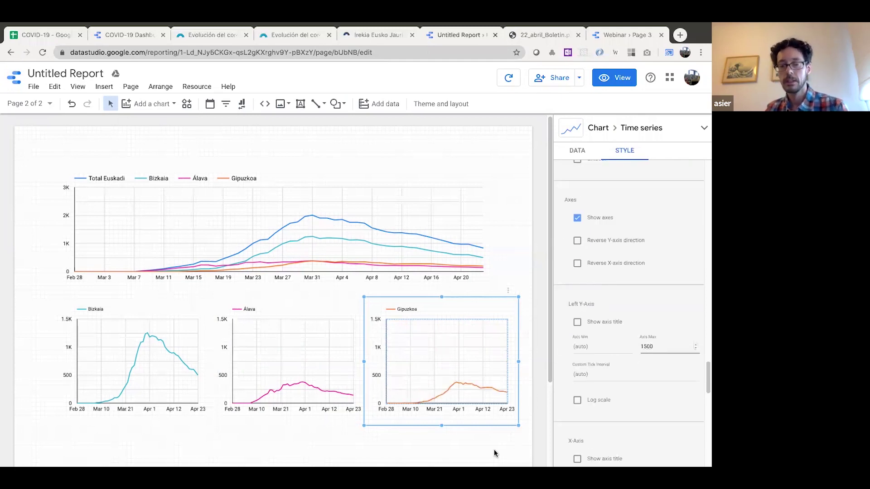
pyautogui.click(477, 451)
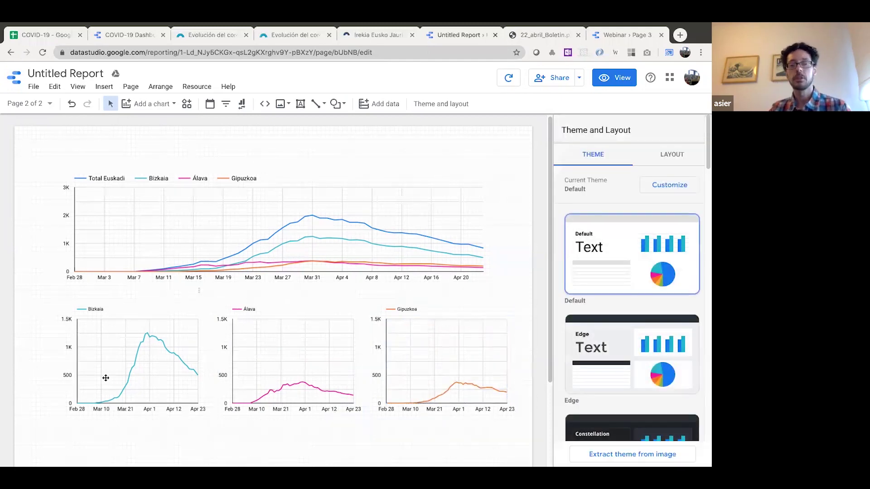
# - Move the Álava and Gipuzkoa charts closer to the Bizkaia chart, spacing the three evenly
pyautogui.moveTo(285, 404); pyautogui.dragTo(277, 404)
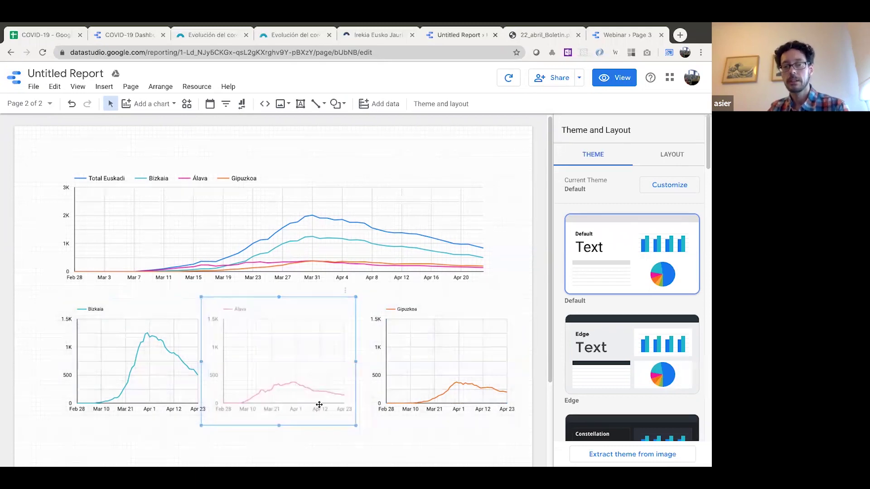
pyautogui.moveTo(391, 413); pyautogui.dragTo(385, 412)
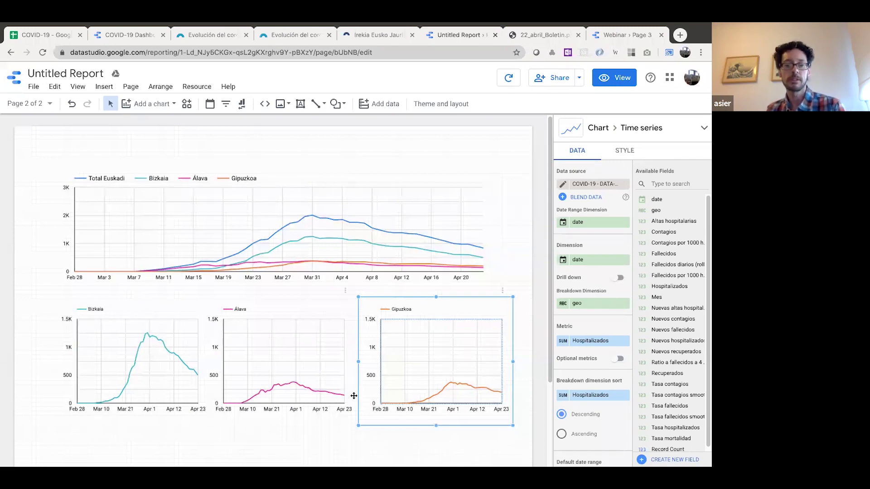
pyautogui.moveTo(299, 416); pyautogui.dragTo(310, 428)
pyautogui.click(300, 447)
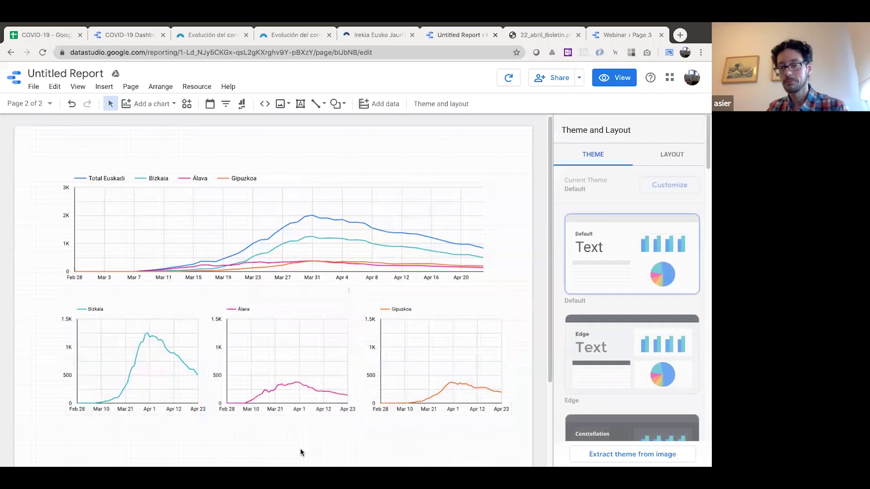
pyautogui.click(368, 409)
pyautogui.moveTo(368, 409); pyautogui.dragTo(364, 409)
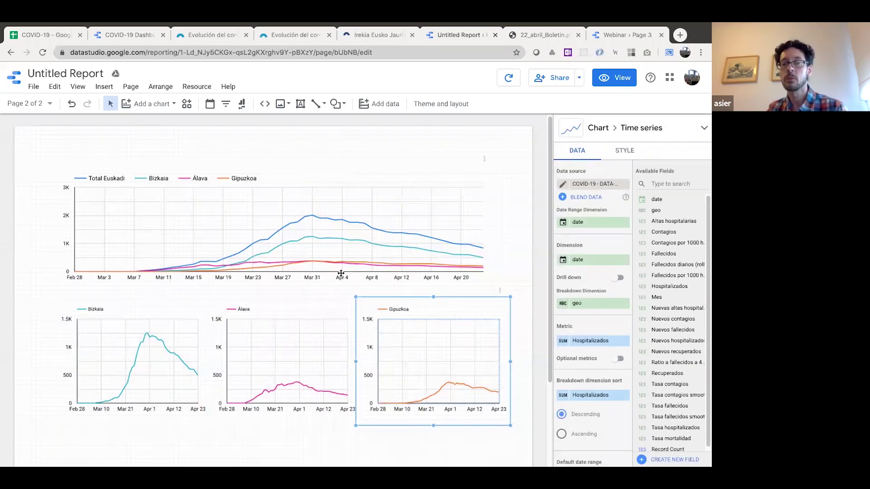
# - Shift the large four-series chart slightly right and down to align it with the Bizkaia chart below
pyautogui.click(274, 230)
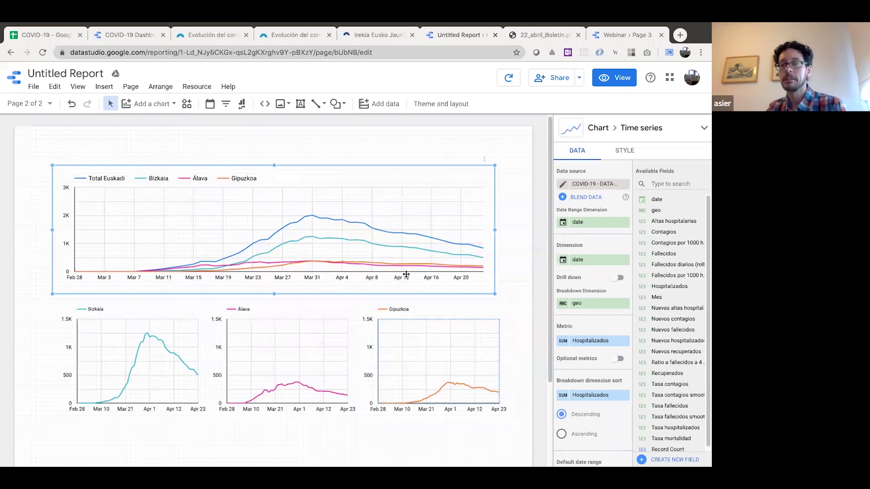
pyautogui.scroll(-6, 593, 322)
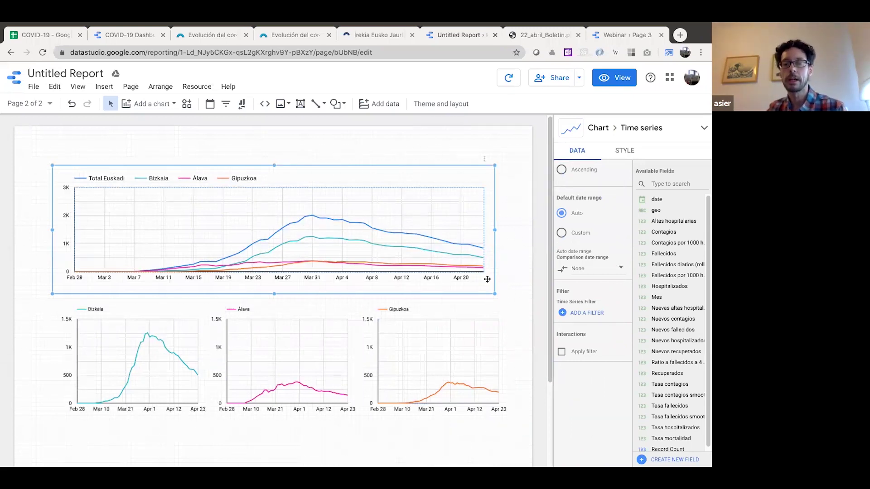
pyautogui.moveTo(483, 294); pyautogui.dragTo(477, 322)
pyautogui.click(474, 318)
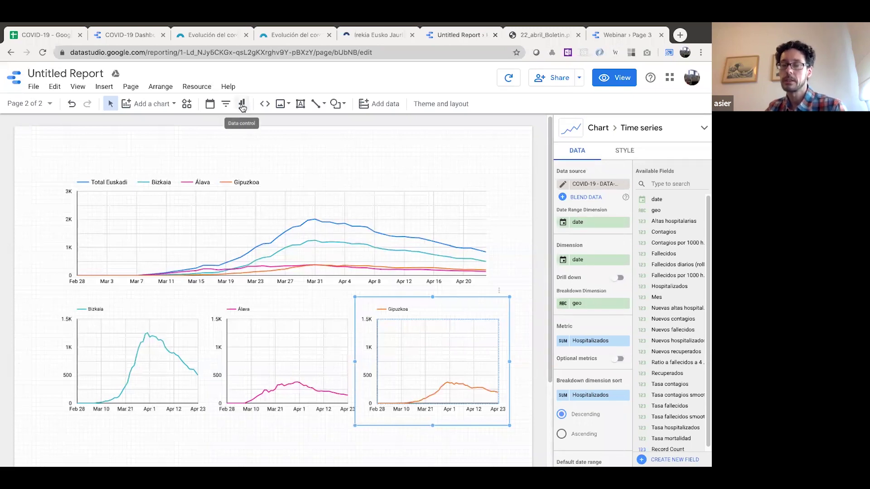
# - Add a date range control above the large chart, near its left edge
pyautogui.click(209, 104)
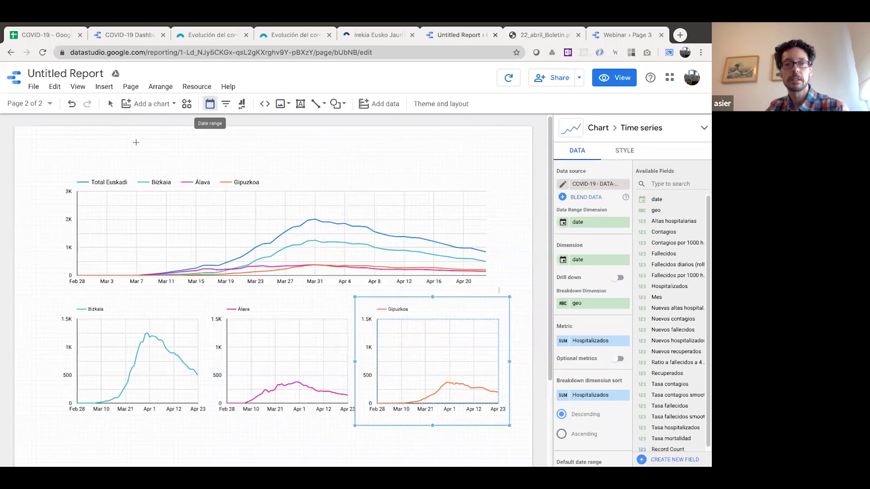
pyautogui.click(63, 140)
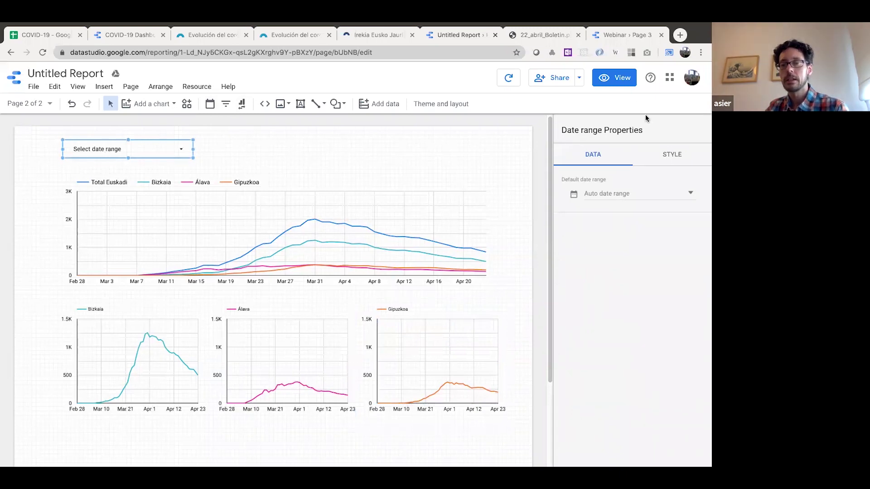
# - Preview Page 2 in view mode and apply the Last 14 days range with the date range control
pyautogui.click(608, 80)
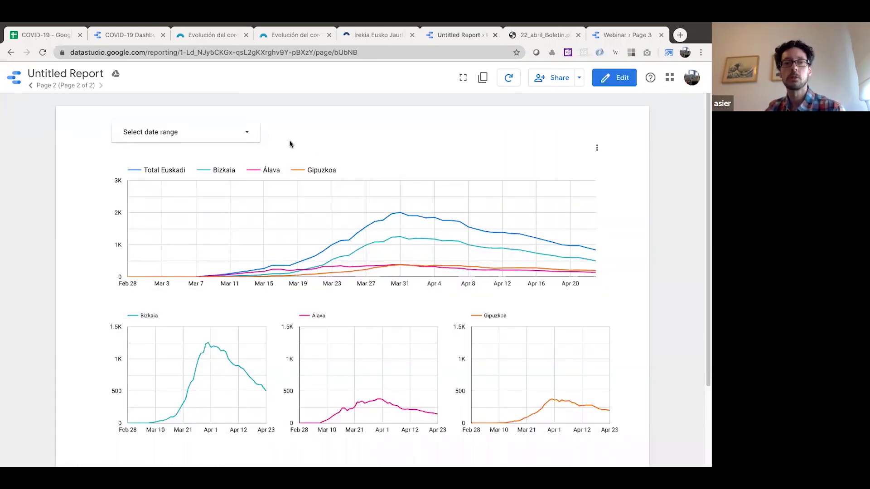
pyautogui.click(235, 134)
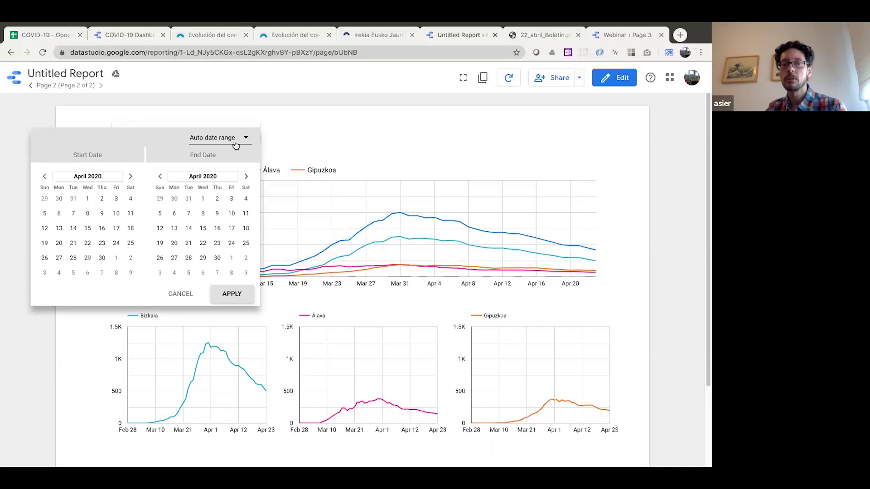
pyautogui.click(245, 138)
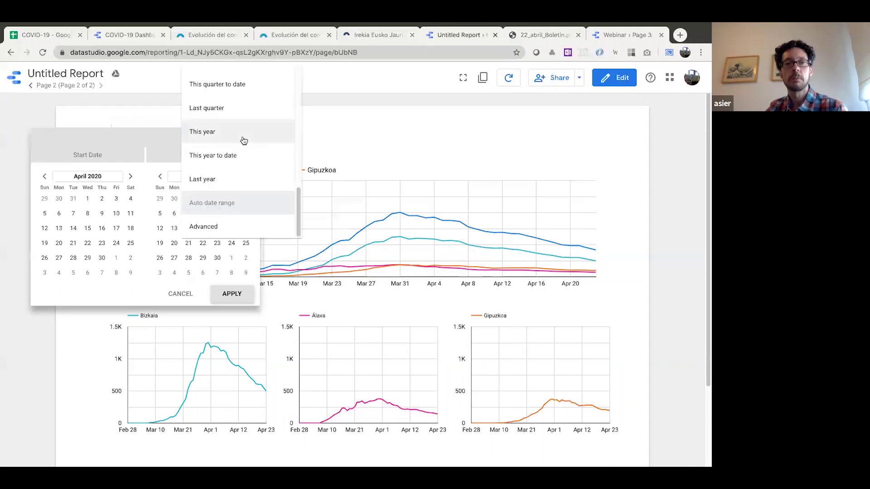
pyautogui.moveTo(299, 208); pyautogui.dragTo(297, 136)
pyautogui.scroll(3, 242, 181)
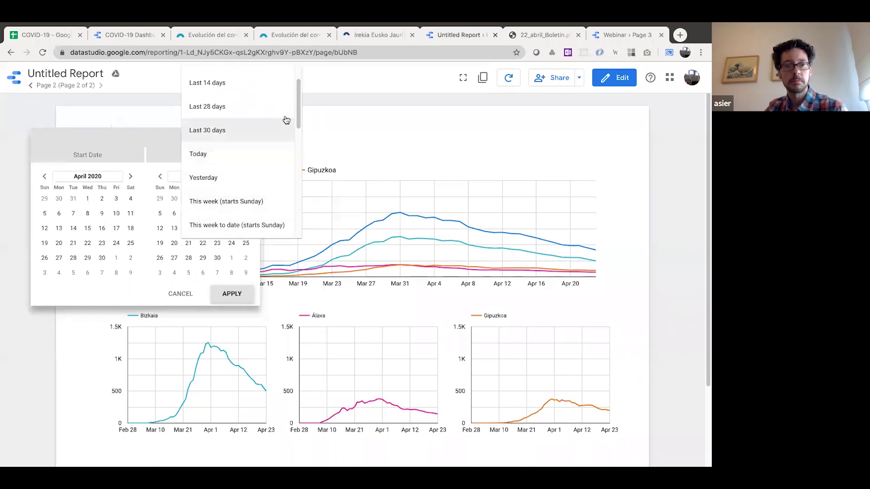
pyautogui.click(286, 86)
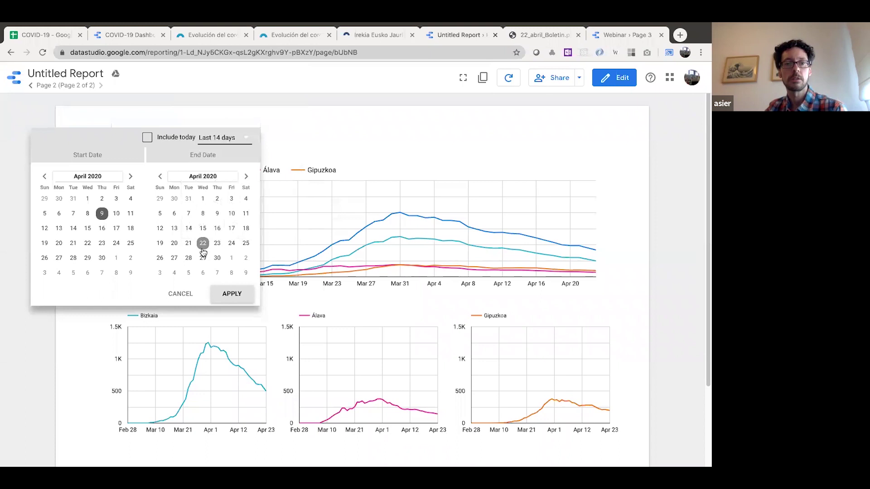
pyautogui.click(228, 294)
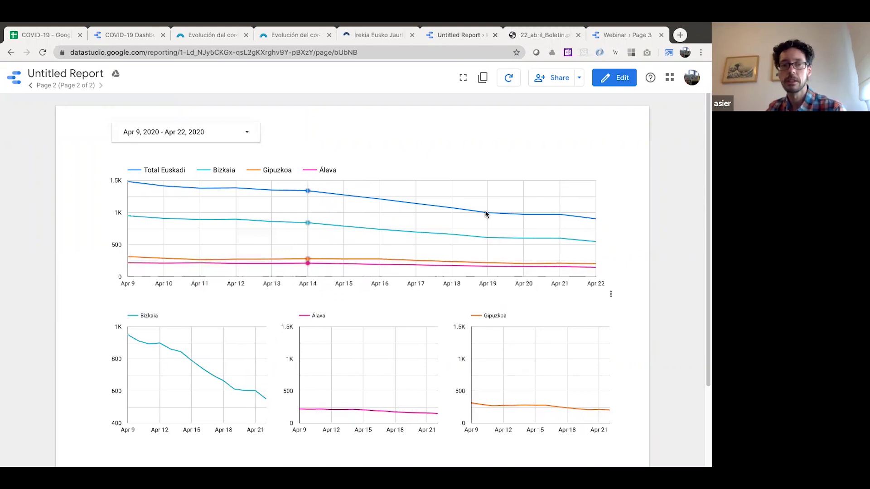
# - Open Page 1 for editing and examine the Contagios table's sort and default date range settings
pyautogui.click(31, 86)
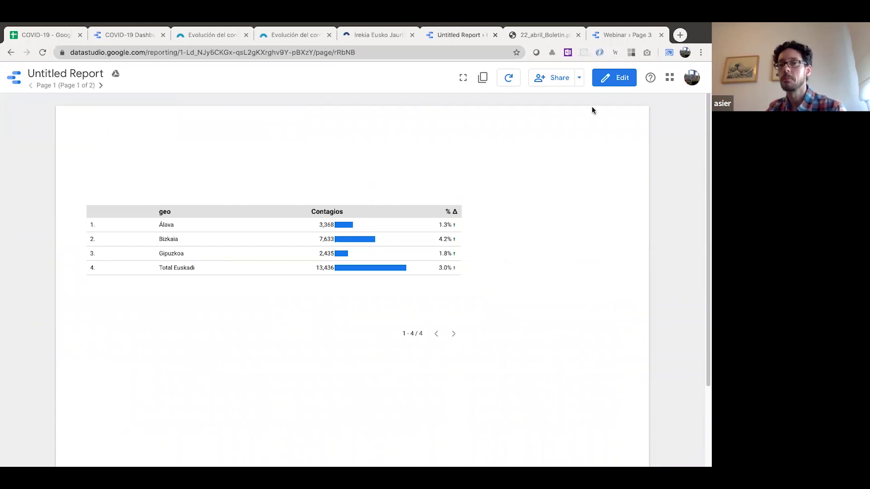
pyautogui.click(613, 82)
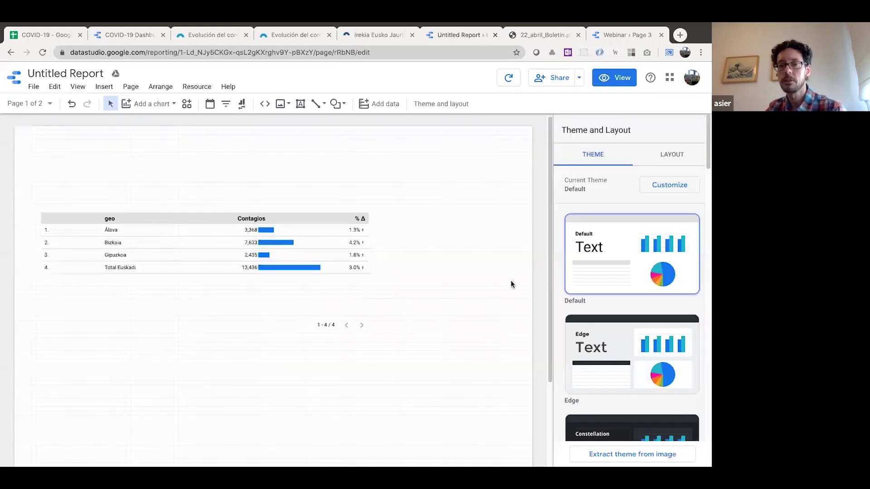
pyautogui.click(343, 233)
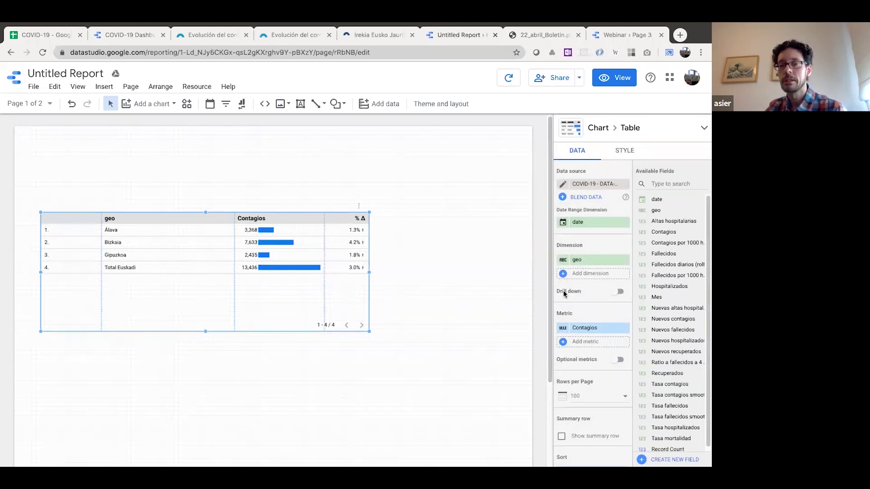
pyautogui.scroll(-6, 593, 317)
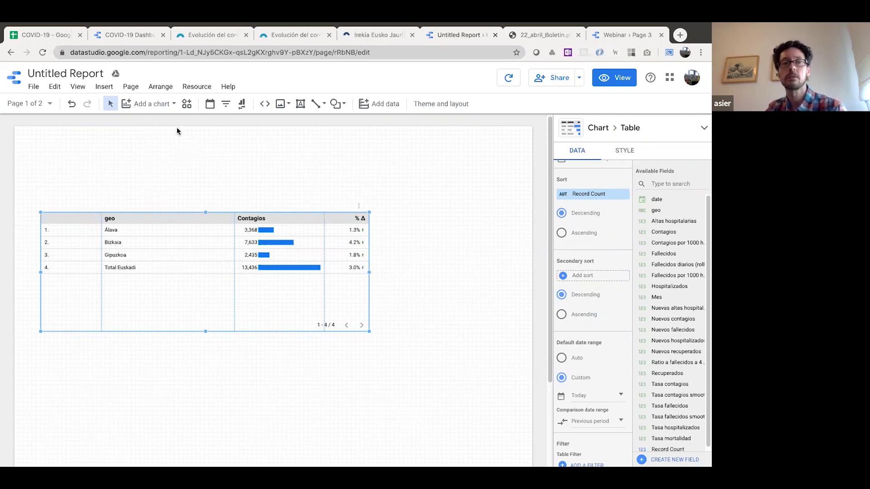
# - Nudge the date range control on Page 2 slightly down and make it report-level
pyautogui.click(34, 105)
pyautogui.click(55, 168)
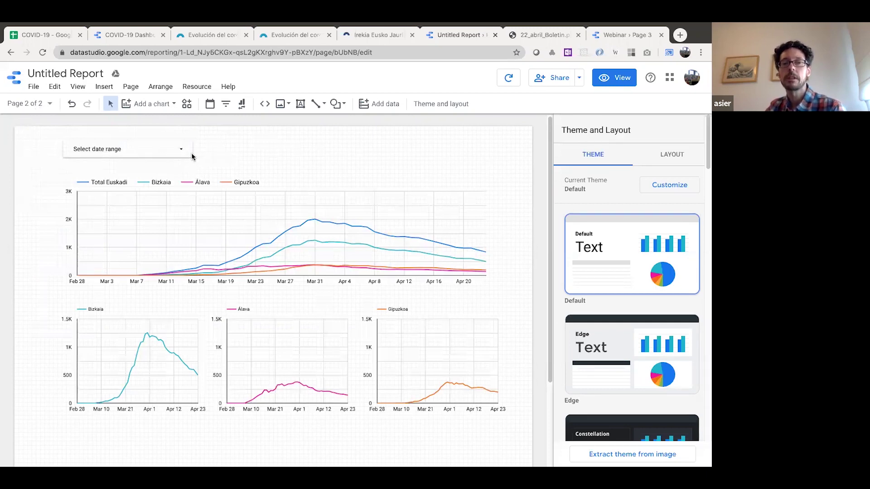
pyautogui.moveTo(190, 155); pyautogui.dragTo(190, 158)
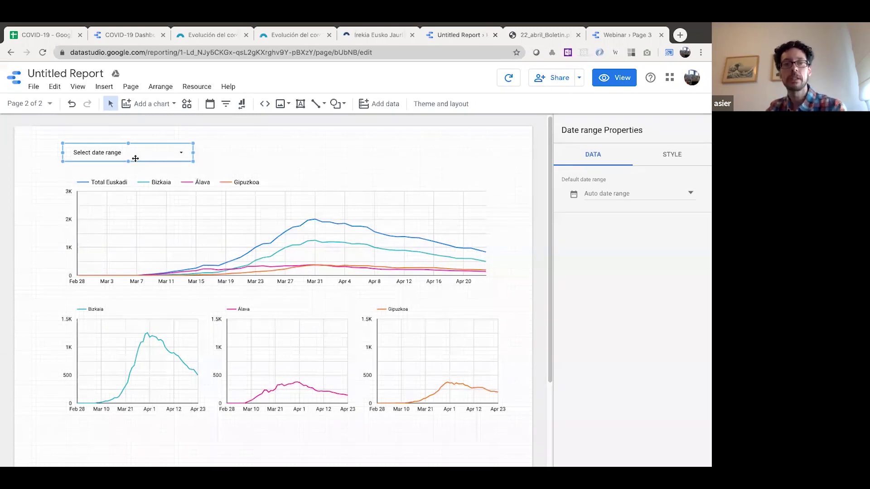
pyautogui.rightClick(136, 160)
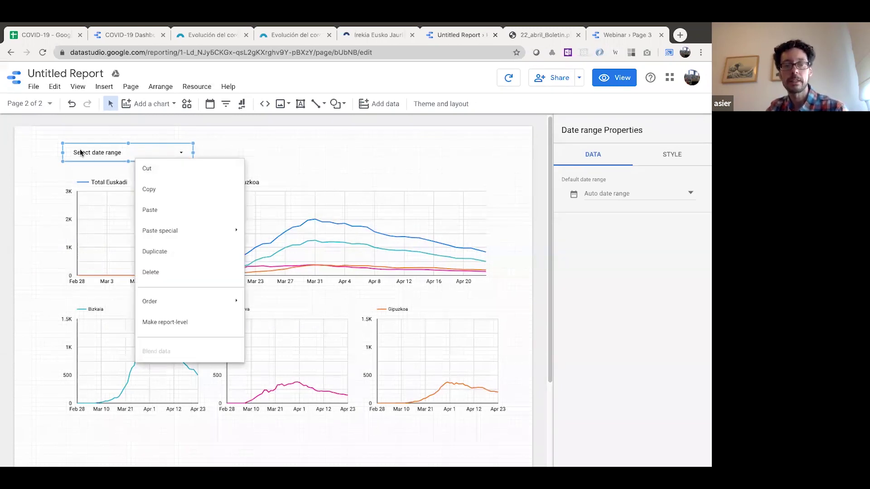
pyautogui.click(207, 323)
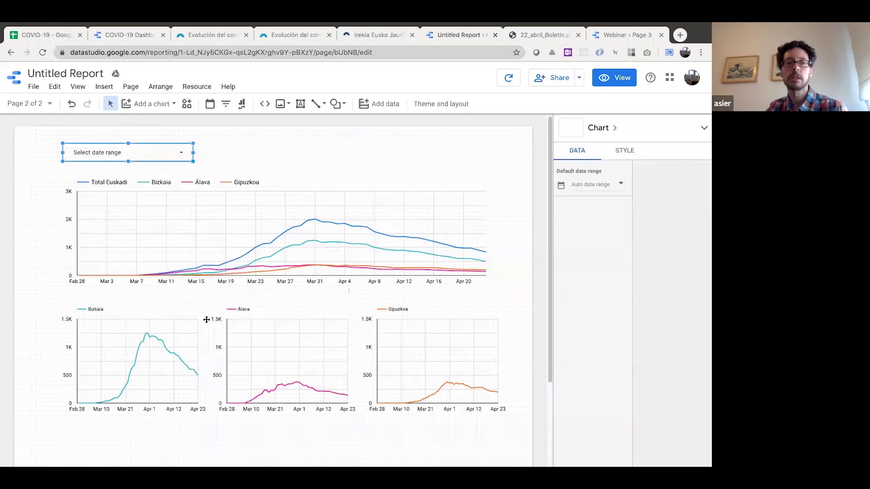
# - Preview the report, apply the Last 7 days range including today on Page 1, and check the Page 2 charts
pyautogui.click(613, 85)
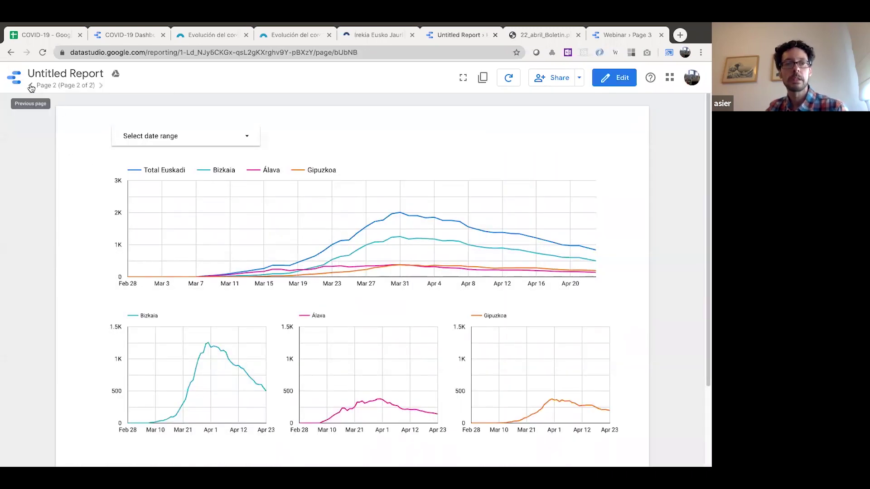
pyautogui.click(31, 88)
pyautogui.click(243, 137)
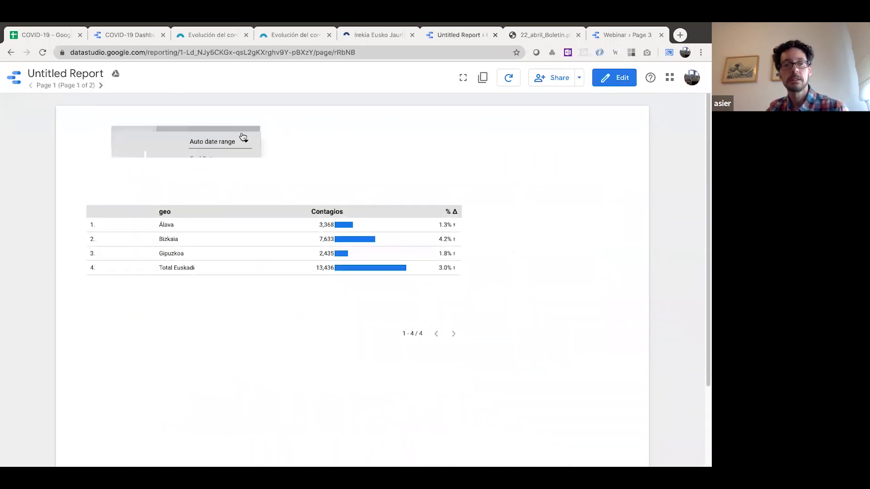
pyautogui.click(241, 144)
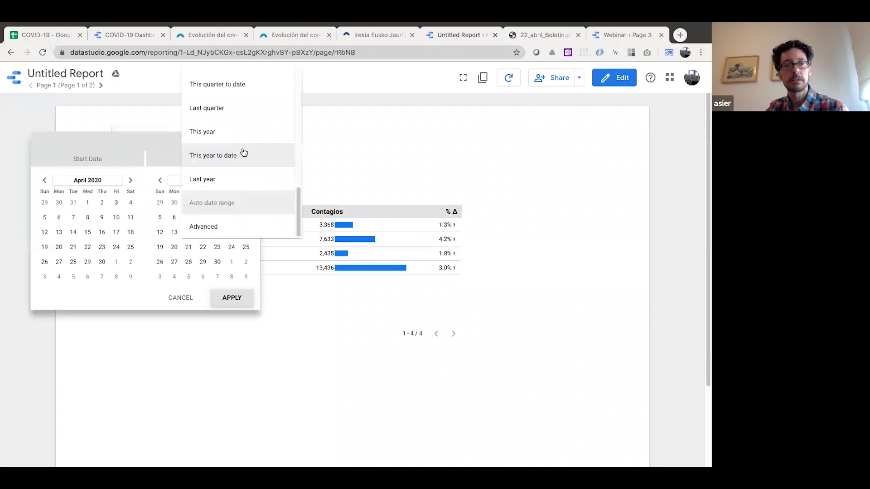
pyautogui.scroll(10, 245, 139)
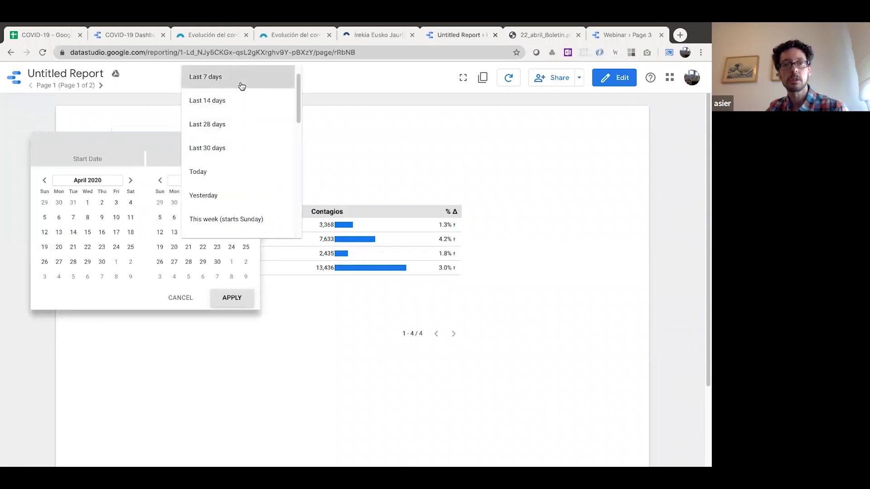
pyautogui.click(242, 86)
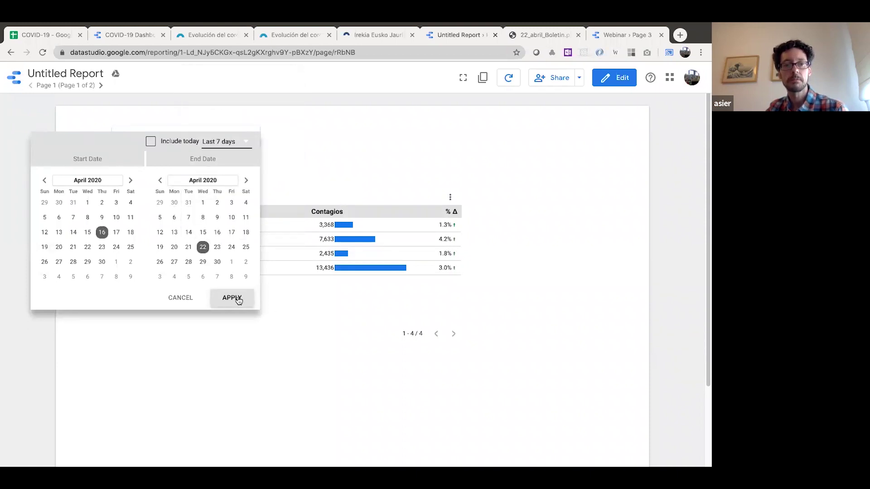
pyautogui.click(151, 141)
pyautogui.click(243, 303)
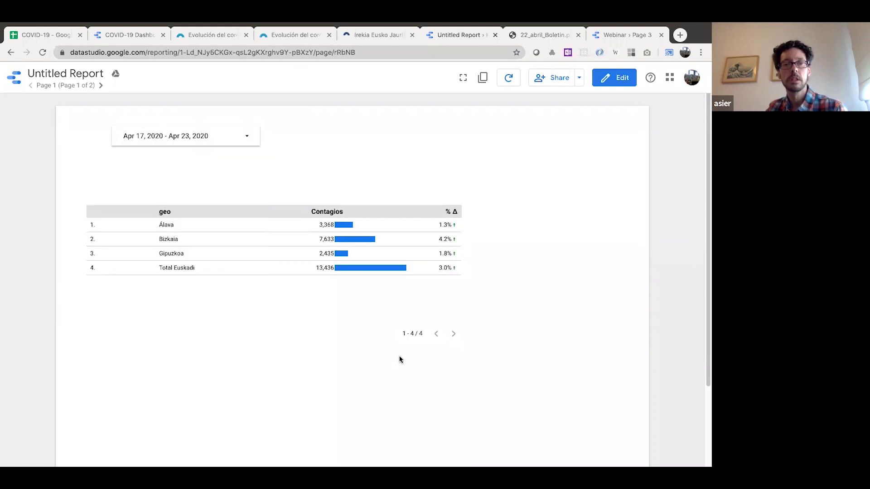
pyautogui.click(100, 85)
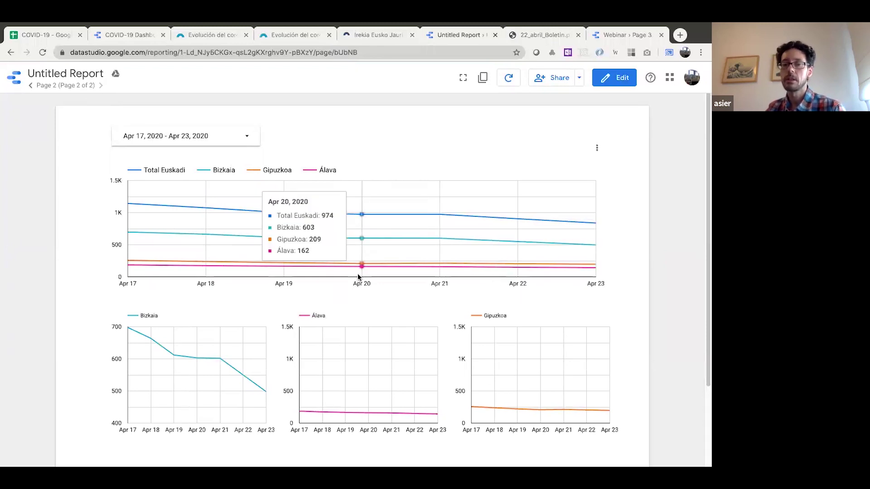
# - Return to editing Page 2 and add a geo filter control just to the right of the date range control
pyautogui.click(617, 81)
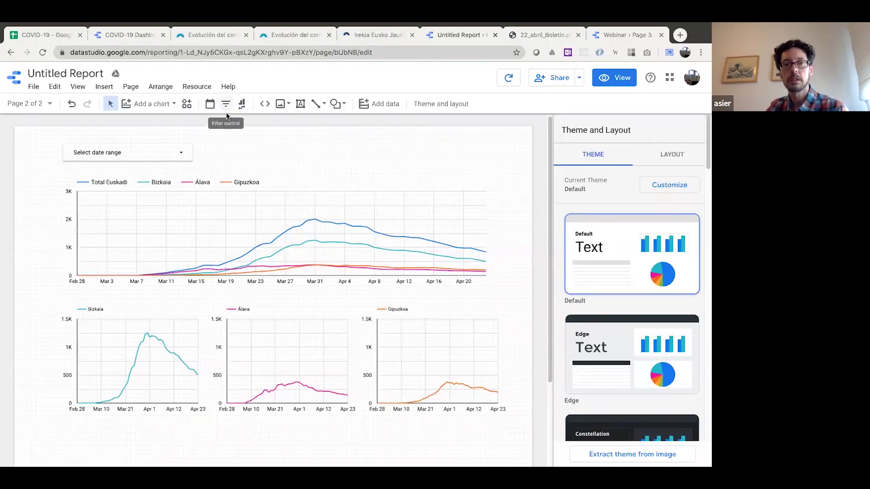
pyautogui.click(226, 107)
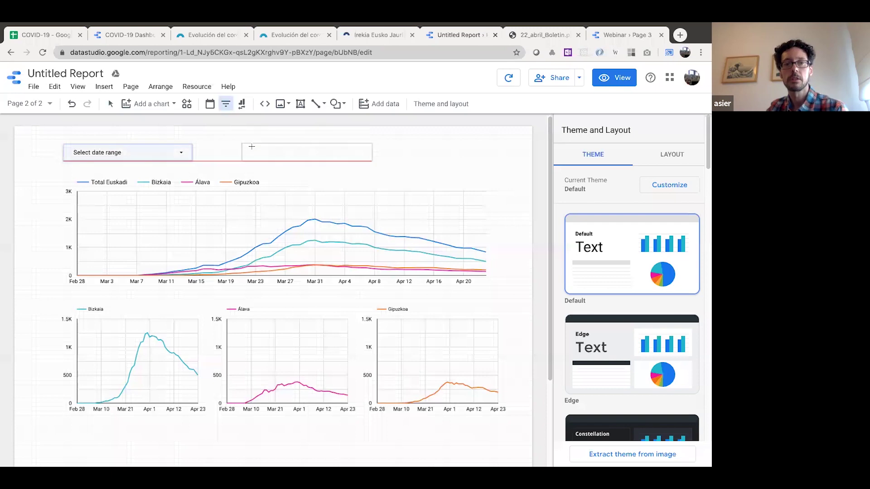
pyautogui.click(208, 143)
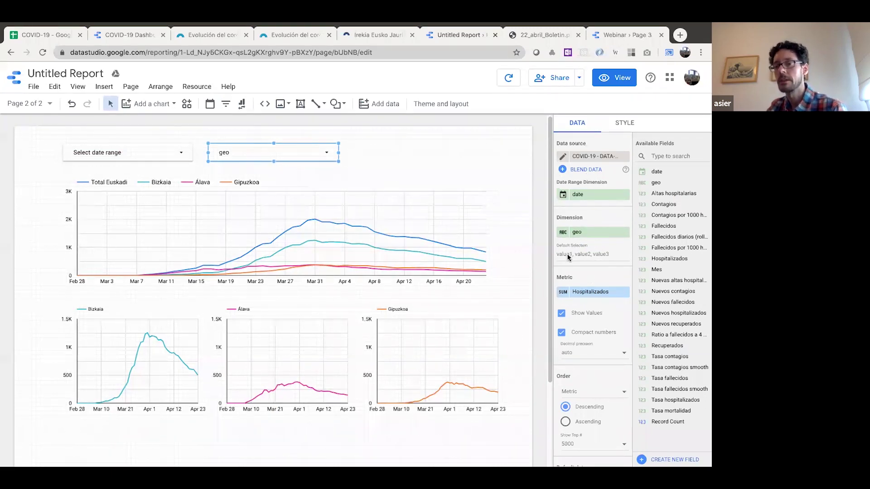
# - Preview the report and deselect Bizkaia, Álava and Gipuzkoa in the geo filter, keeping only Total Euskadi
pyautogui.click(616, 84)
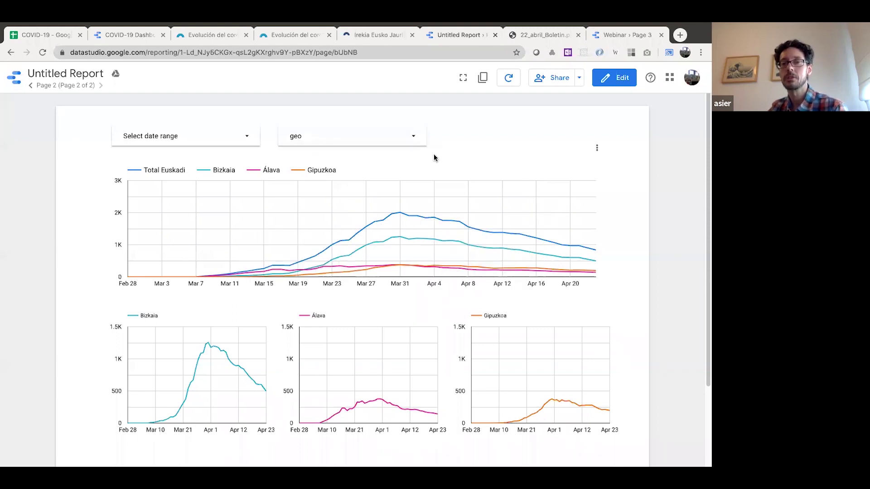
pyautogui.click(407, 136)
pyautogui.click(406, 136)
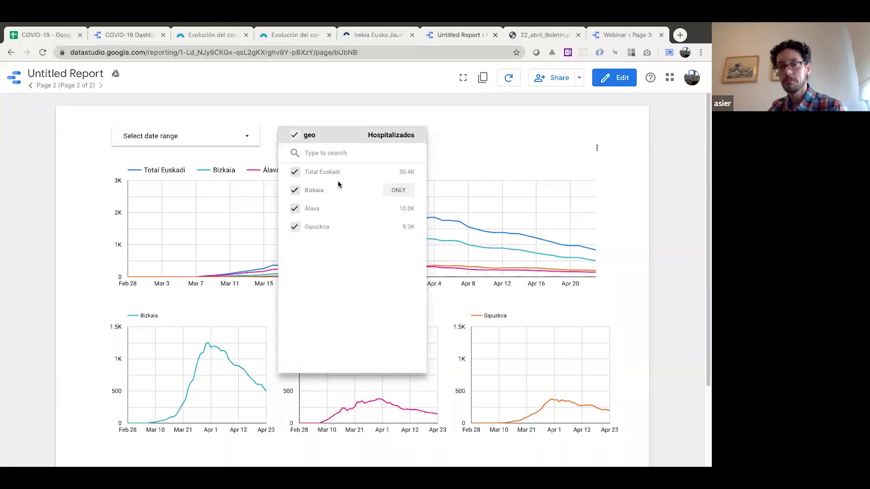
pyautogui.click(295, 191)
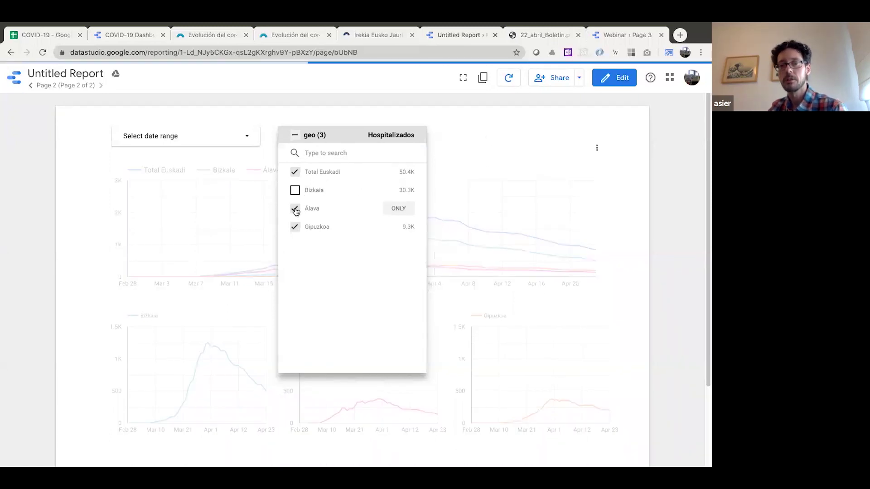
pyautogui.click(295, 209)
pyautogui.click(295, 227)
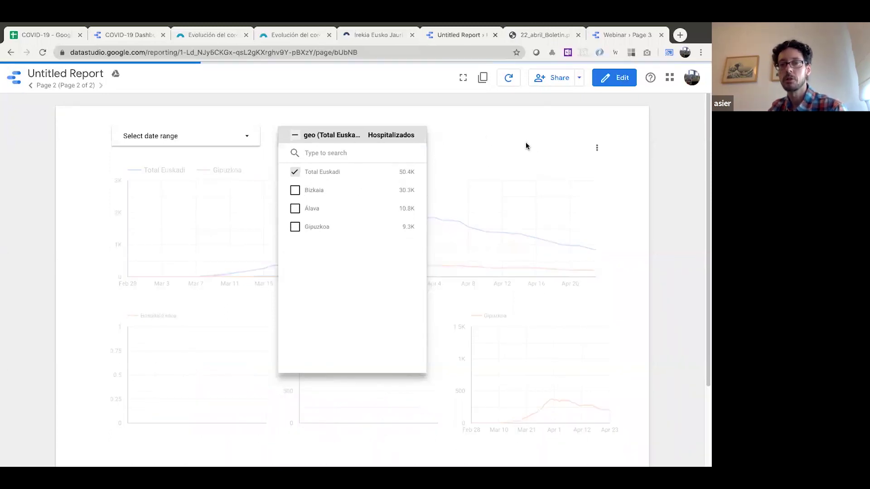
pyautogui.click(525, 145)
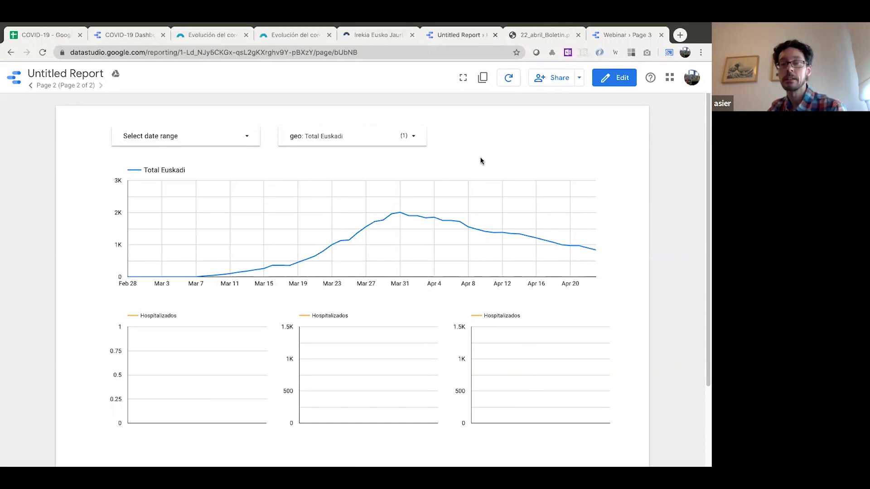
# - Reselect all geo values in the previewed filter control
pyautogui.click(420, 136)
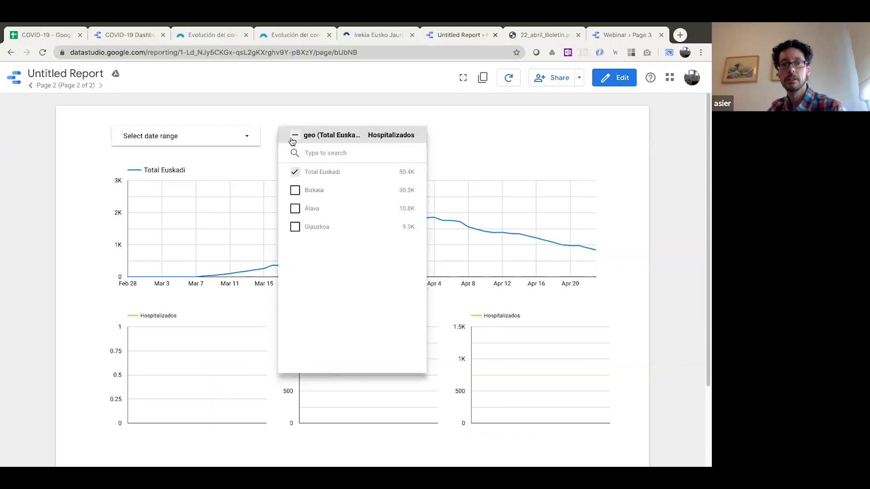
pyautogui.click(294, 136)
pyautogui.click(501, 132)
# - Back in edit mode, try Bizkaia as the geo filter control's default selection, and clear it again
pyautogui.click(616, 79)
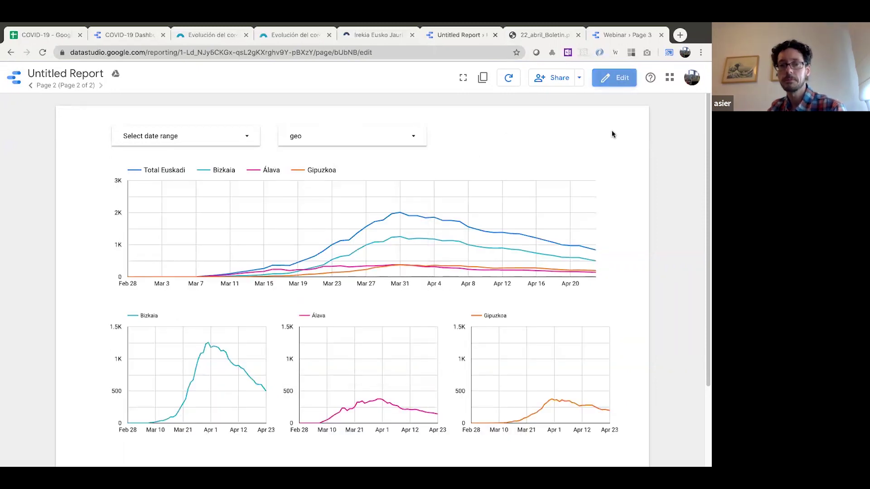
pyautogui.click(301, 157)
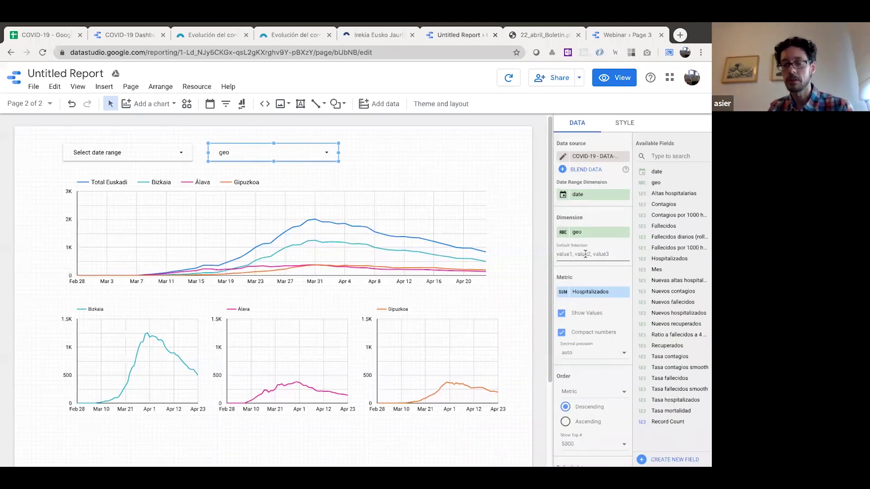
pyautogui.click(585, 253)
pyautogui.write('Bizkaia')
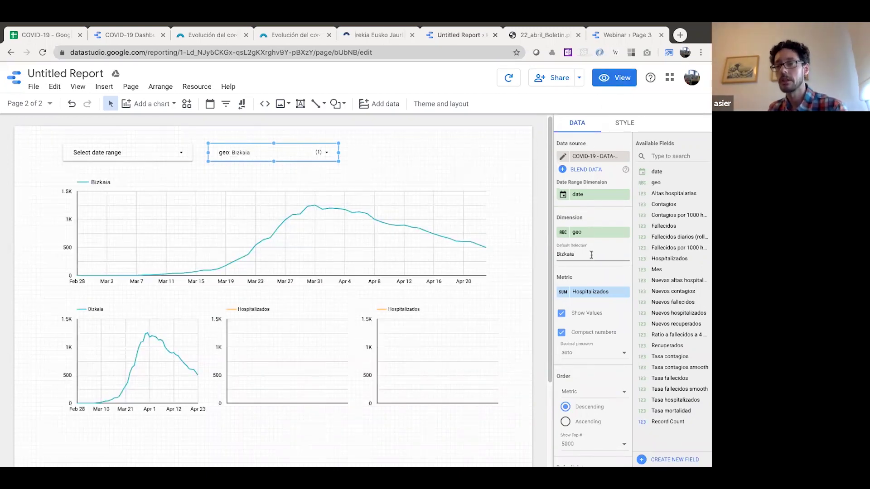
pyautogui.moveTo(576, 253); pyautogui.dragTo(550, 255)
pyautogui.press('BackSpace')
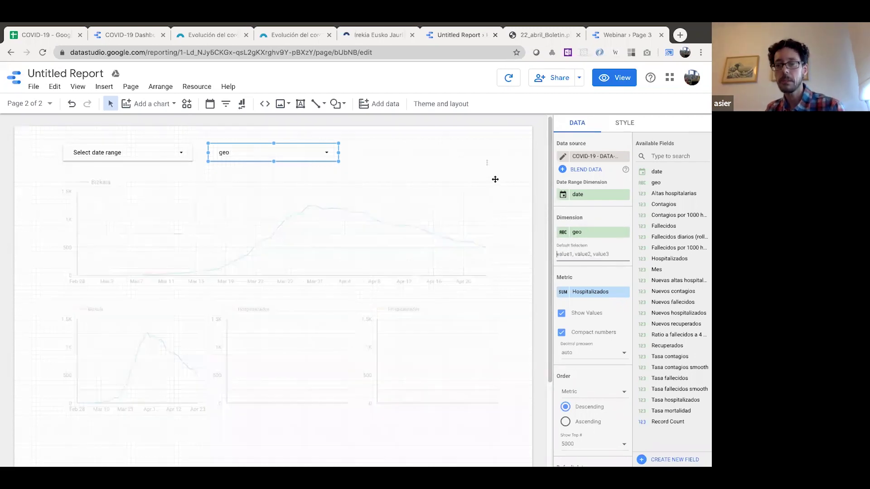
pyautogui.click(505, 224)
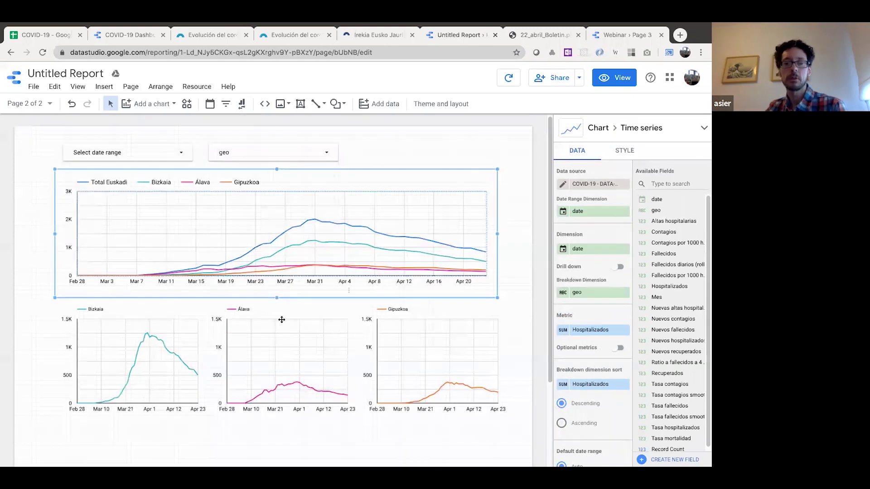
# - Draw a line across nearly the full width of Page 2, just below the date range and geo controls
pyautogui.click(50, 105)
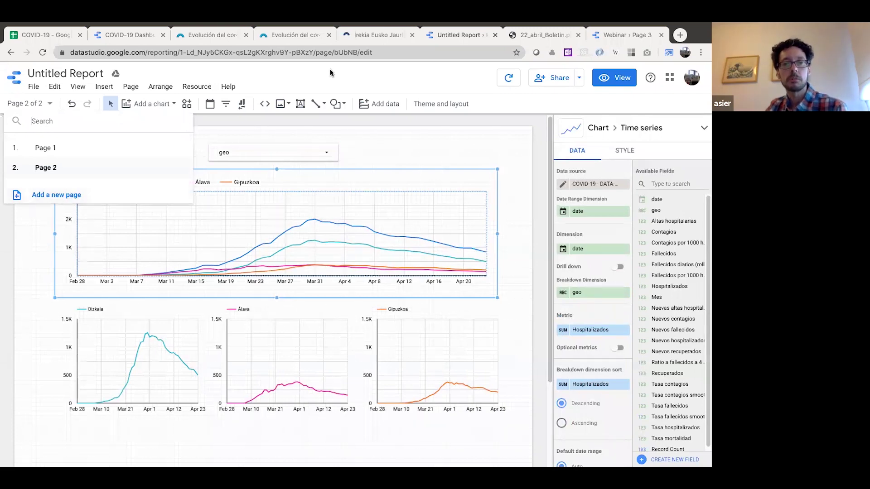
pyautogui.click(339, 105)
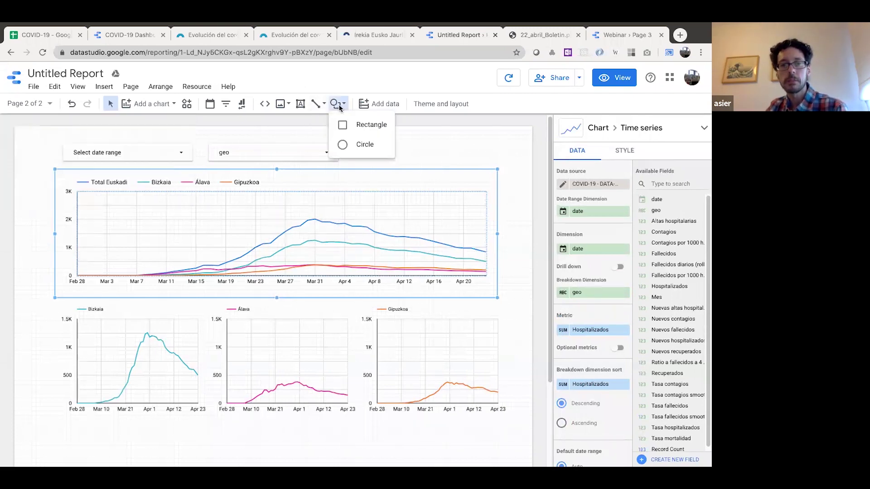
pyautogui.click(315, 107)
pyautogui.click(315, 105)
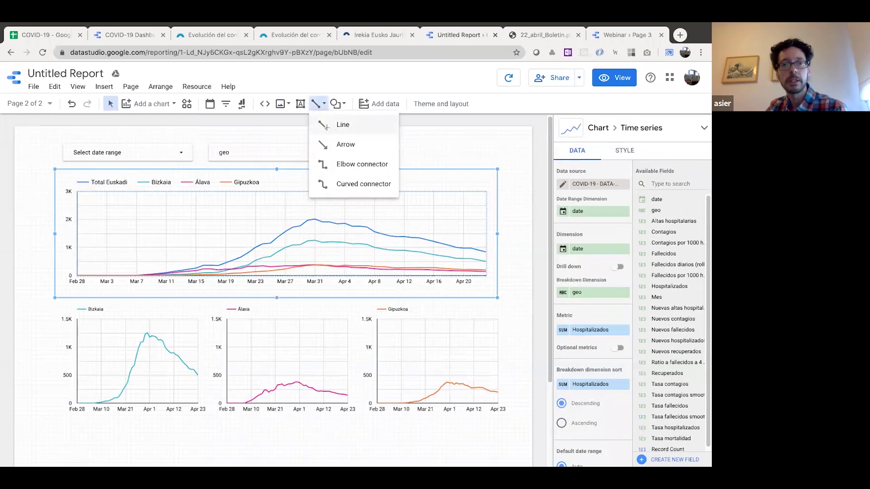
pyautogui.click(342, 122)
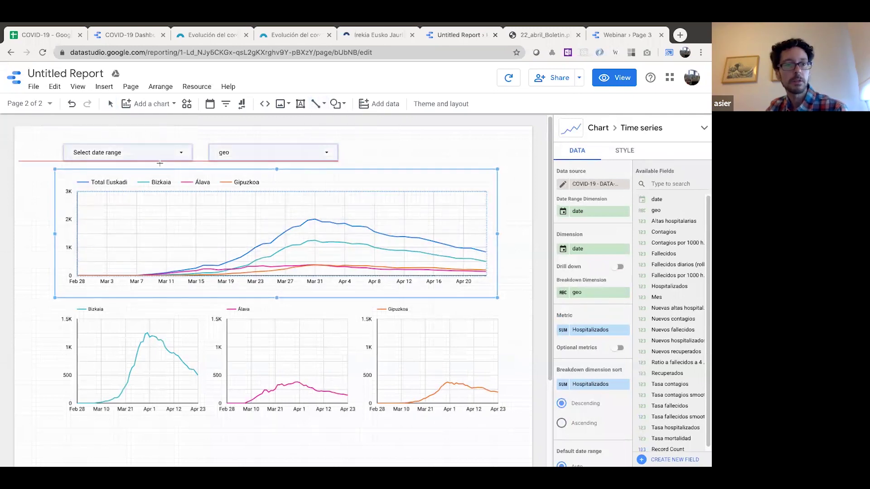
pyautogui.moveTo(19, 161); pyautogui.dragTo(520, 163)
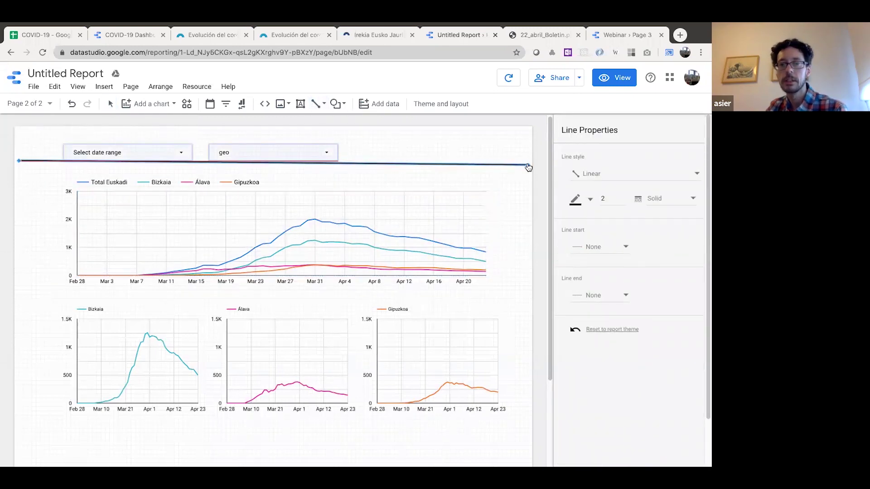
# - Make the line report-level and level its left end so that it runs straight across the page
pyautogui.rightClick(528, 167)
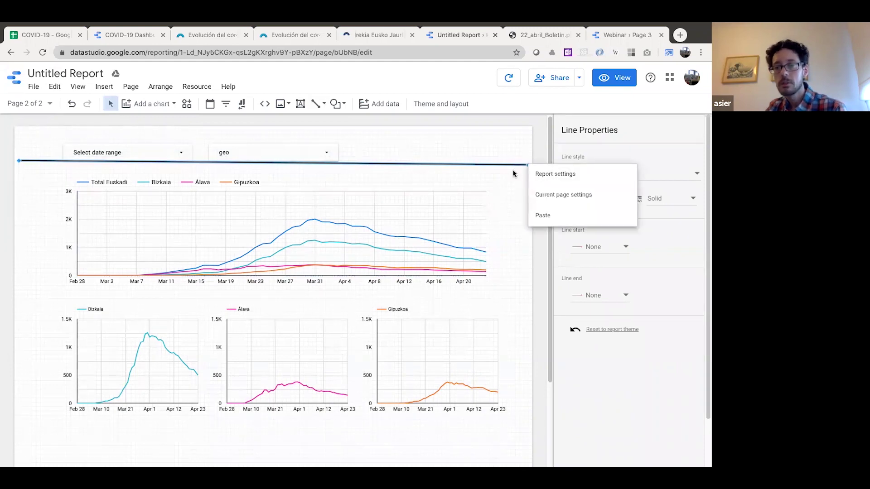
pyautogui.press('Escape')
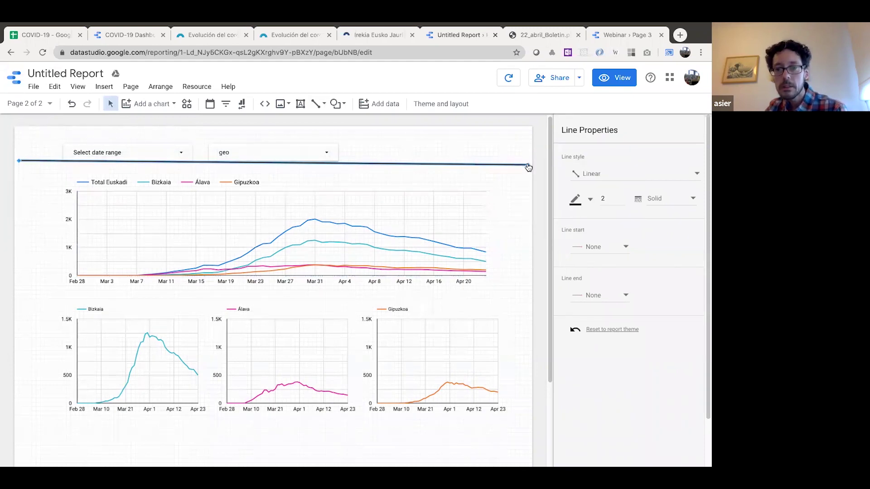
pyautogui.rightClick(529, 168)
pyautogui.click(513, 166)
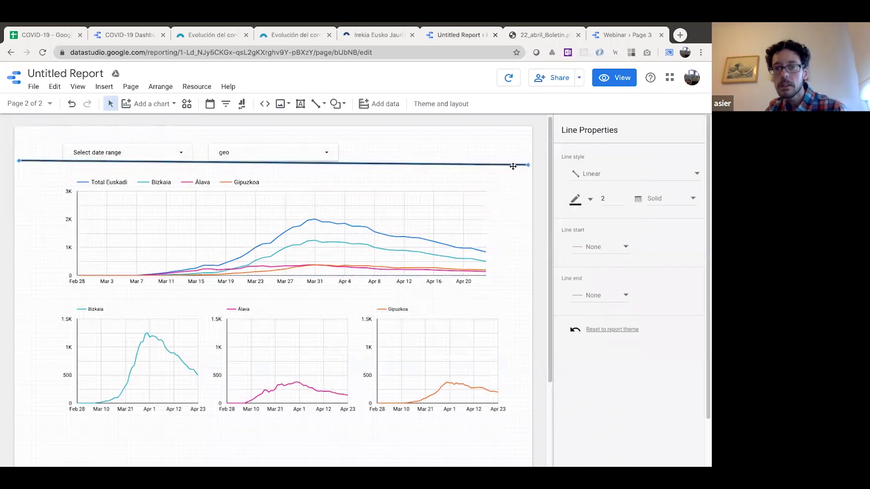
pyautogui.rightClick(512, 164)
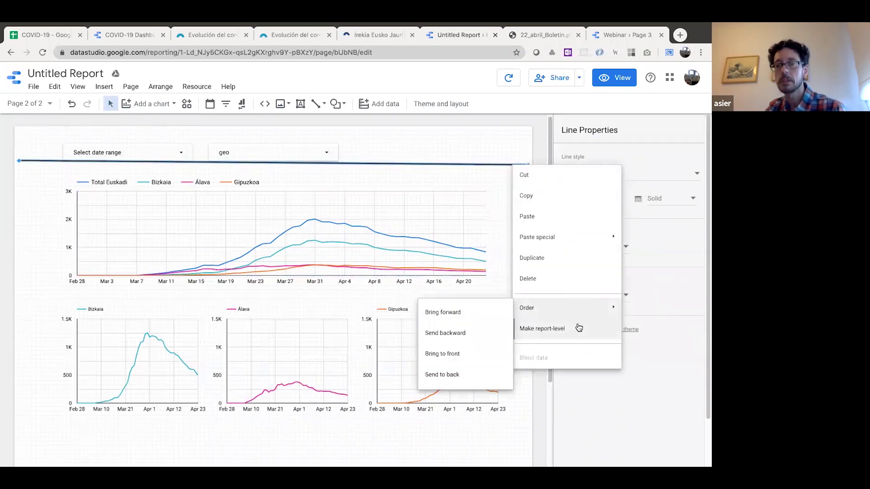
pyautogui.press('Escape')
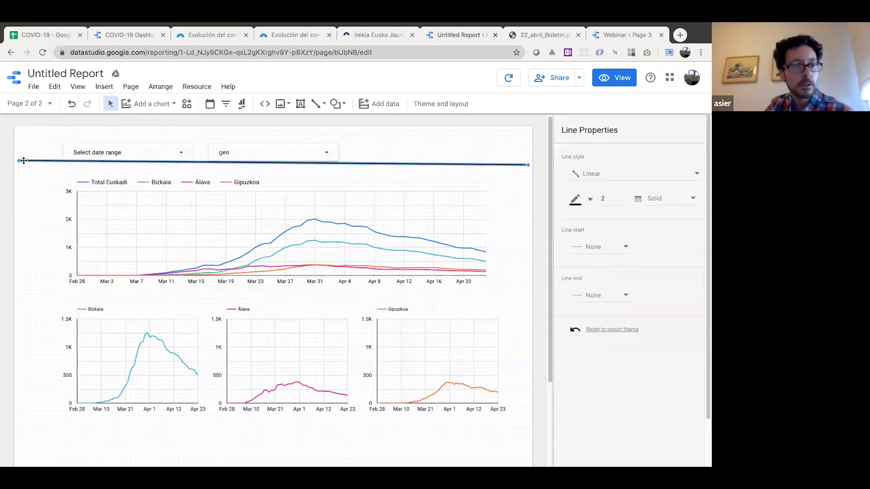
pyautogui.moveTo(20, 164); pyautogui.dragTo(21, 167)
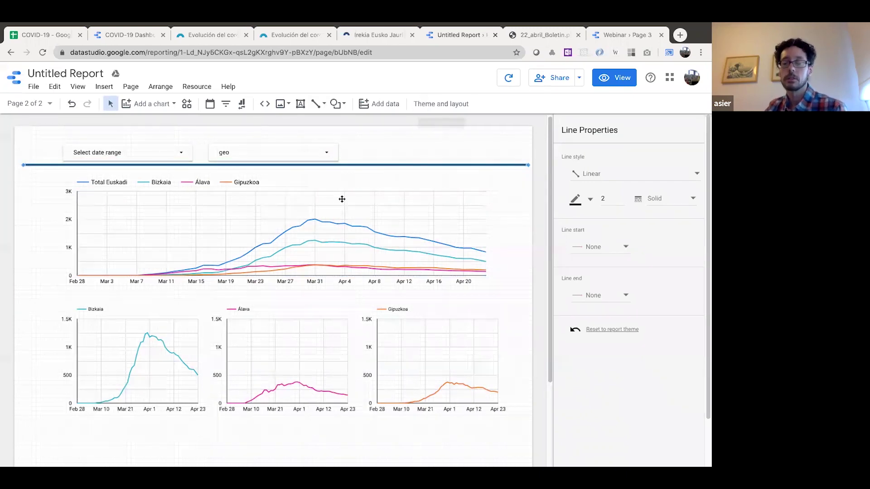
# - View Page 1 to check the report-level line there, and add a new third page to the report
pyautogui.click(39, 103)
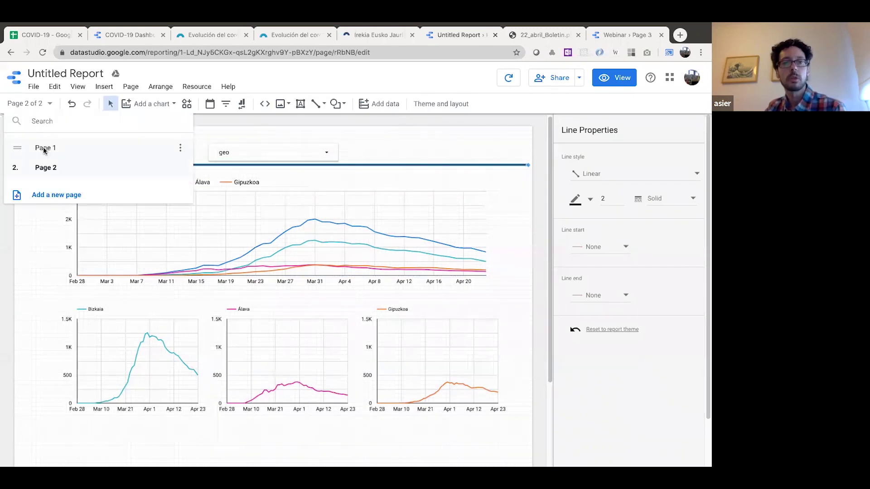
pyautogui.click(44, 148)
pyautogui.click(528, 128)
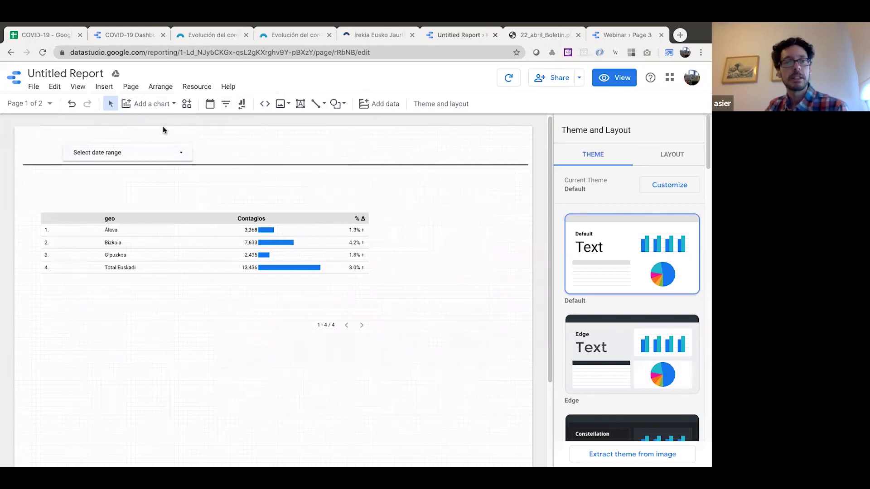
pyautogui.click(48, 104)
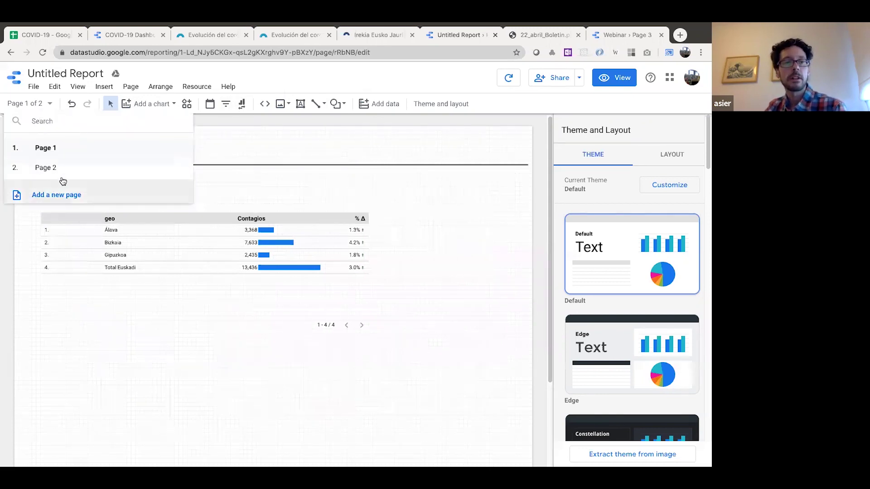
pyautogui.click(62, 194)
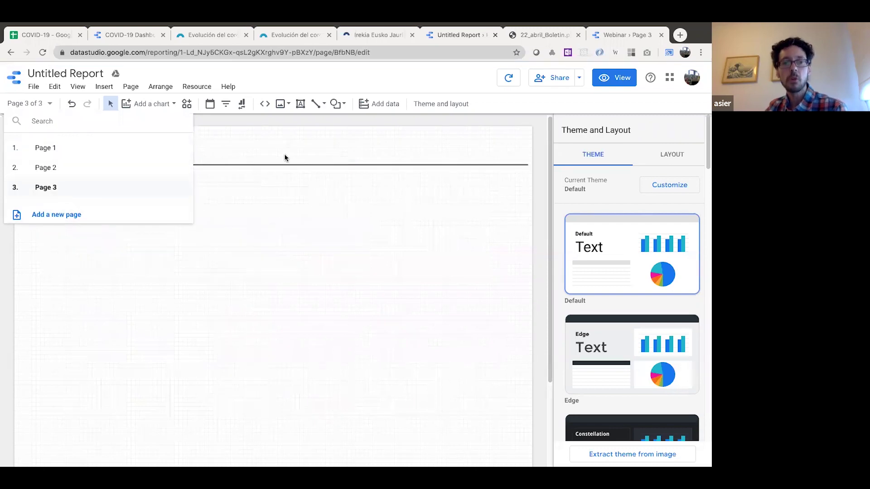
pyautogui.click(538, 156)
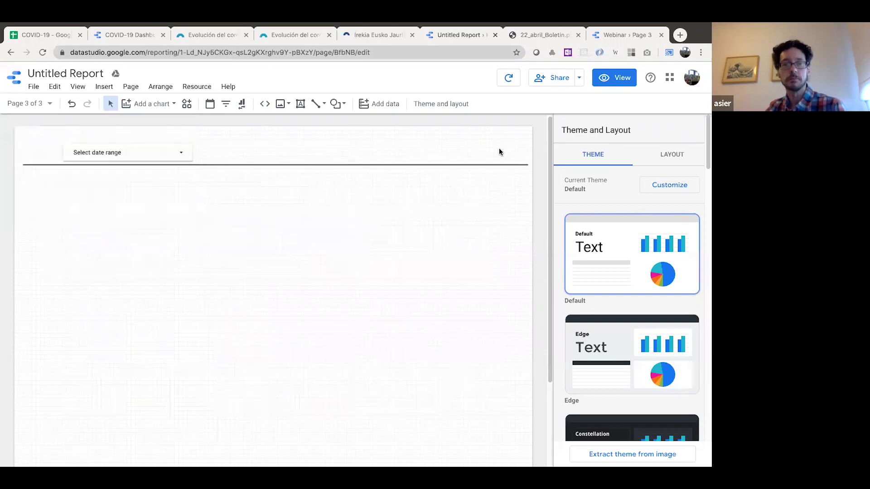
# - Add a scorecard below the line on the new page, under the date range control, and widen it to roughly the control's width
pyautogui.click(137, 104)
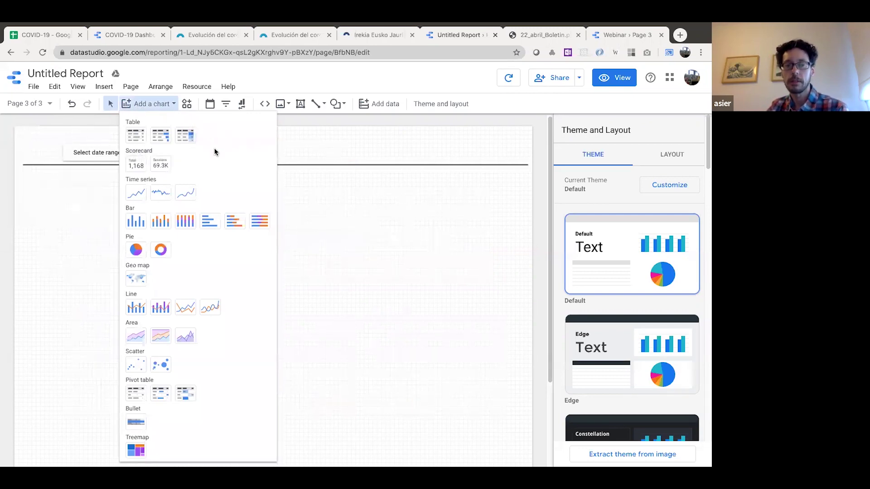
pyautogui.click(136, 164)
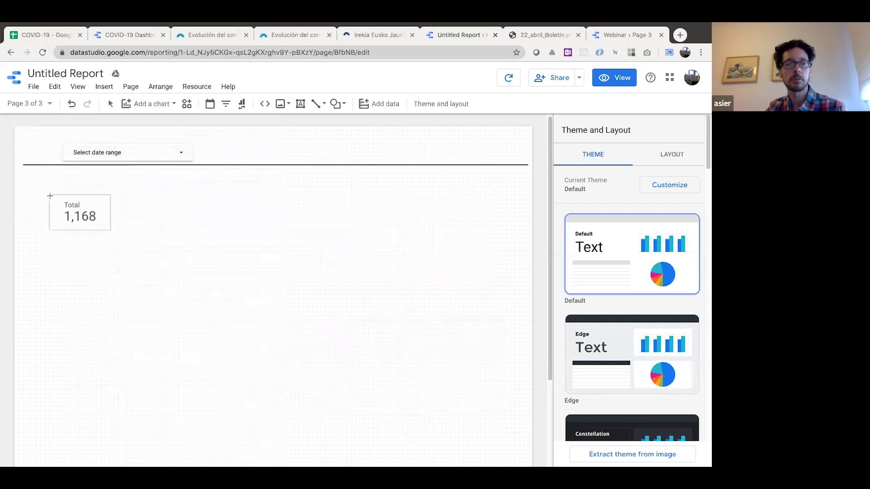
pyautogui.click(125, 222)
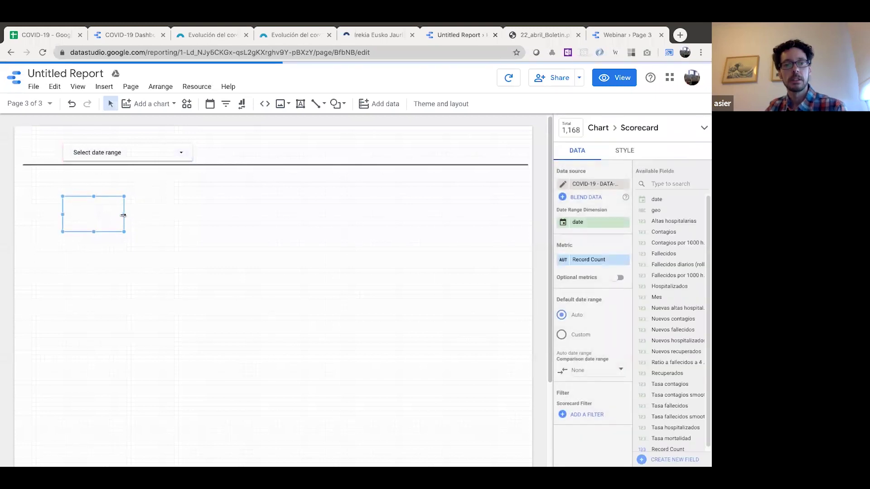
pyautogui.moveTo(124, 214); pyautogui.dragTo(202, 214)
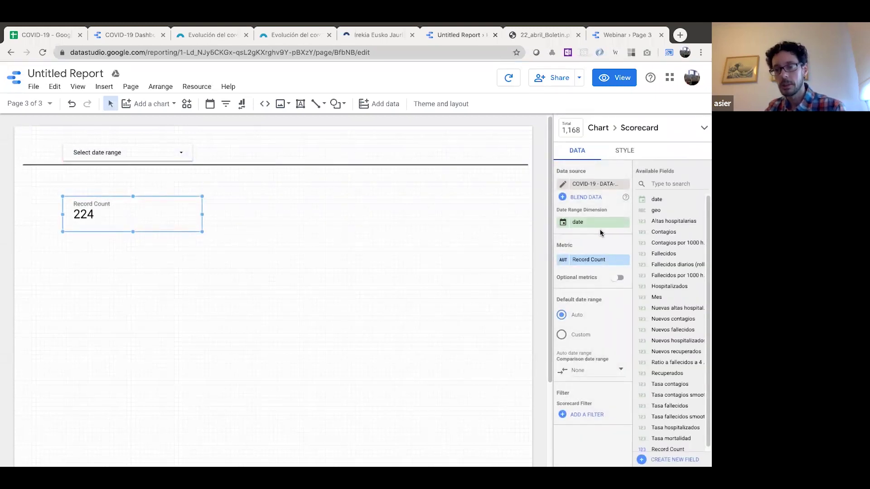
# - Set the scorecard's metric to Nuevos contagios
pyautogui.click(607, 259)
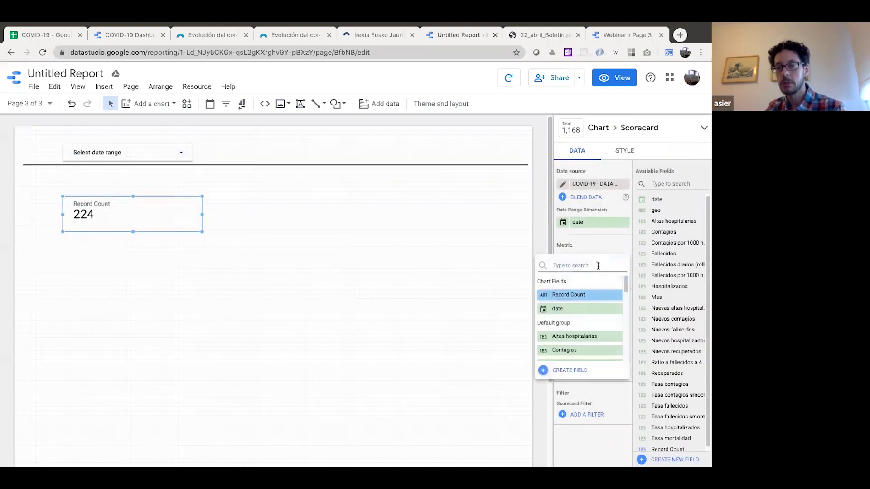
pyautogui.write('T')
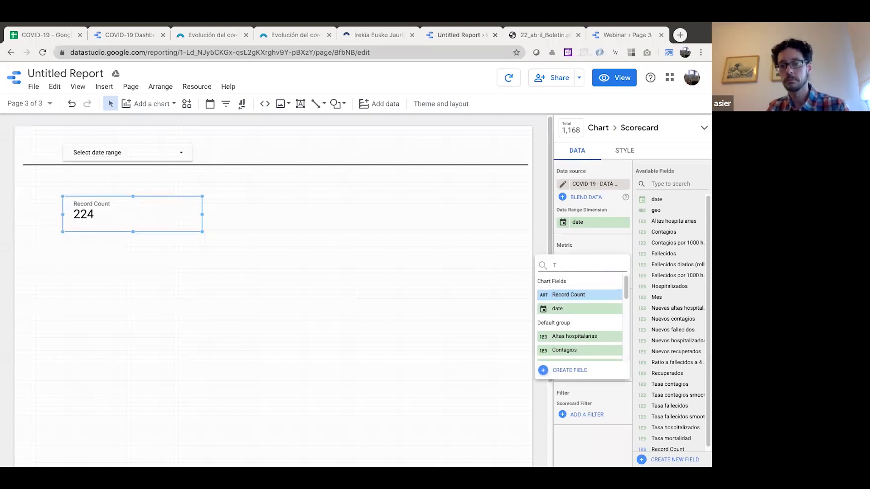
pyautogui.press('BackSpace')
pyautogui.write('F')
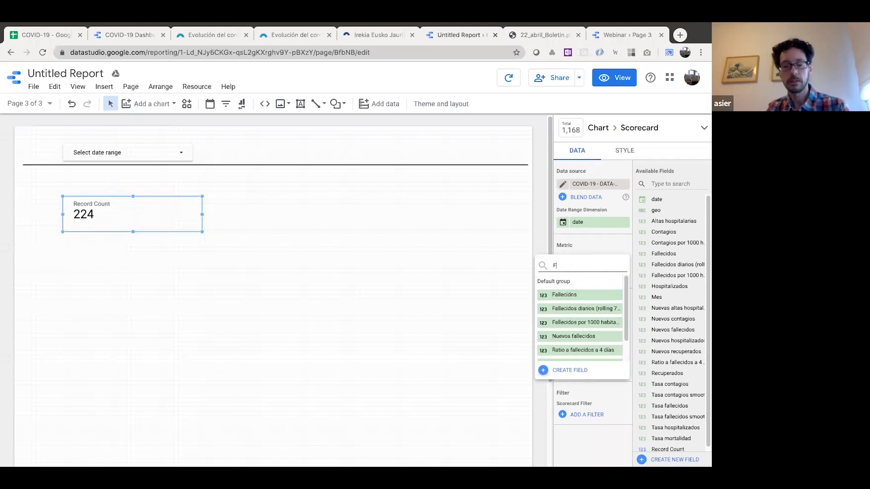
pyautogui.press('BackSpace')
pyautogui.write('Nuevos')
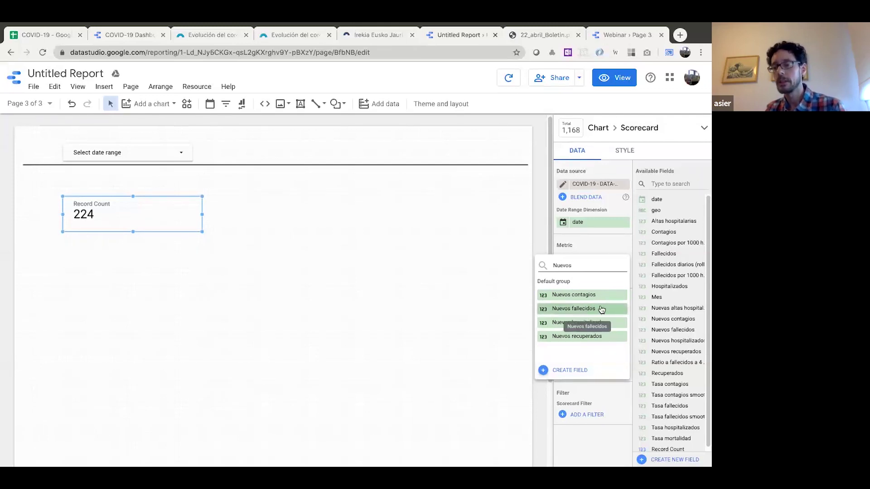
pyautogui.click(592, 295)
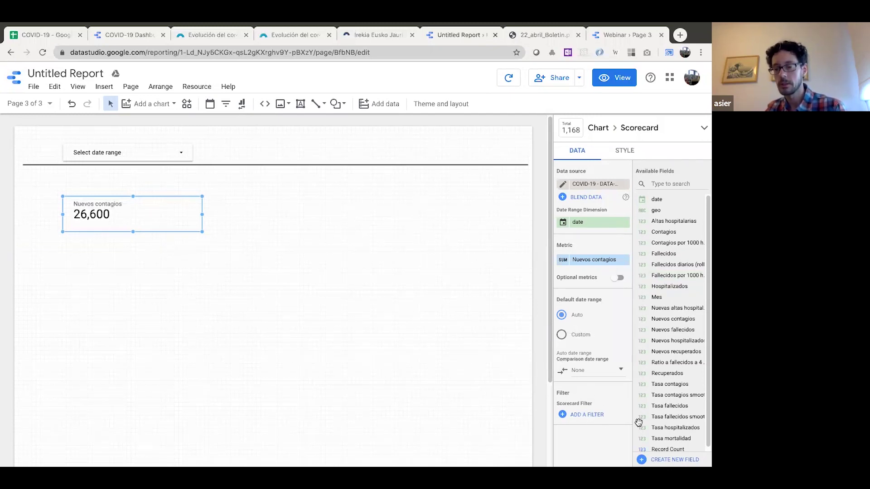
# - Create and apply a scorecard filter named CAPV that includes only records where geo is equal to Total Euskadi
pyautogui.click(588, 415)
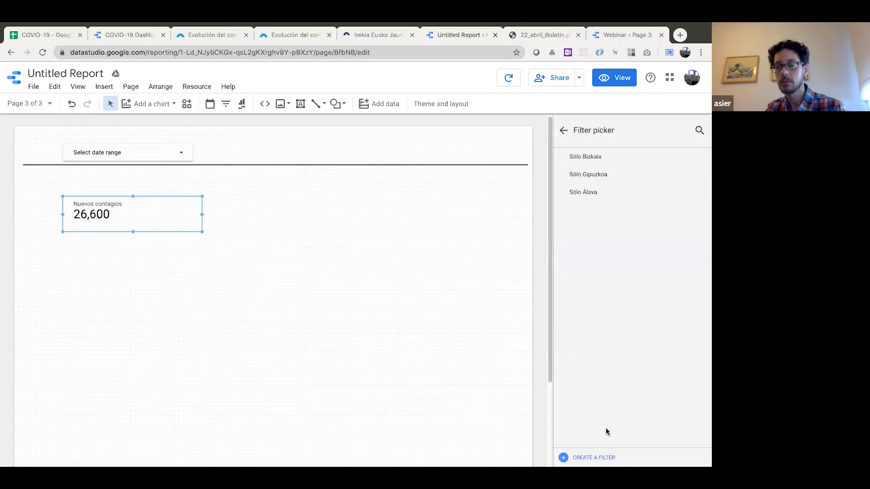
pyautogui.click(593, 457)
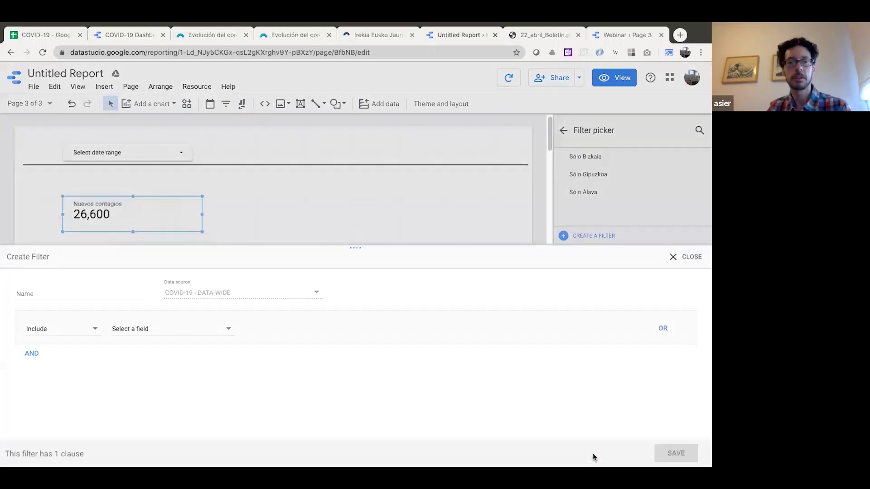
pyautogui.click(60, 293)
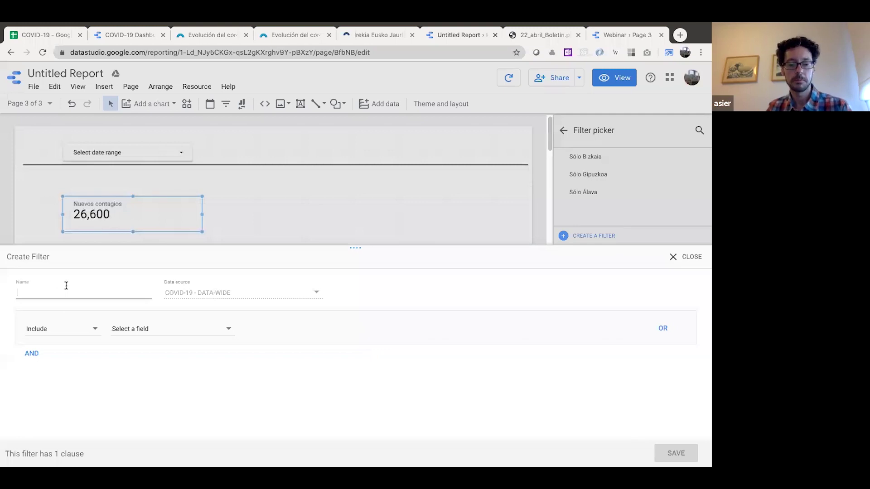
pyautogui.write('CAPV')
pyautogui.click(159, 336)
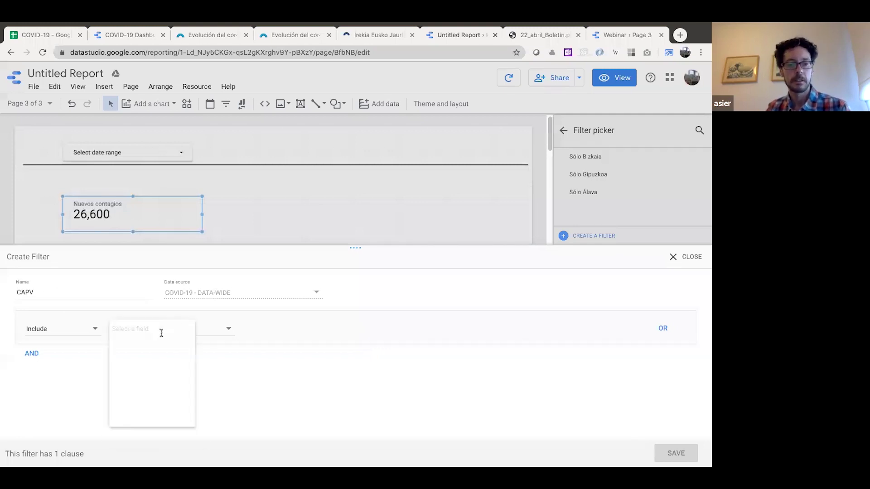
pyautogui.click(171, 348)
pyautogui.click(282, 335)
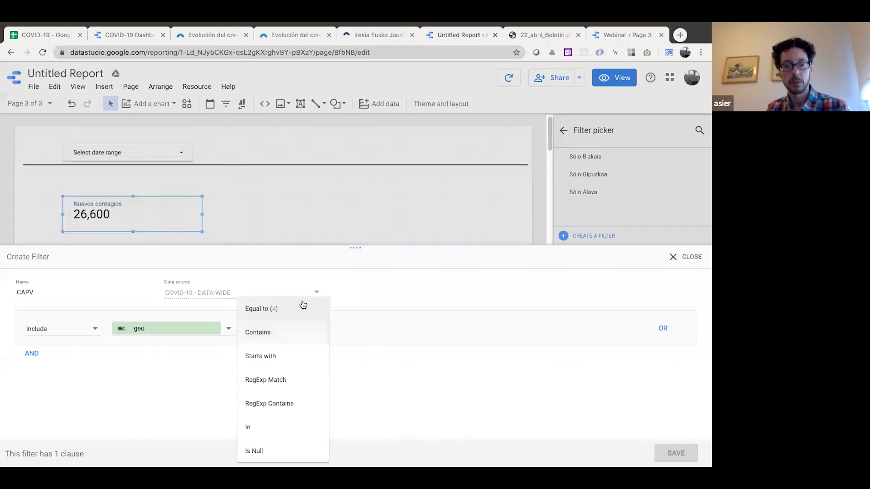
pyautogui.click(306, 307)
pyautogui.write('Total Euskadi')
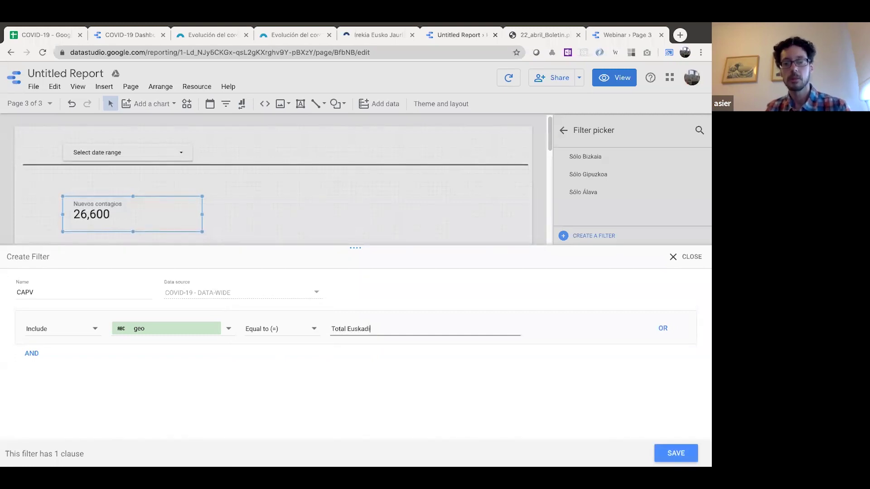
pyautogui.click(675, 453)
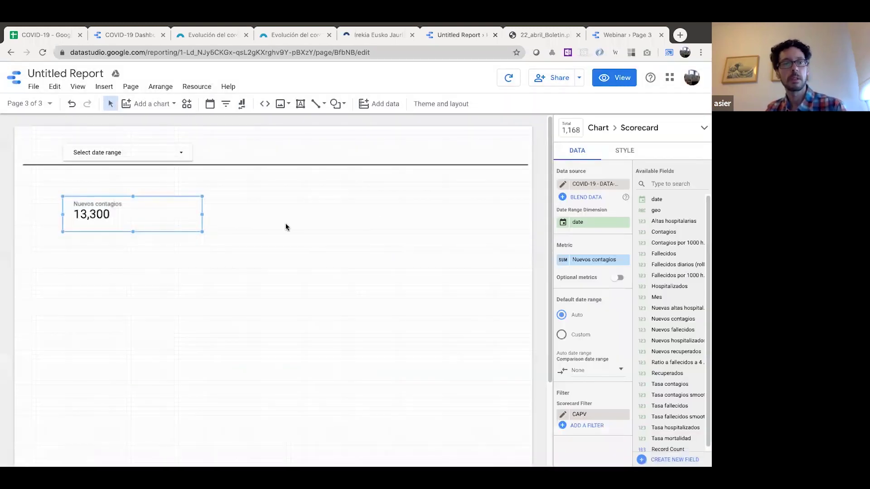
# - Move the Nuevos contagios scorecard slightly up so it sits closer to the horizontal line
pyautogui.click(206, 229)
pyautogui.click(163, 214)
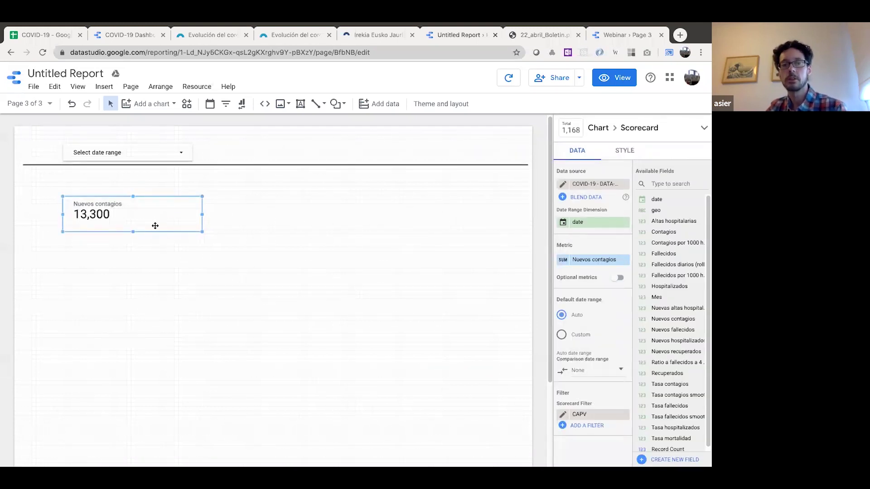
pyautogui.moveTo(151, 208); pyautogui.dragTo(152, 198)
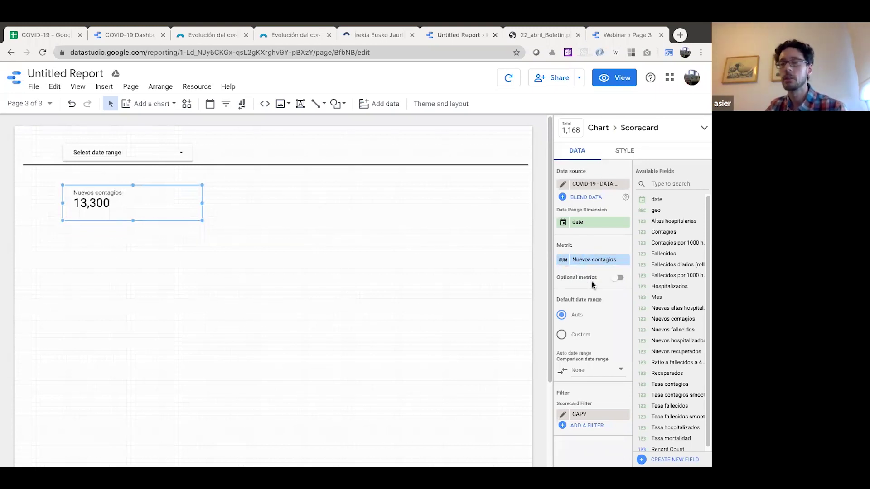
# - Rename the scorecard's Nuevos contagios metric as Contagios acumulados, keeping the Sum aggregation
pyautogui.click(583, 259)
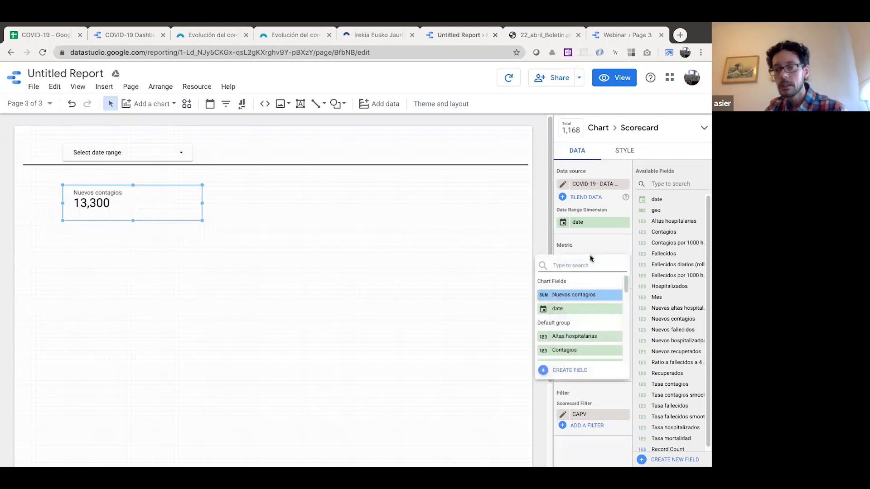
pyautogui.click(586, 250)
pyautogui.click(564, 260)
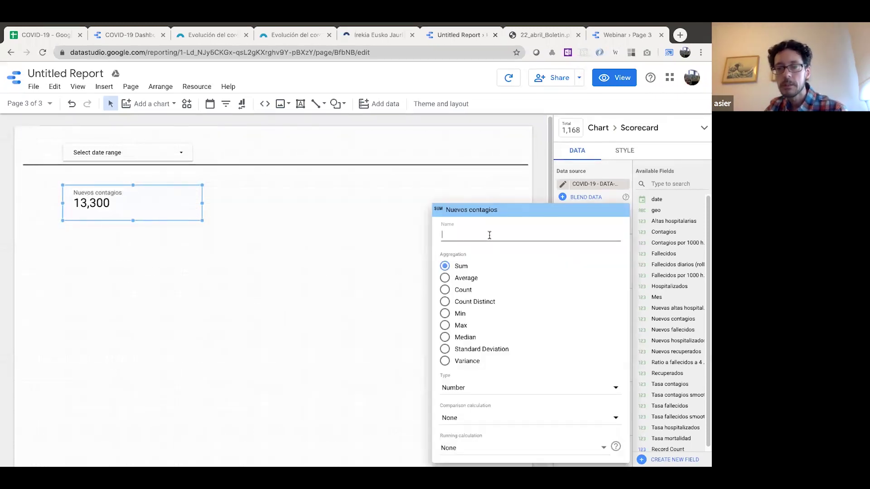
pyautogui.write('Conta')
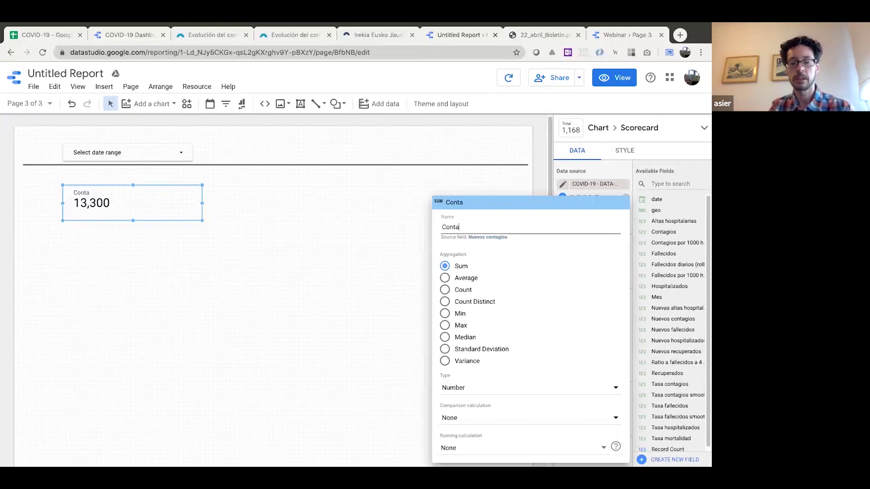
pyautogui.write('gios acumulados')
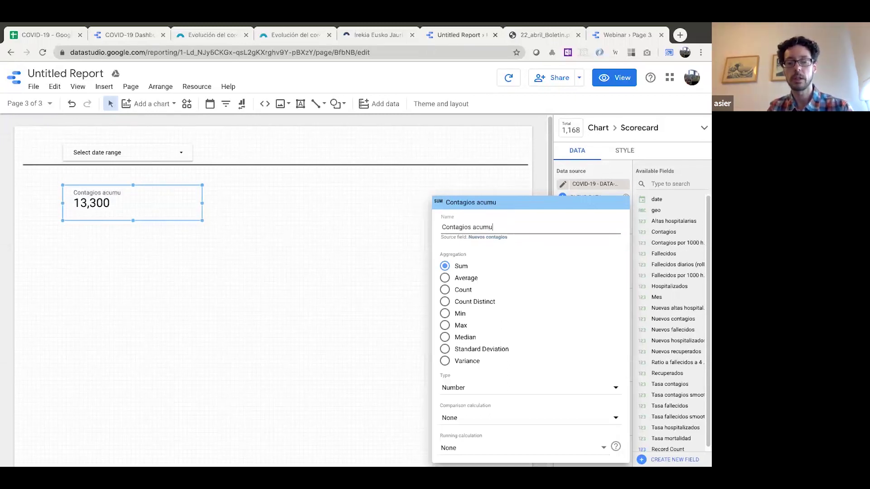
pyautogui.click(285, 288)
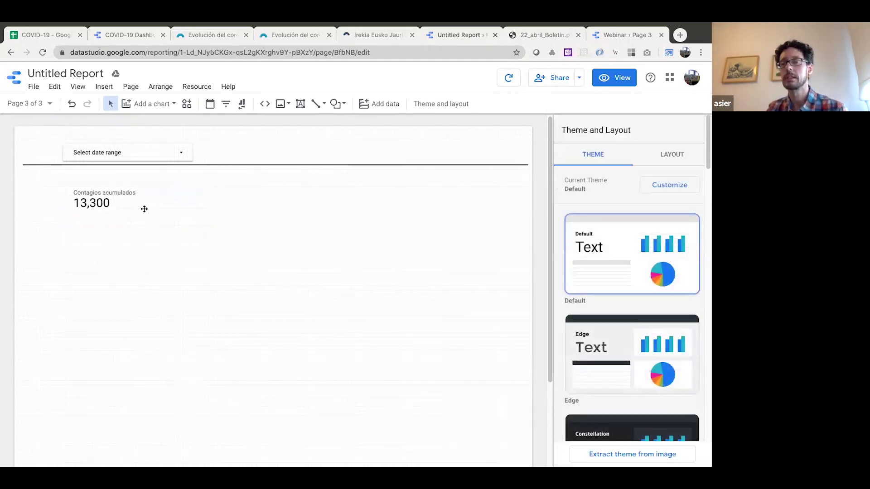
pyautogui.click(130, 201)
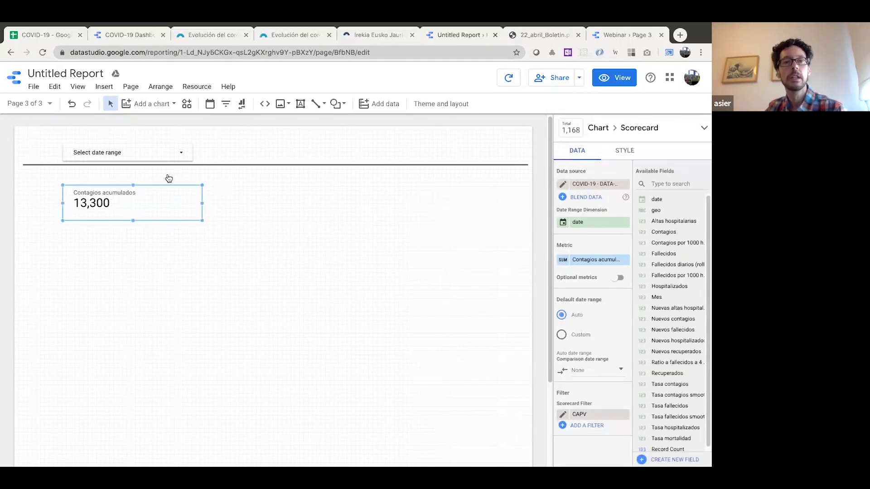
# - Add a Timeplot community visualization from the partner gallery below the scorecard on page 3
pyautogui.click(162, 105)
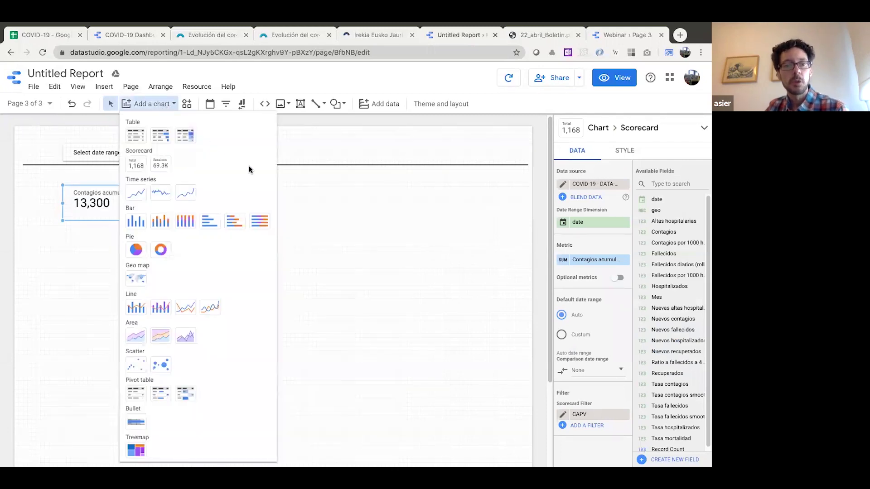
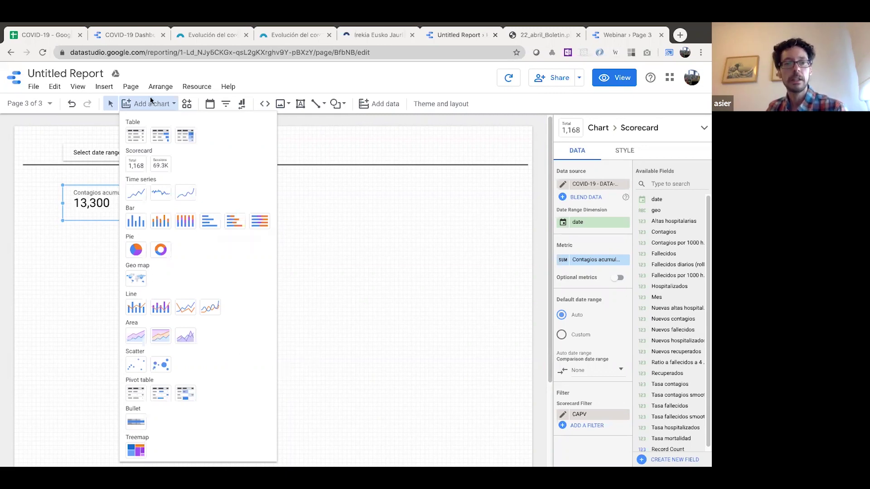
pyautogui.click(189, 108)
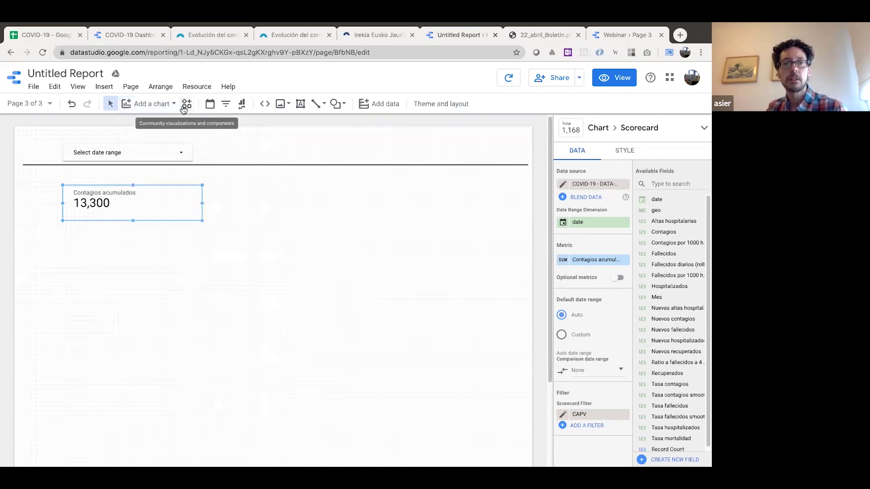
pyautogui.click(190, 107)
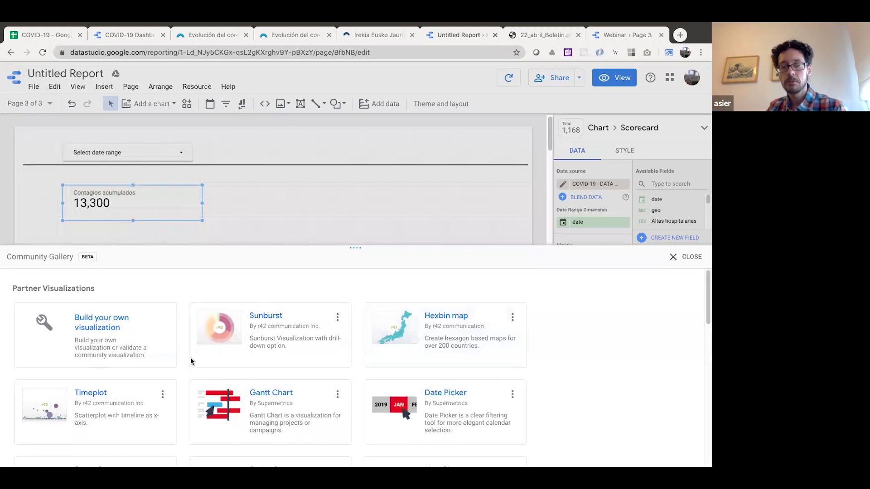
pyautogui.scroll(-1, 309, 368)
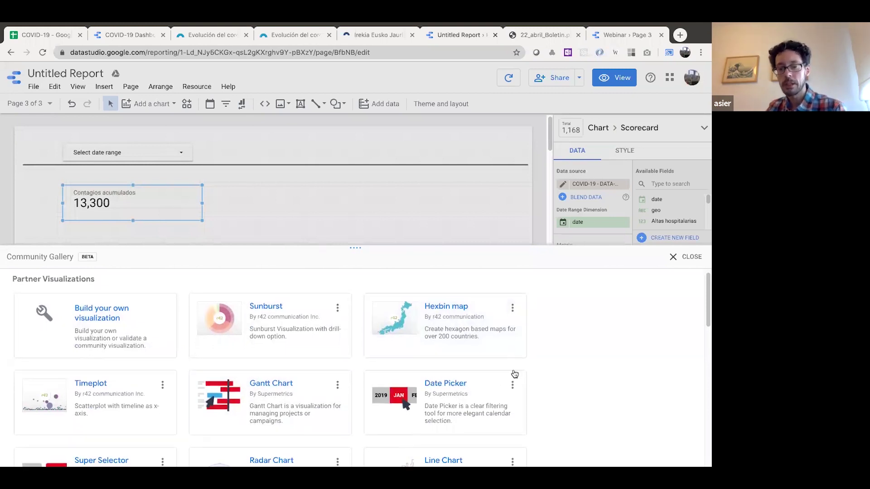
pyautogui.scroll(-3, 514, 374)
pyautogui.scroll(1, 431, 400)
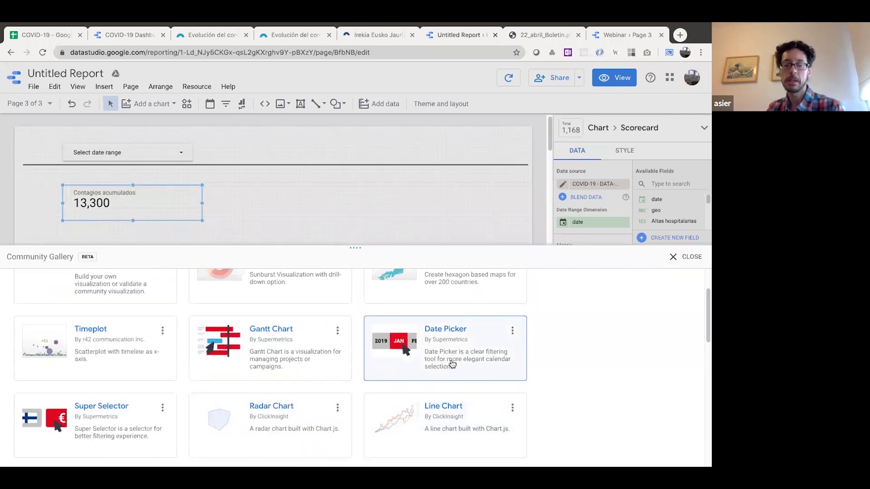
pyautogui.click(58, 345)
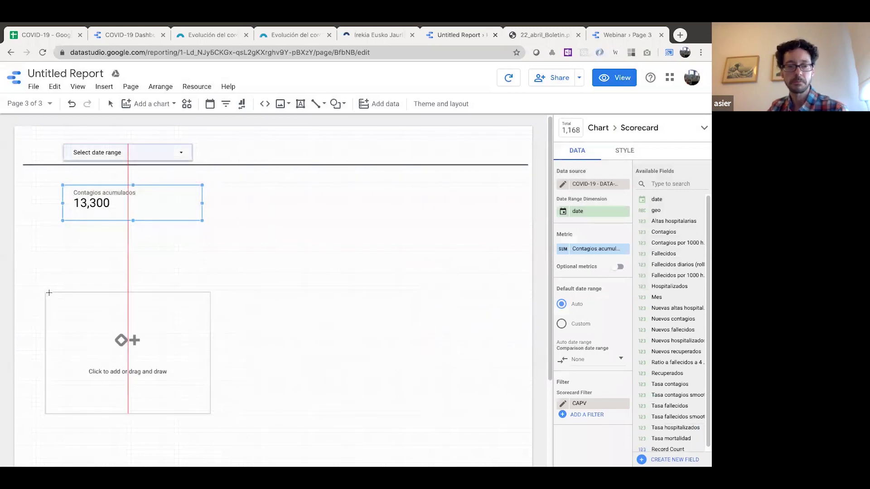
pyautogui.click(61, 260)
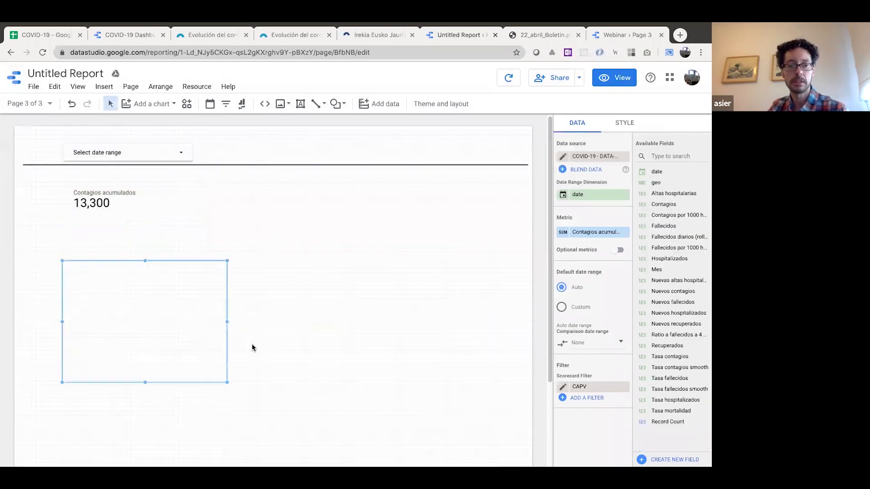
# - Enlarge the Timeplot to nearly the full page width and extend its height up to just below the scorecard
pyautogui.moveTo(227, 323); pyautogui.dragTo(493, 322)
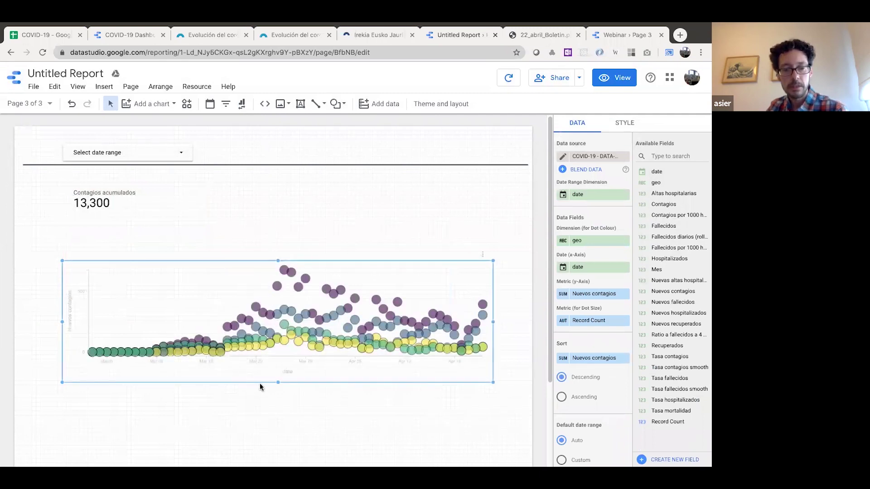
pyautogui.moveTo(278, 382); pyautogui.dragTo(278, 413)
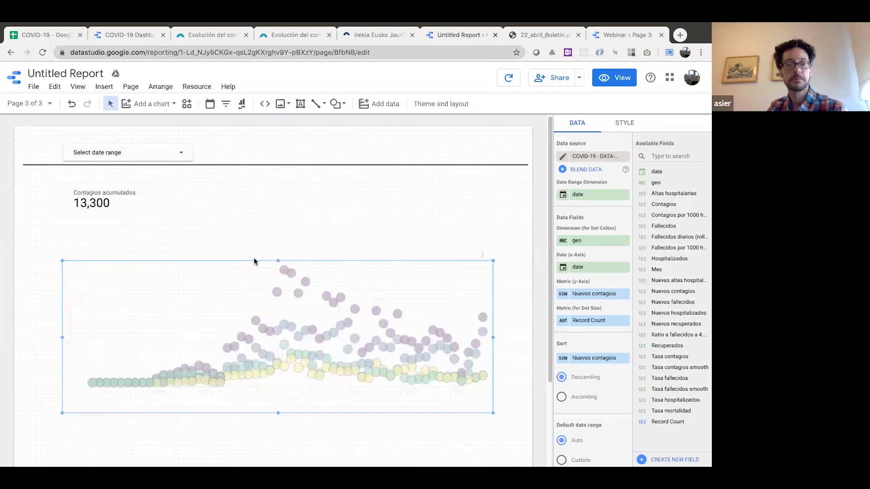
pyautogui.moveTo(277, 258); pyautogui.dragTo(273, 222)
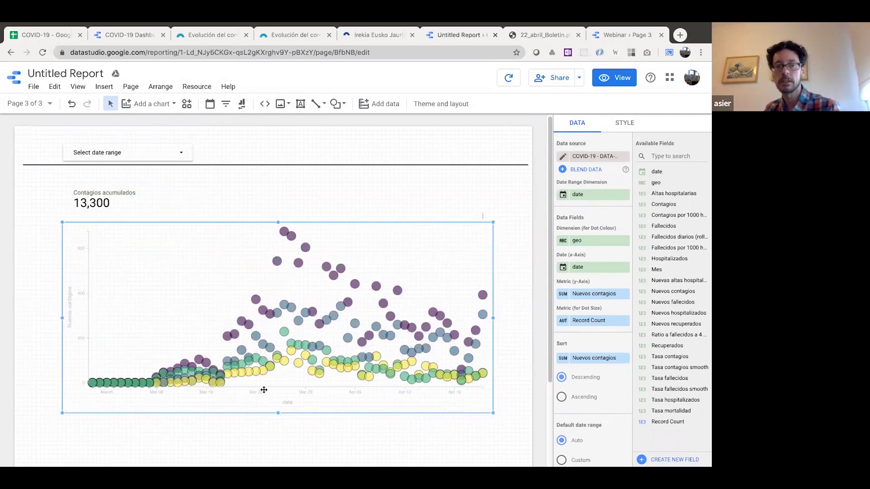
# - Set the Timeplot's dot-size metric to Contagios and make the chart slightly taller and wider
pyautogui.scroll(-3, 604, 410)
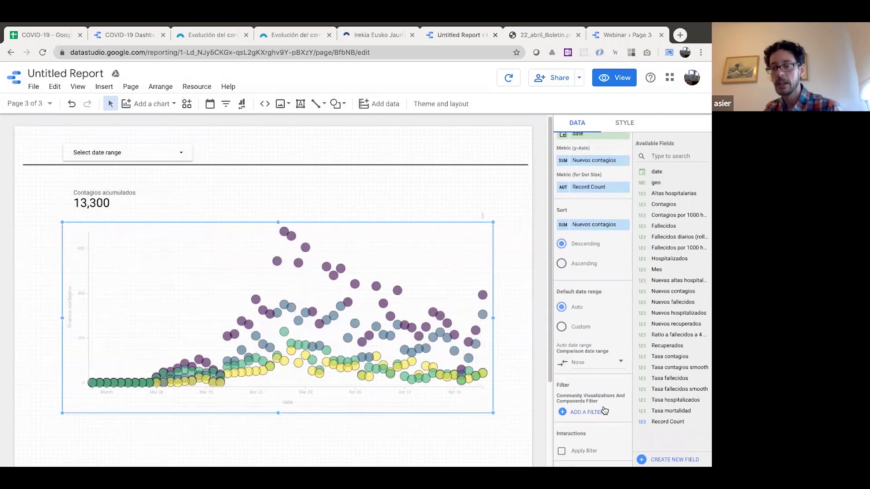
pyautogui.scroll(-3, 607, 415)
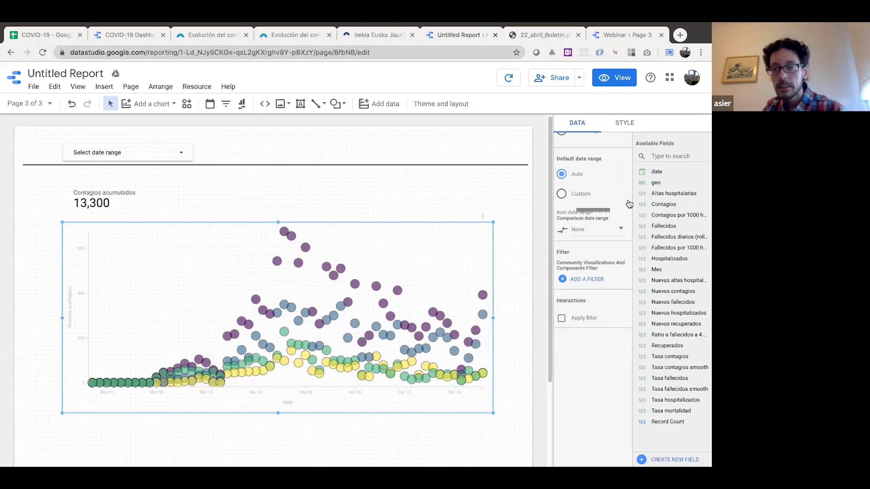
pyautogui.scroll(3, 589, 288)
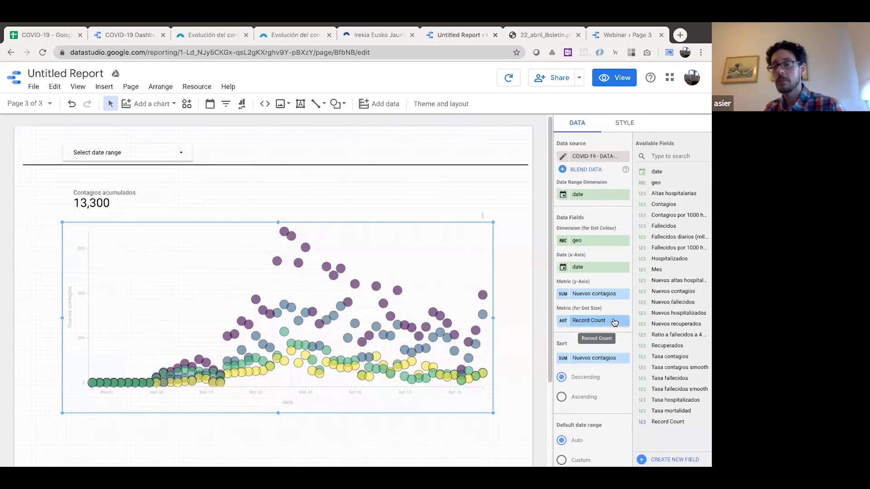
pyautogui.click(596, 321)
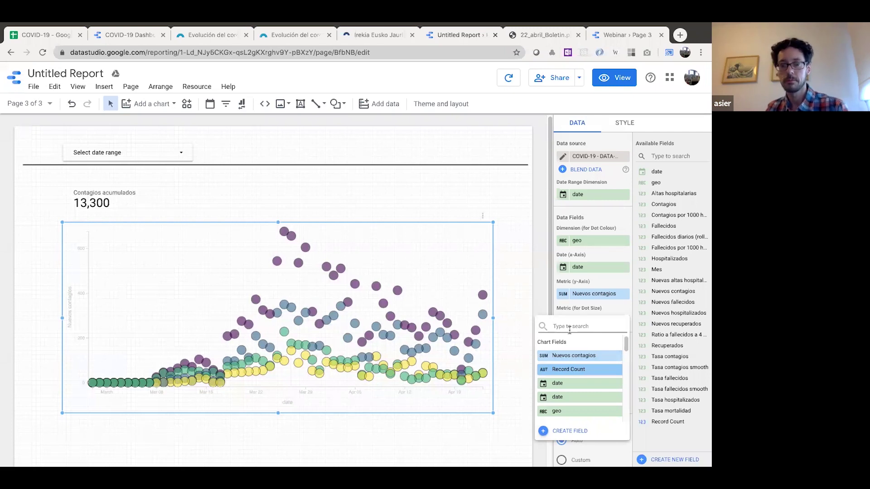
pyautogui.write('conta')
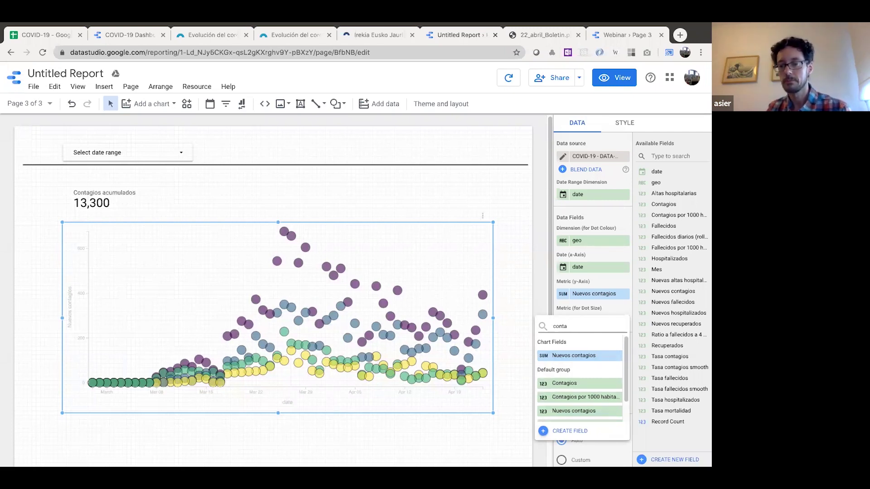
pyautogui.click(577, 383)
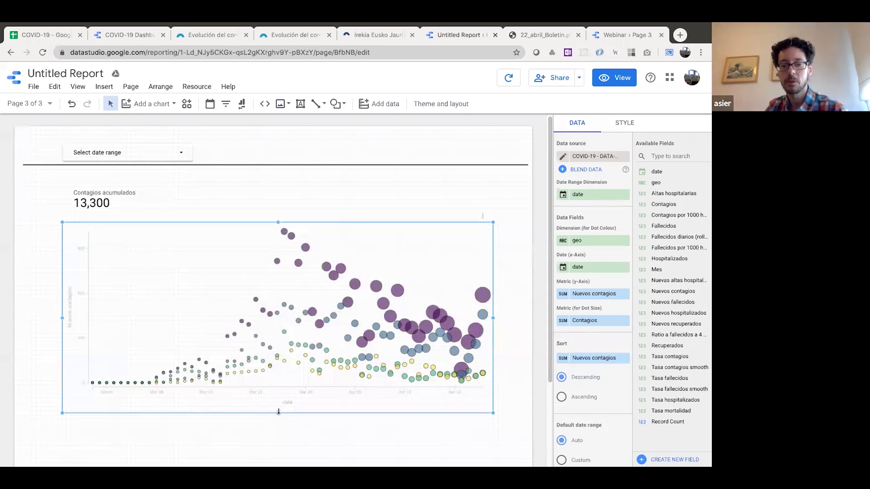
pyautogui.moveTo(279, 412); pyautogui.dragTo(278, 440)
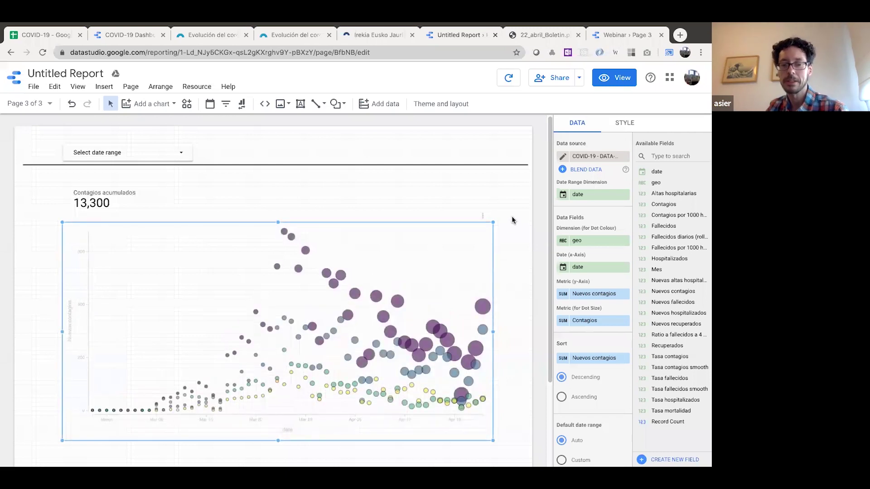
pyautogui.moveTo(493, 221); pyautogui.dragTo(497, 210)
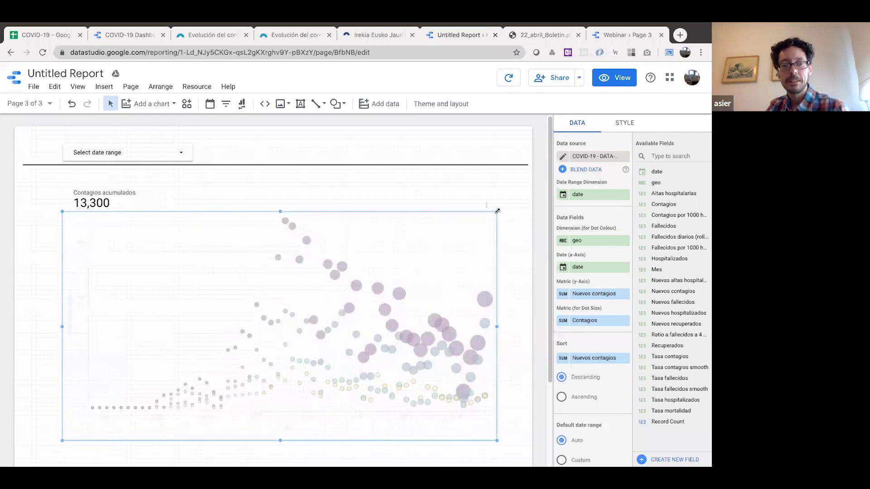
# - Preview the report in view mode, look through pages 2 and 1, and return to page 3
pyautogui.click(614, 82)
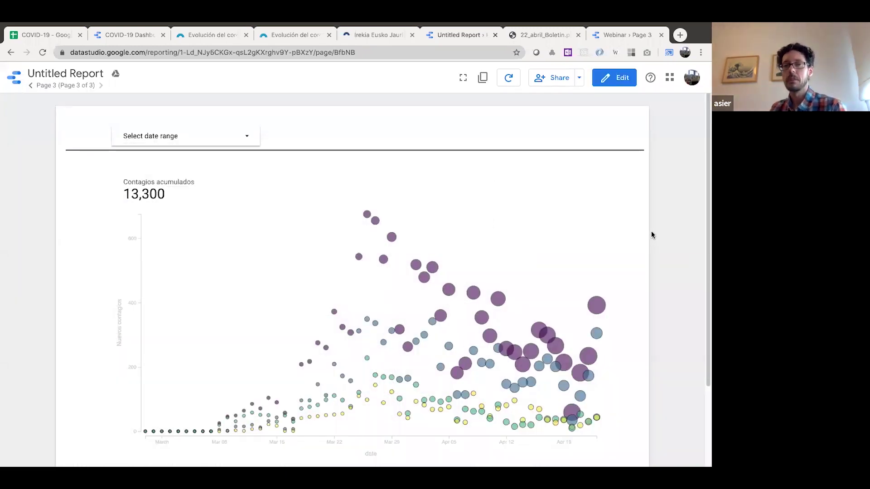
pyautogui.click(30, 87)
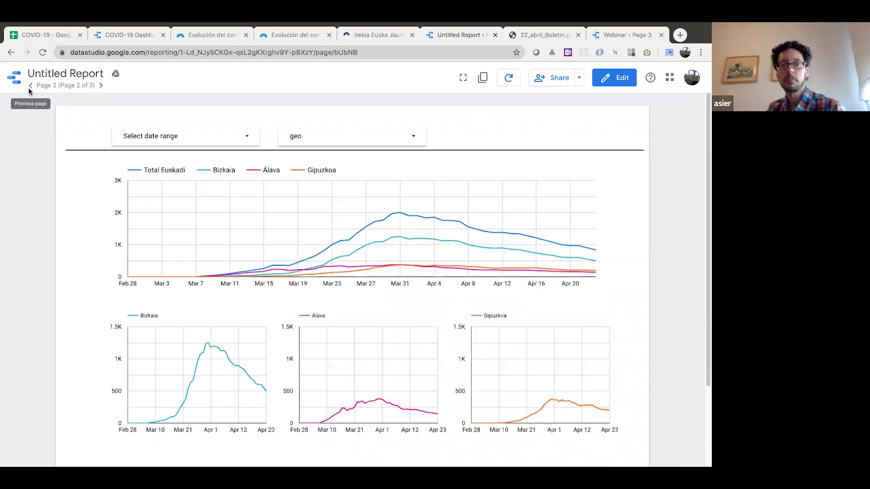
pyautogui.click(29, 87)
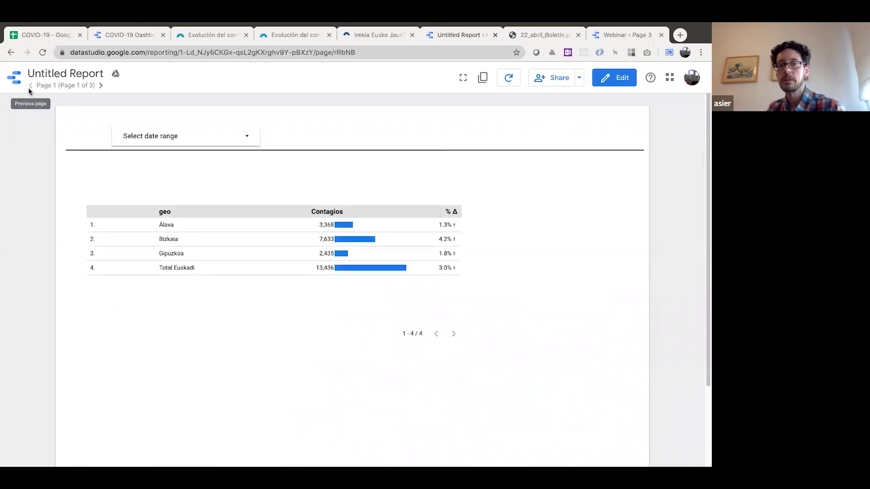
pyautogui.click(100, 85)
pyautogui.click(100, 85)
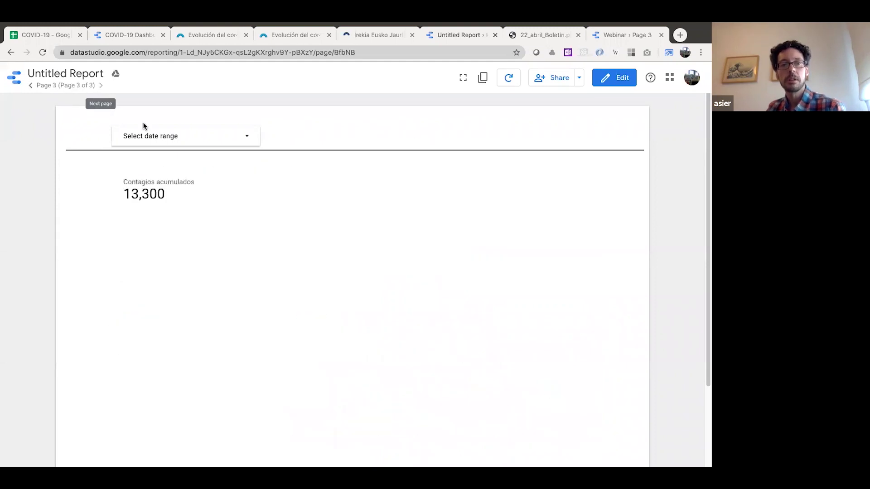
# - Apply a Last 7 days date range to page 3, leaving today excluded
pyautogui.click(248, 137)
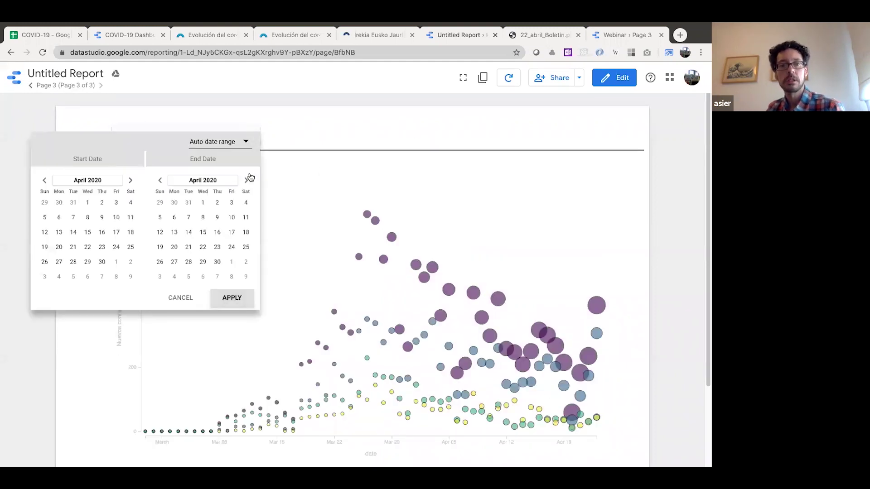
pyautogui.click(245, 142)
pyautogui.scroll(10, 245, 149)
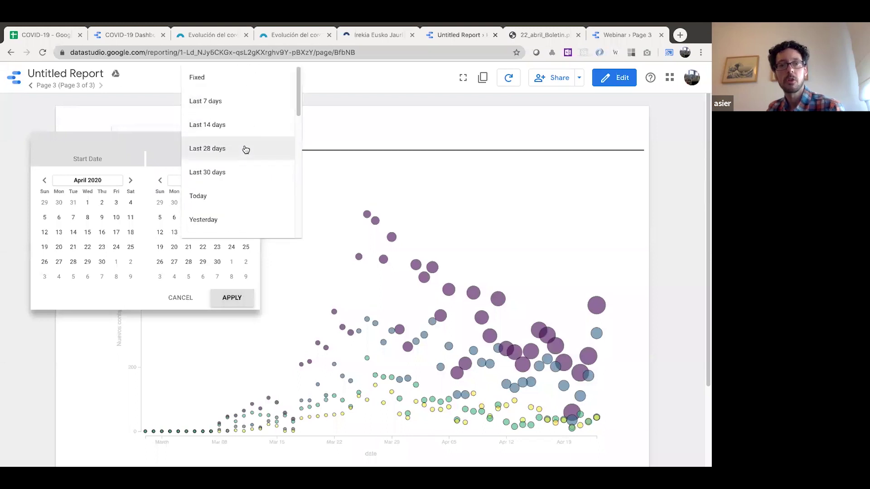
pyautogui.click(237, 102)
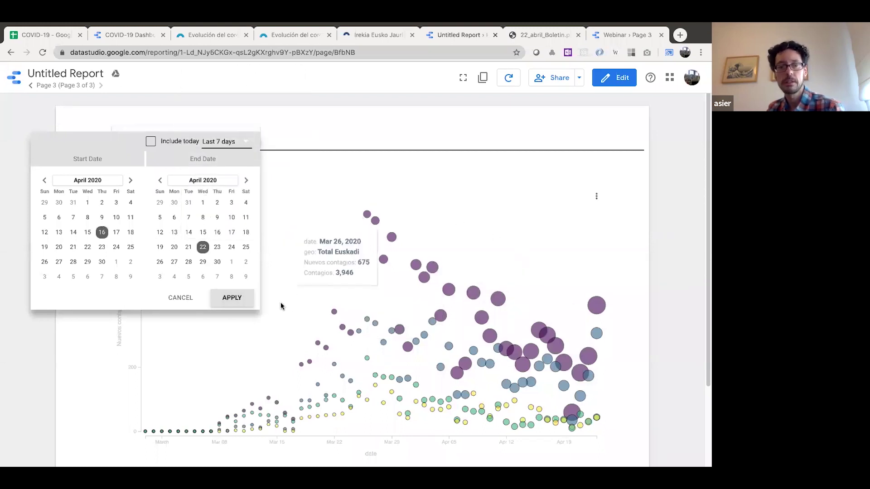
pyautogui.click(232, 298)
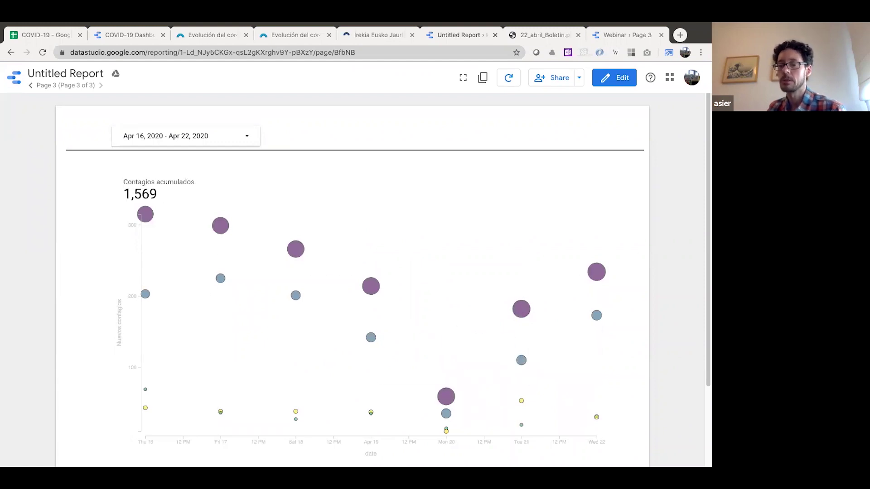
# - Return the report to edit mode, switch to COVID-19 Dashboard para CAPV and open its Experimental 2 page
pyautogui.moveTo(589, 284)
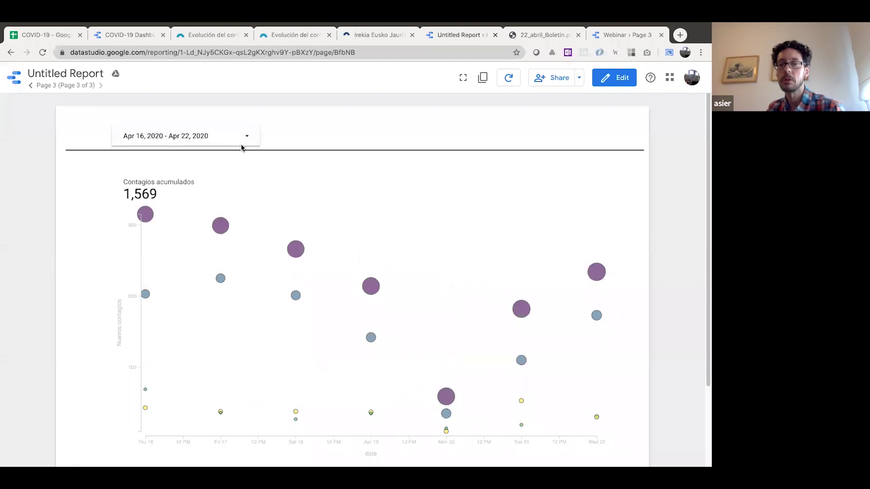
pyautogui.click(613, 82)
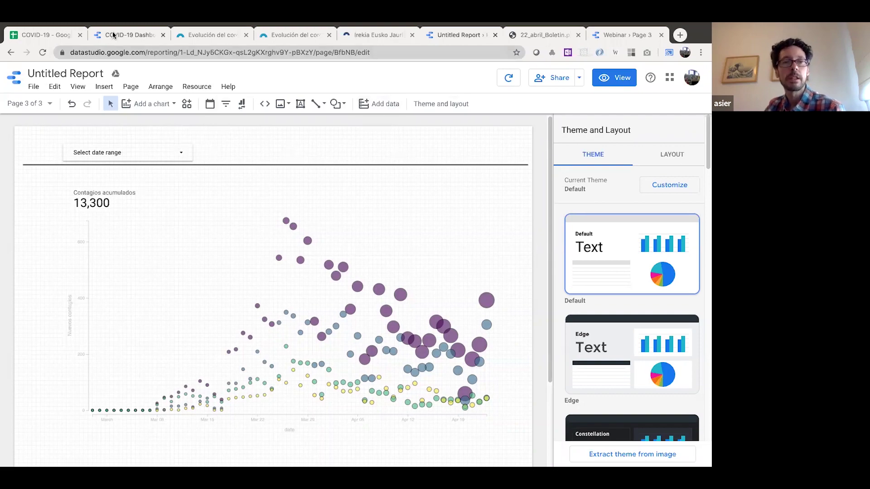
pyautogui.click(131, 35)
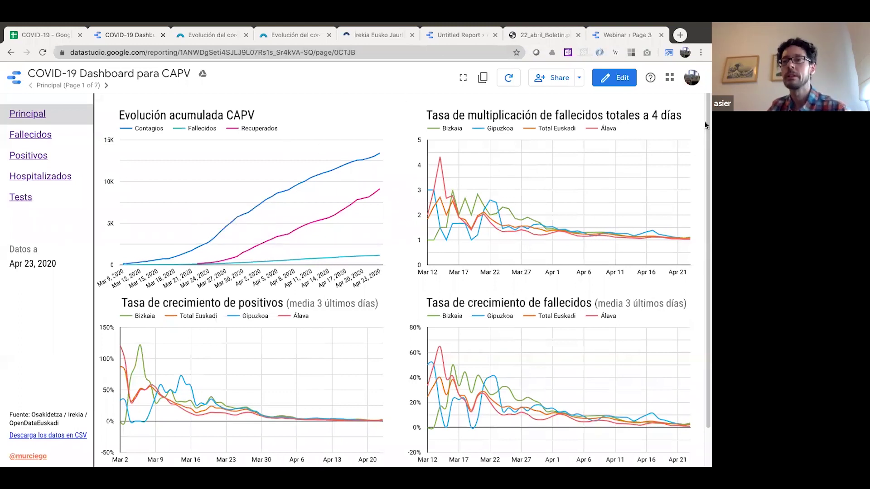
pyautogui.click(617, 81)
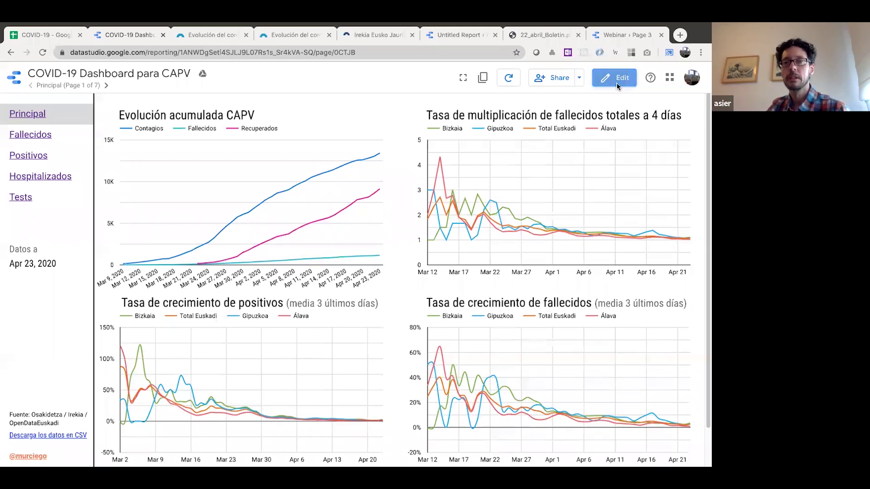
pyautogui.click(111, 86)
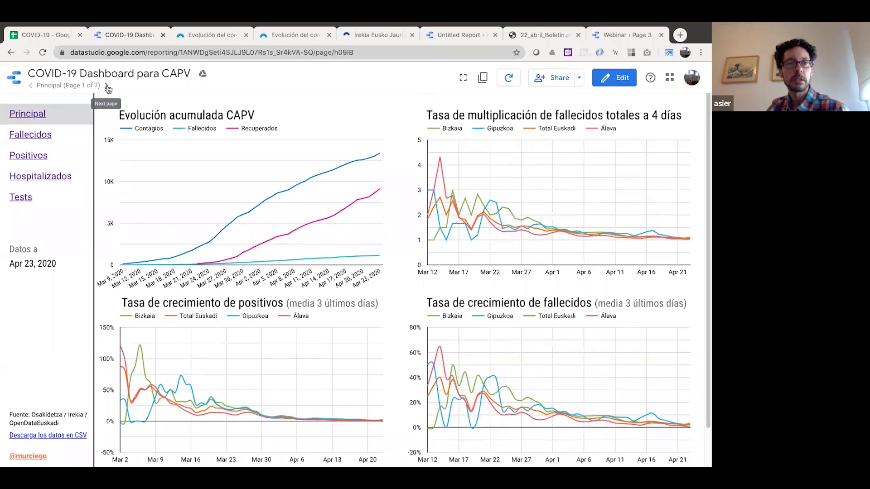
pyautogui.click(82, 86)
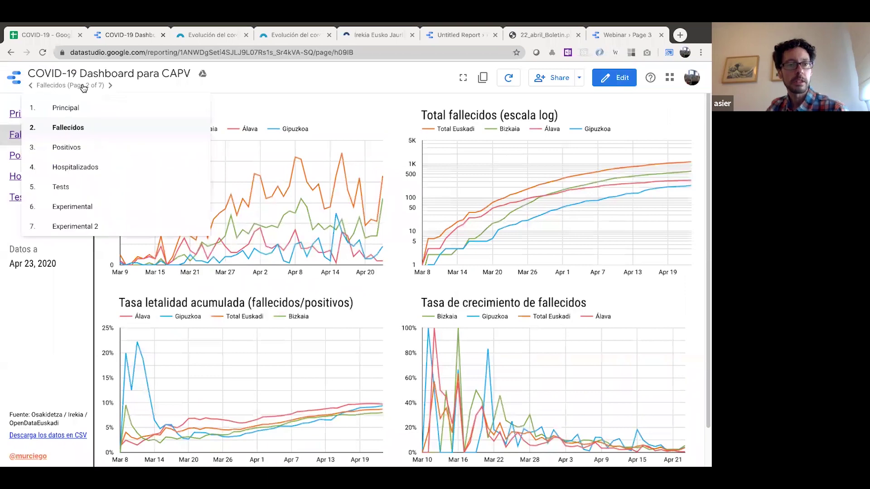
pyautogui.click(77, 226)
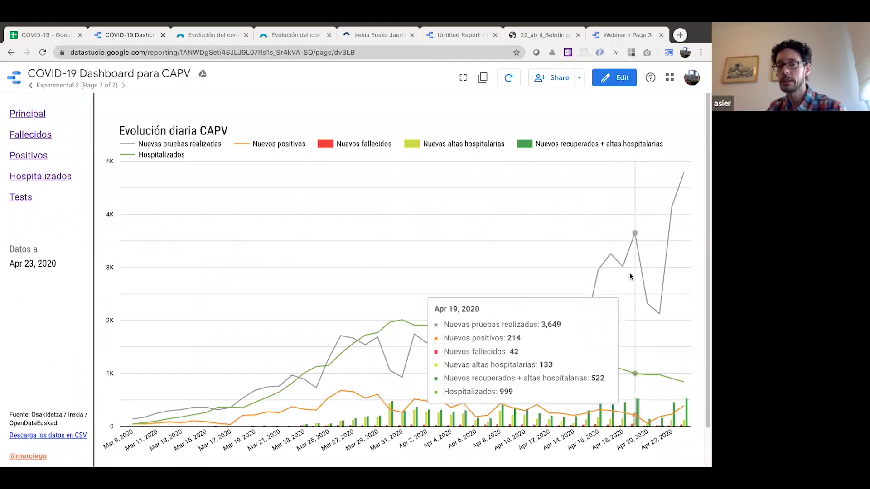
# - Put the dashboard in edit mode and open the list of its added data sources
pyautogui.click(625, 86)
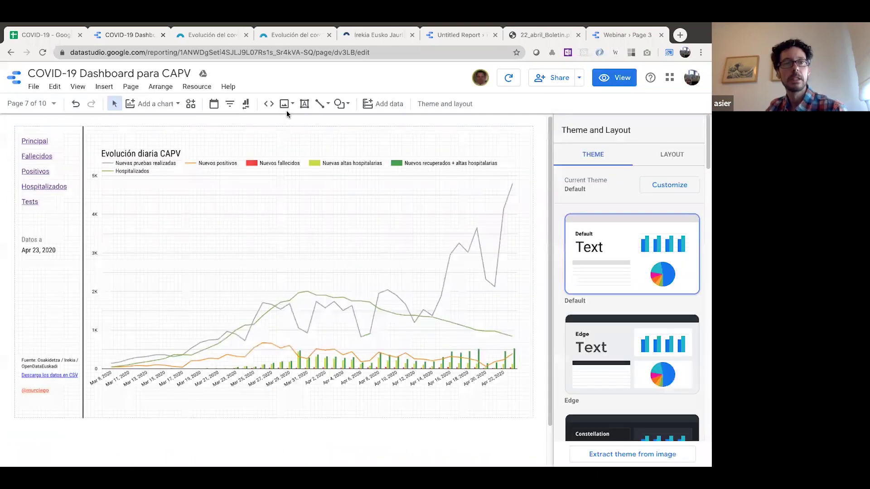
pyautogui.click(209, 87)
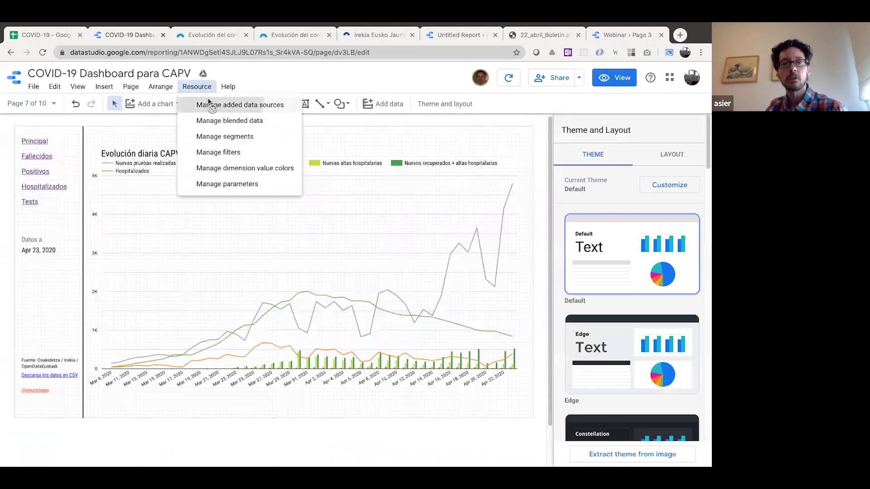
pyautogui.click(209, 104)
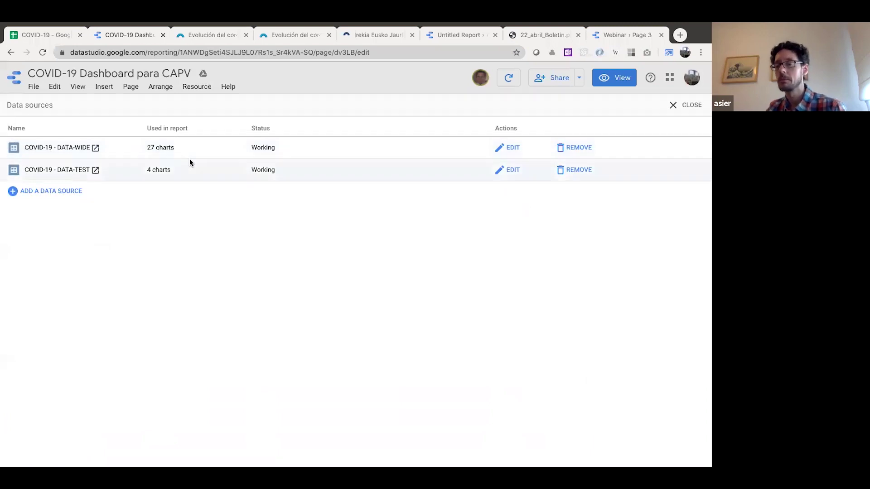
# - Switch to the COVID-19 spreadsheet and examine the column headers of the DATA-TEST sheet
pyautogui.click(47, 35)
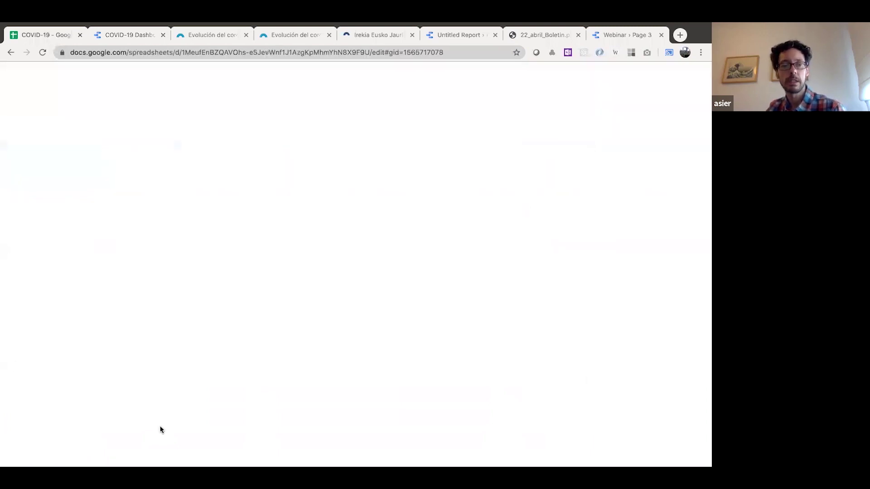
pyautogui.click(149, 457)
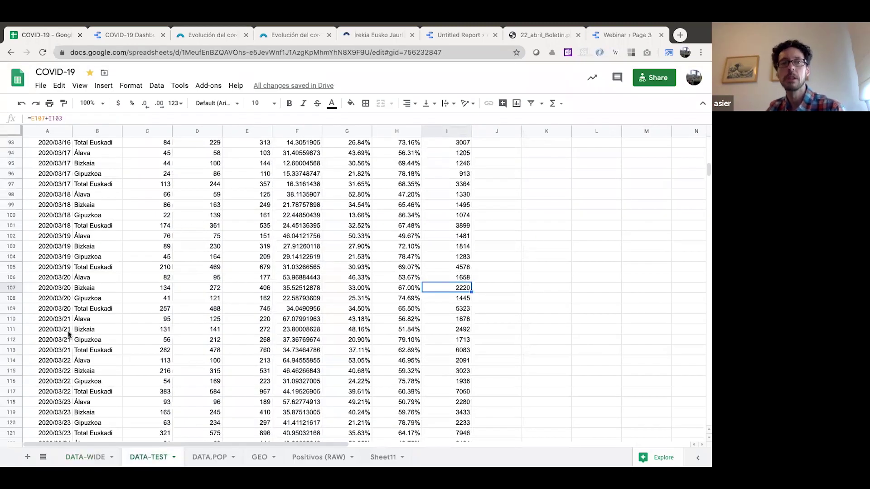
pyautogui.scroll(5, 65, 308)
pyautogui.scroll(15, 64, 277)
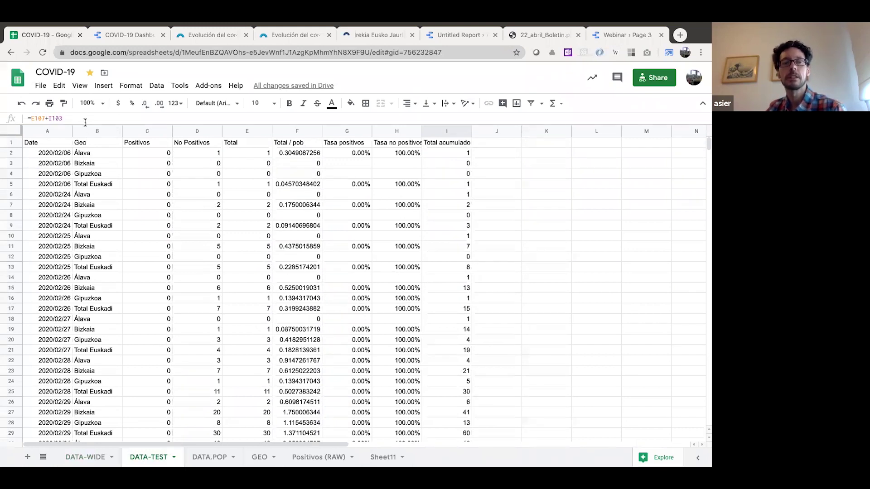
# - Go back to the dashboard, close the data source list and inspect the data setup of the Evolución diaria CAPV chart
pyautogui.click(124, 34)
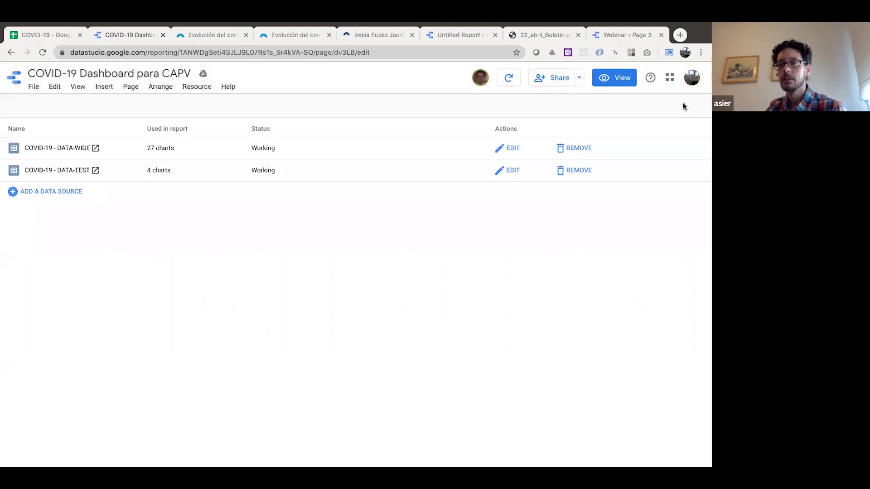
pyautogui.click(684, 105)
pyautogui.click(466, 223)
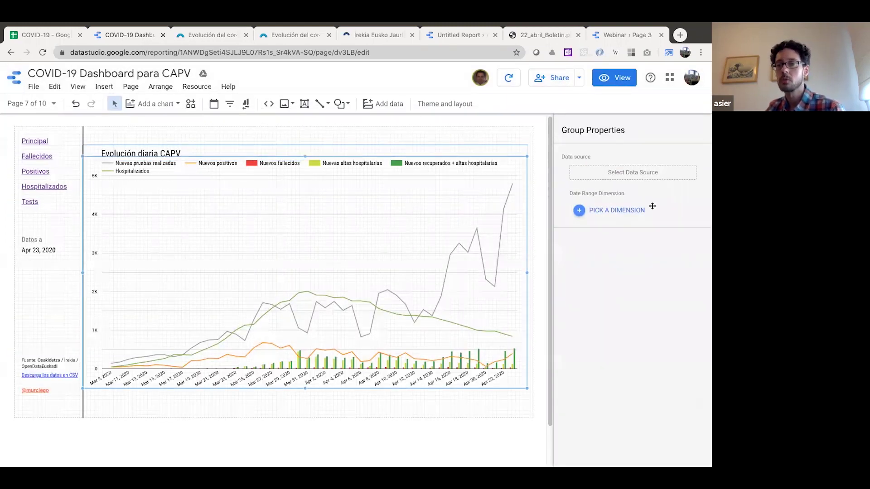
pyautogui.click(501, 357)
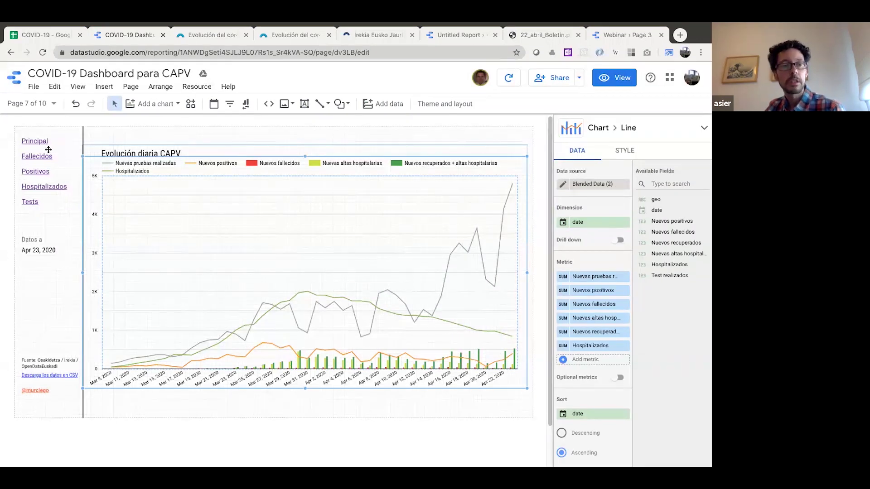
# - Open the hidden Descartes page and move the Total fallecidos chart group rightward, clear of the page links
pyautogui.click(44, 107)
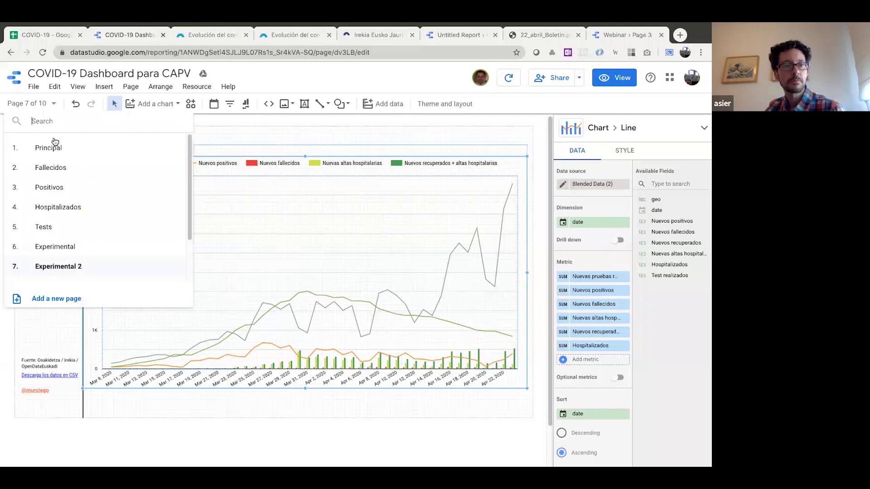
pyautogui.scroll(-2, 78, 271)
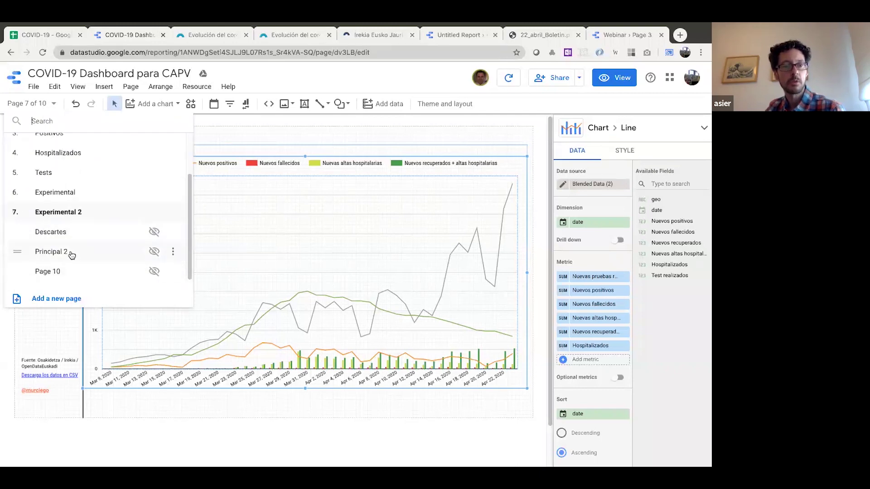
pyautogui.click(69, 232)
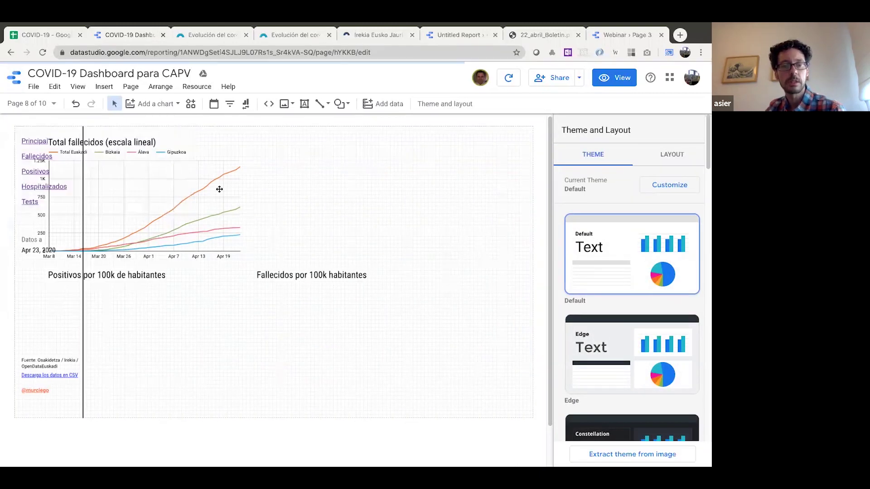
pyautogui.moveTo(213, 150); pyautogui.dragTo(397, 156)
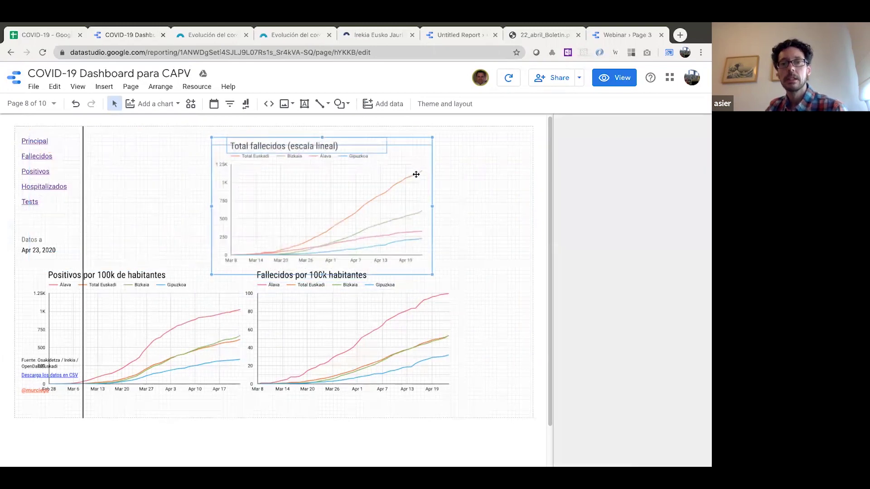
# - Start a data blend for the Total fallecidos time series, joining COVID-19 - DATA-WIDE with COVID-19 - DATA-TEST
pyautogui.click(419, 180)
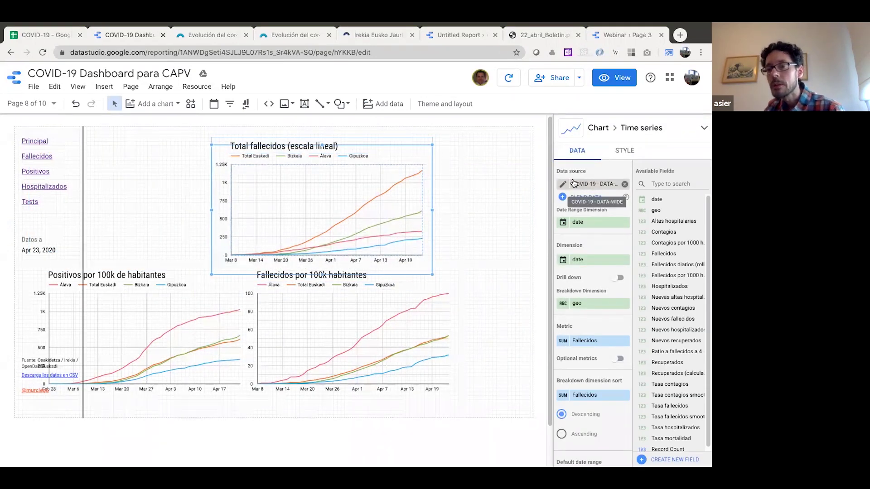
pyautogui.click(597, 184)
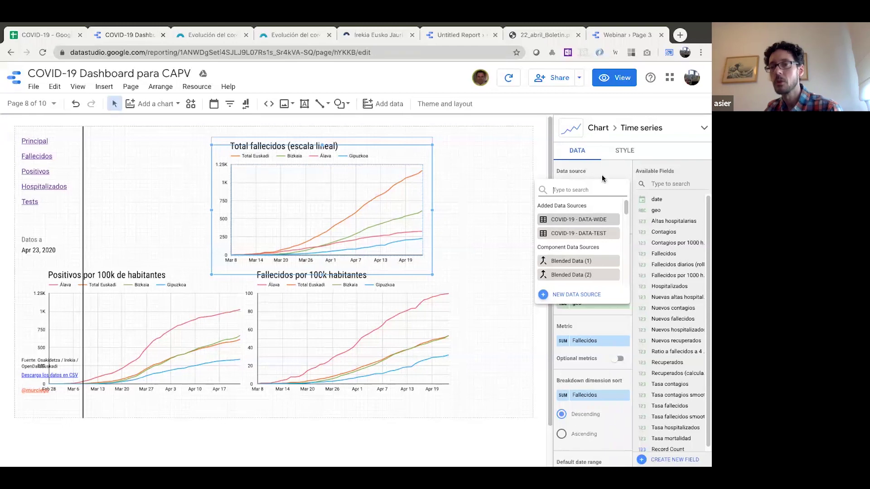
pyautogui.click(603, 179)
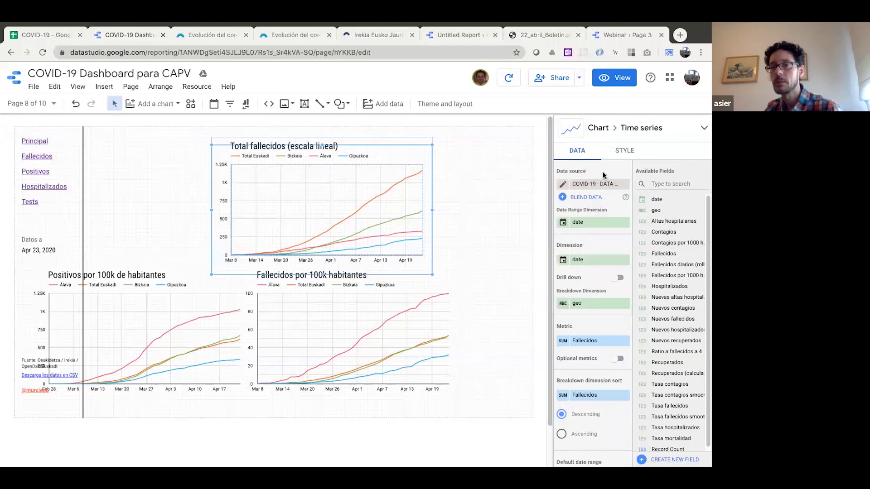
pyautogui.click(592, 198)
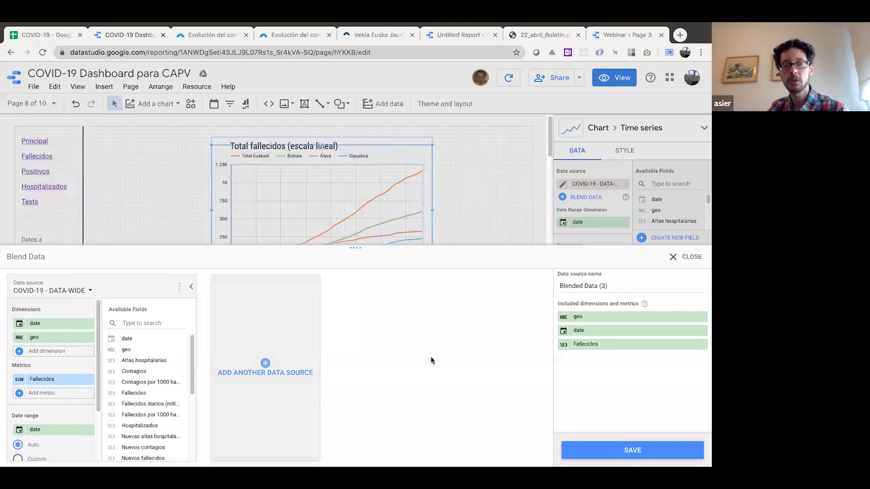
pyautogui.click(266, 373)
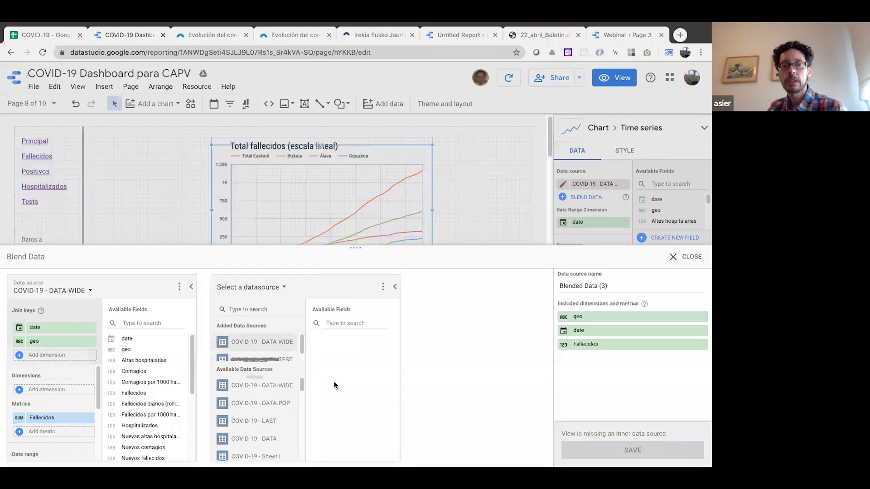
pyautogui.scroll(-1, 271, 355)
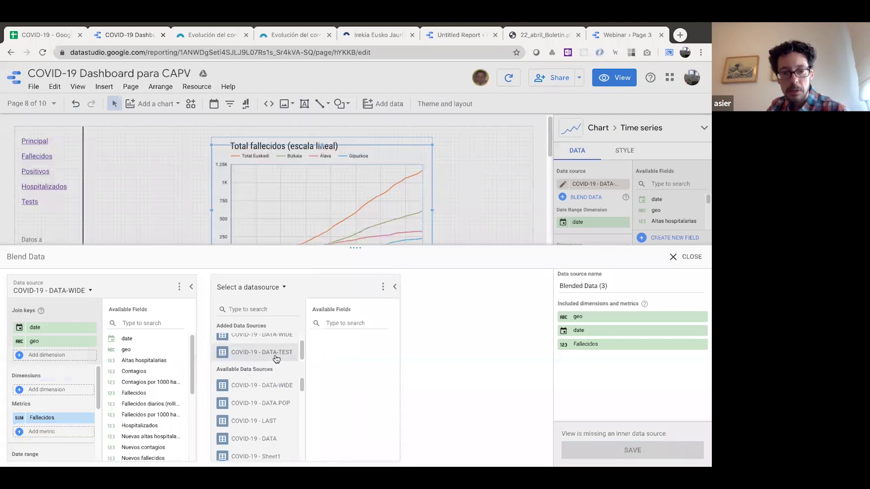
pyautogui.click(270, 353)
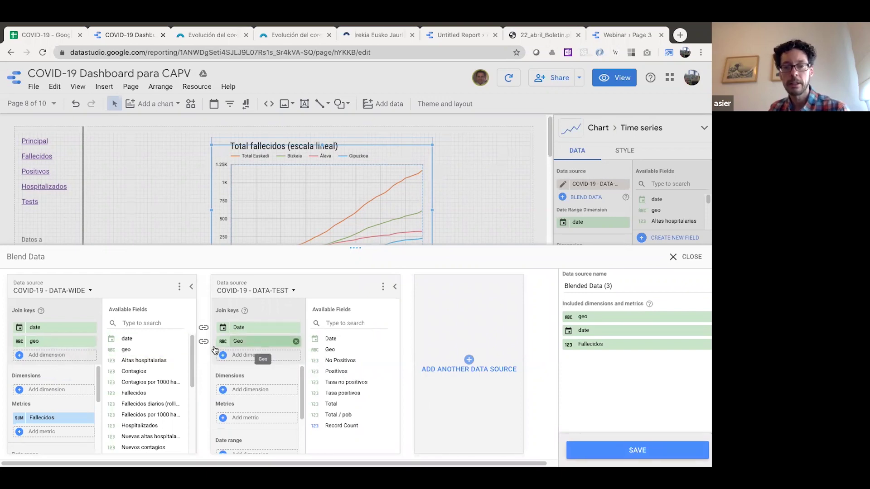
# - Add Total as a metric of the COVID-19 - DATA-TEST source in the blend
pyautogui.scroll(-5, 136, 385)
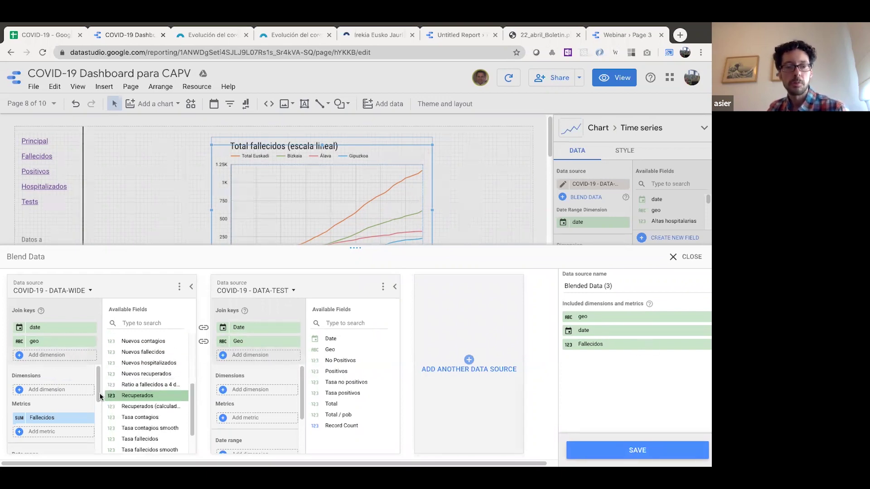
pyautogui.scroll(-2, 93, 382)
pyautogui.scroll(-2, 288, 386)
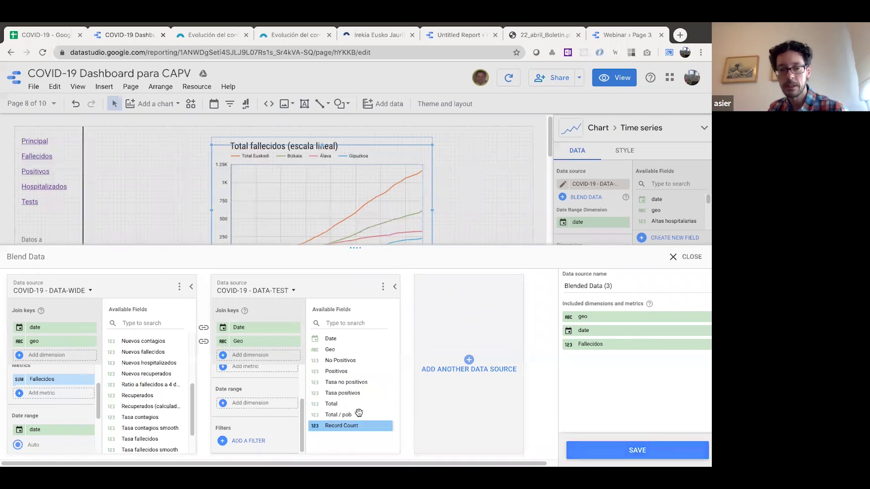
pyautogui.moveTo(344, 405); pyautogui.dragTo(614, 384)
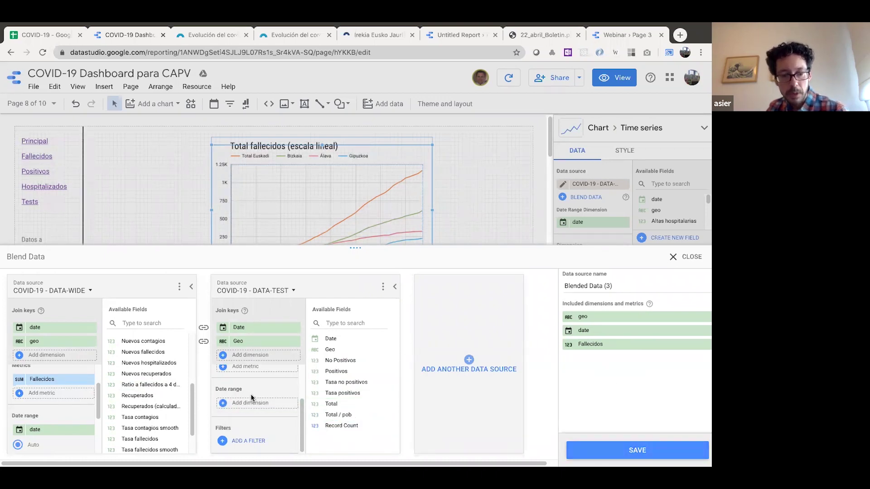
pyautogui.moveTo(351, 404); pyautogui.dragTo(271, 418)
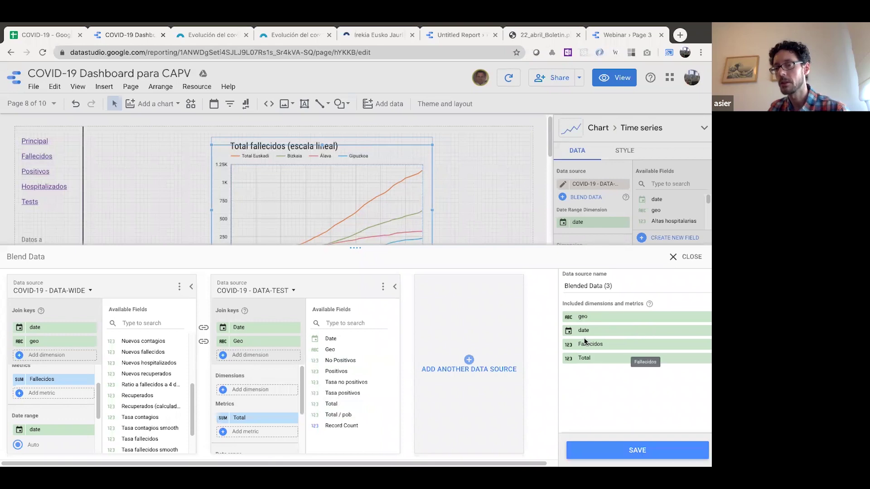
# - Replace the Fallecidos metric of COVID-19 - DATA-WIDE with Recuperados and save the blend
pyautogui.click(92, 381)
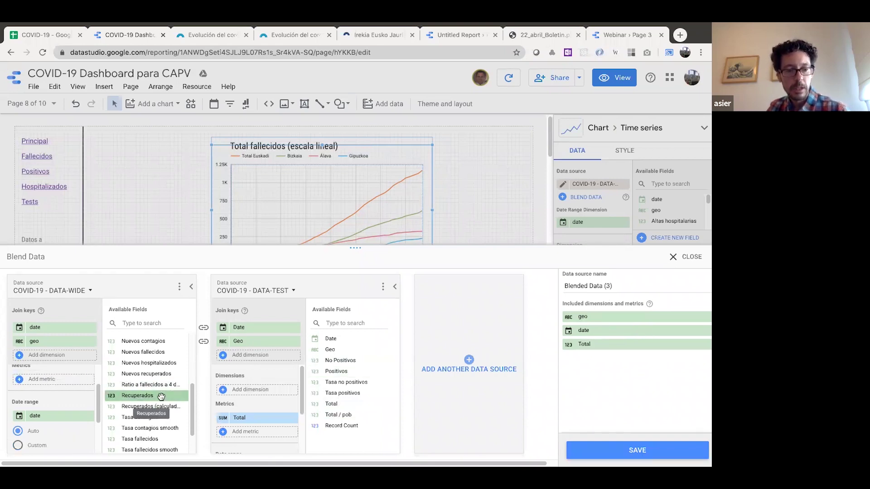
pyautogui.moveTo(142, 395); pyautogui.dragTo(59, 416)
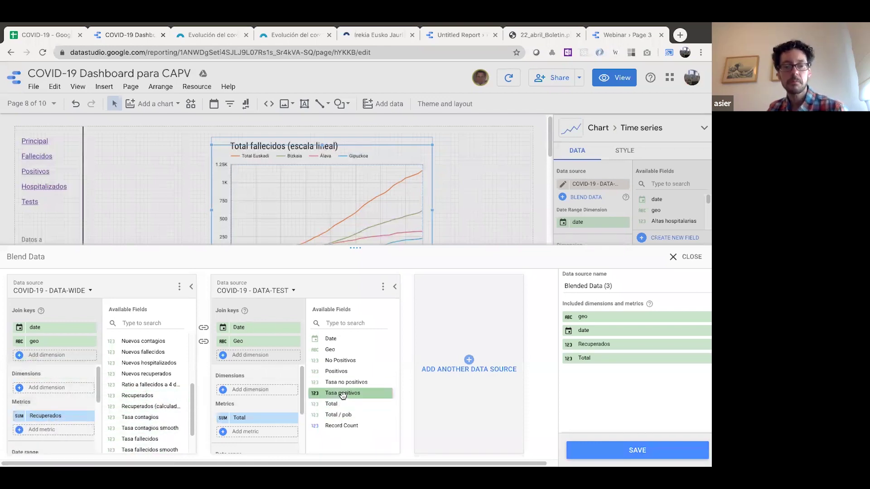
pyautogui.click(667, 453)
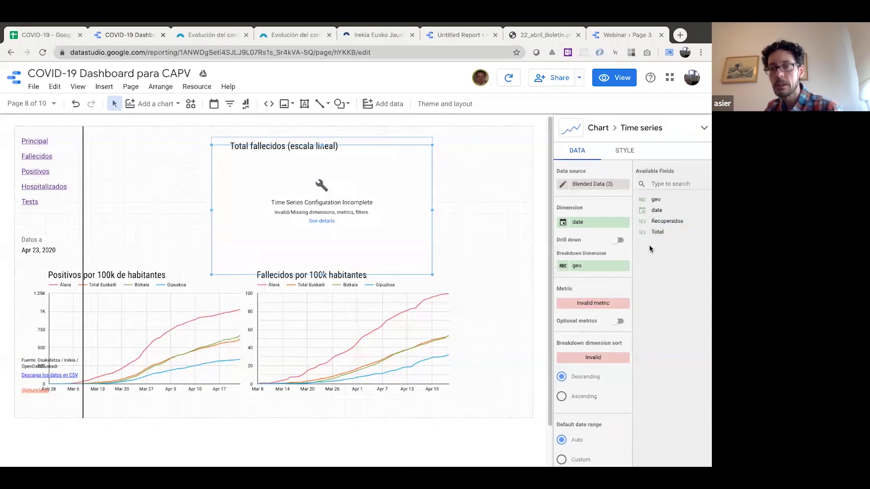
# - Set Recuperados as both the metric and the breakdown dimension sort of the blended time series
pyautogui.keyDown('ctrl'); pyautogui.click(658, 232); pyautogui.keyUp('ctrl')
pyautogui.moveTo(658, 232); pyautogui.dragTo(619, 317)
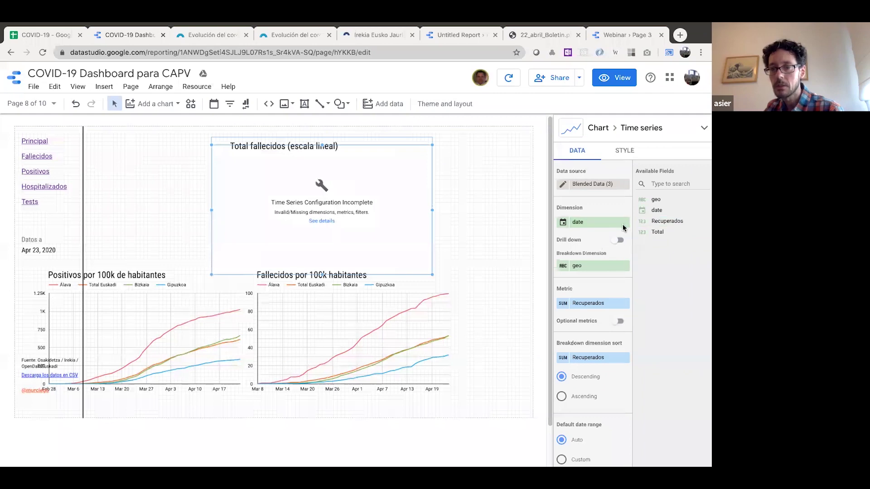
# - Remove the Fallecidos no nulos filter from the blended Total fallecidos time series
pyautogui.moveTo(625, 266); pyautogui.dragTo(619, 263)
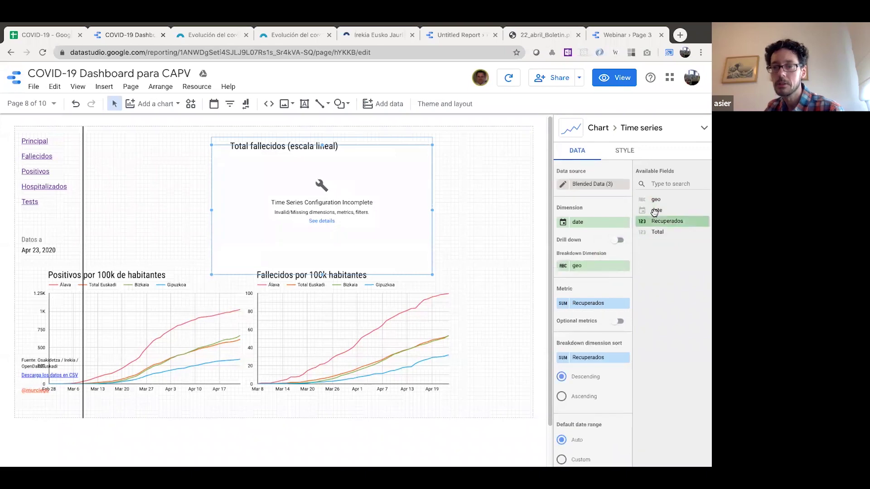
pyautogui.scroll(-5, 607, 313)
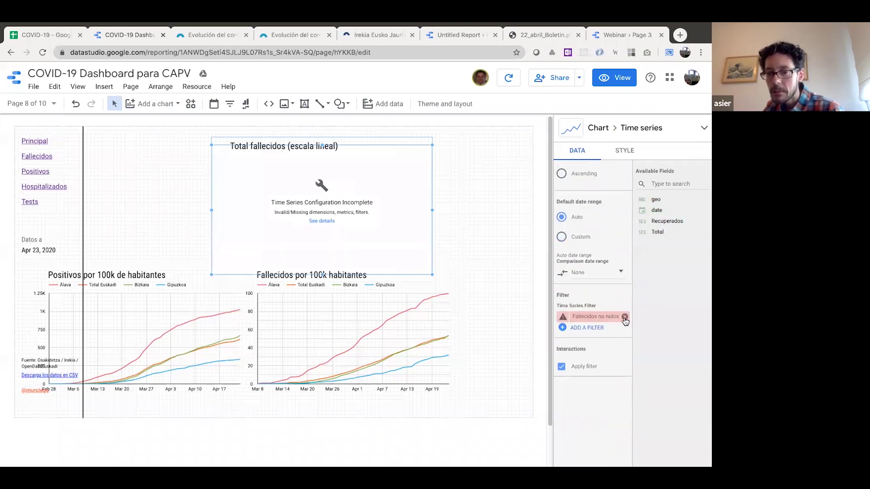
pyautogui.click(625, 316)
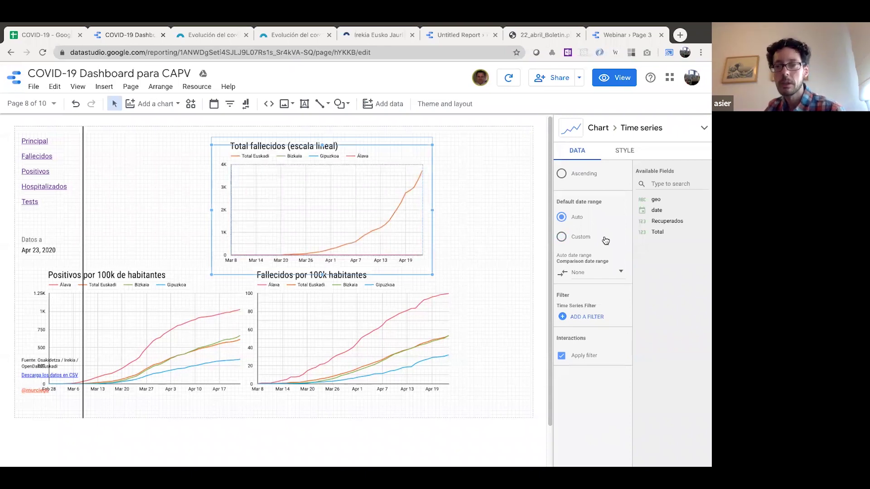
pyautogui.scroll(5, 606, 271)
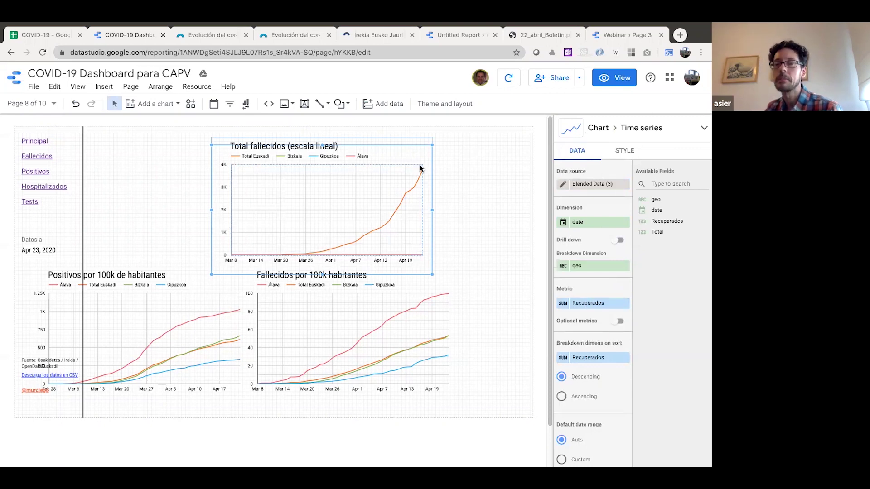
pyautogui.scroll(-1, 704, 130)
# - Convert the Total fallecidos time series to a line chart and sort it by date in ascending order
pyautogui.click(703, 129)
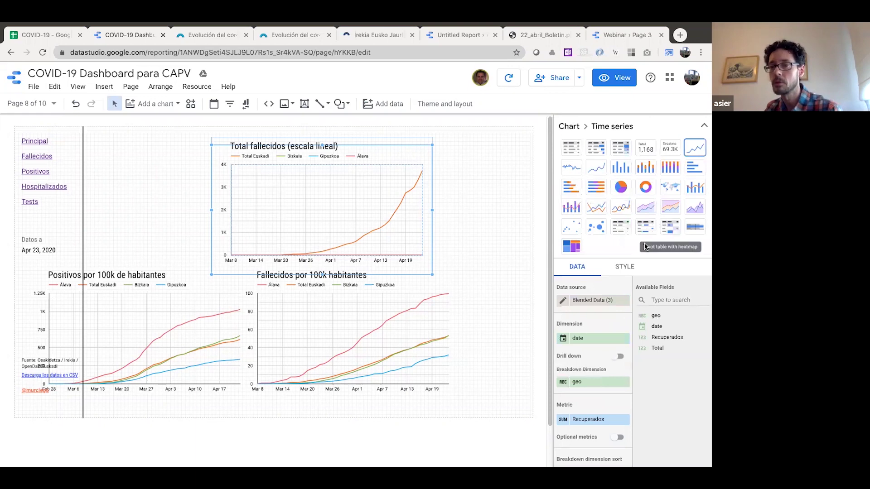
pyautogui.click(595, 209)
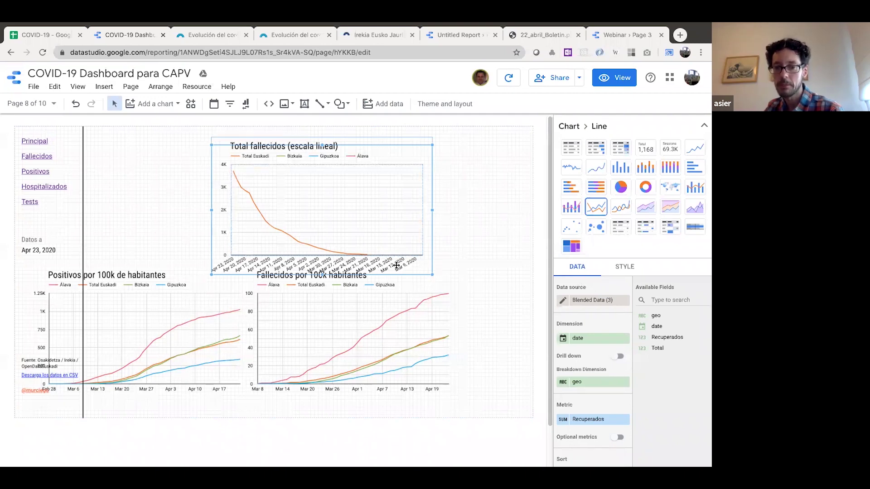
pyautogui.click(521, 206)
pyautogui.click(391, 202)
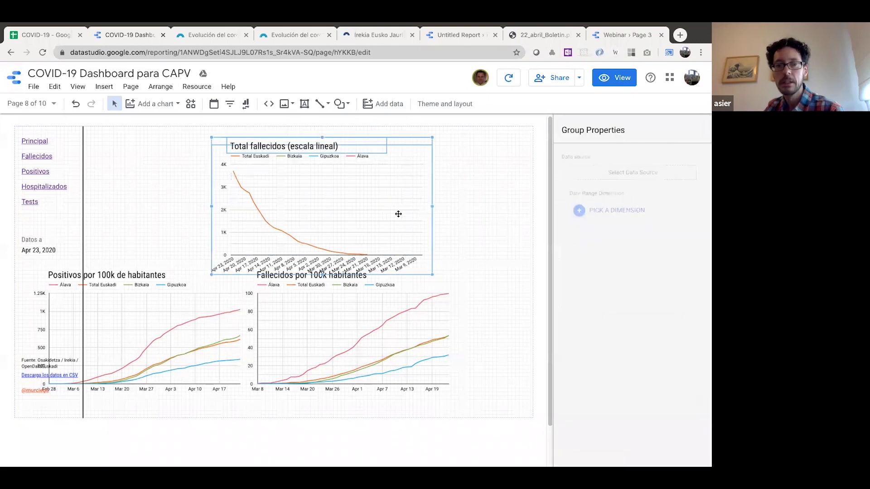
pyautogui.scroll(-1, 611, 349)
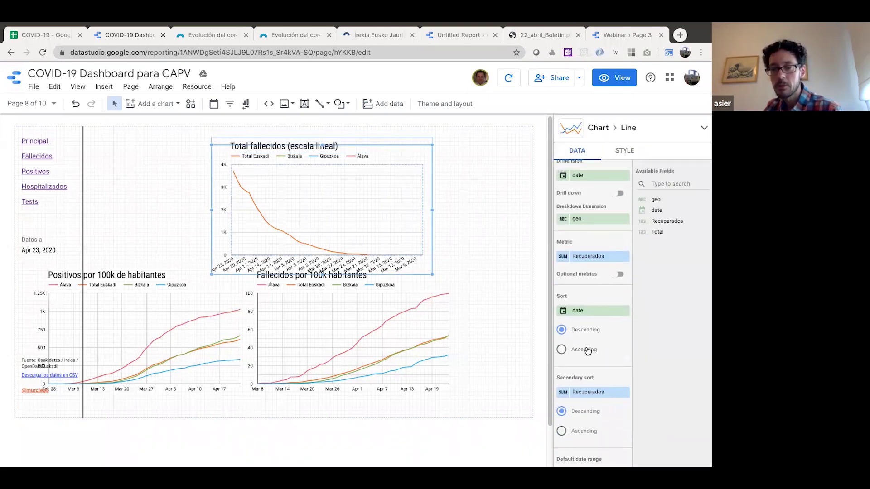
pyautogui.click(586, 349)
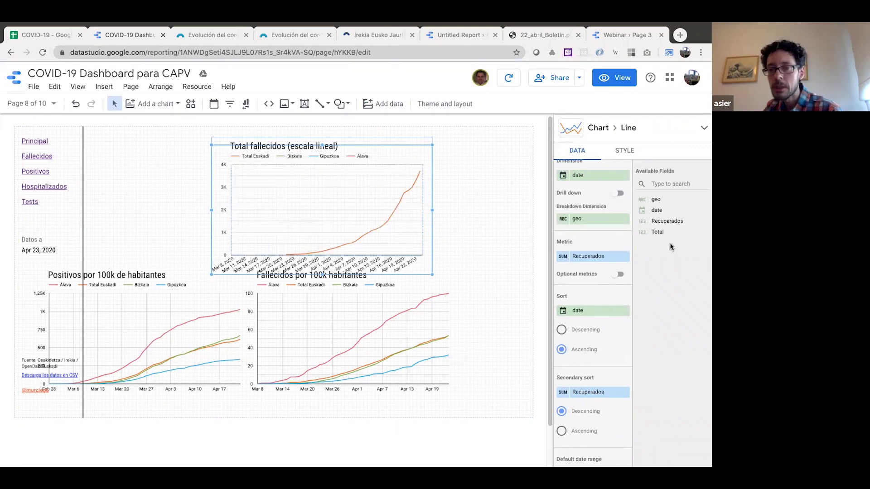
# - Enable optional metrics on the Total fallecidos line chart and add Total as an optional metric
pyautogui.moveTo(663, 233); pyautogui.dragTo(621, 277)
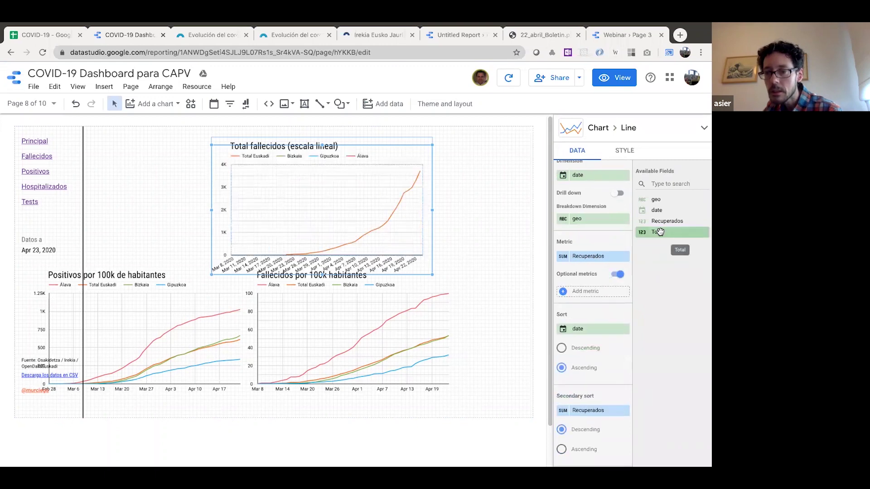
pyautogui.moveTo(657, 231); pyautogui.dragTo(609, 297)
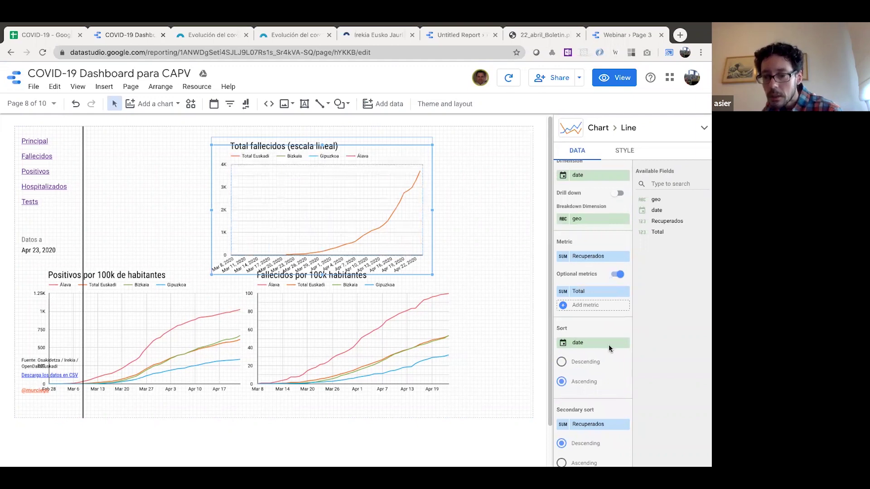
pyautogui.scroll(-2, 608, 344)
pyautogui.scroll(4, 613, 222)
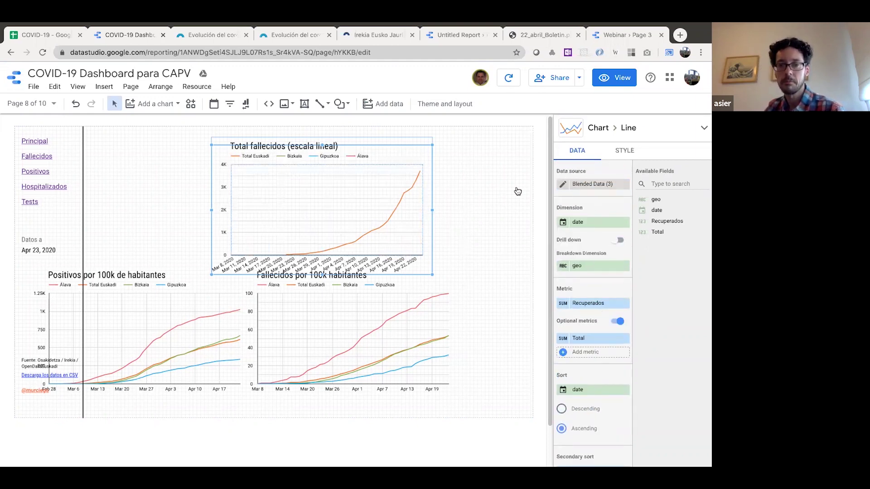
# - Preview the report in view mode, browse between the Experimental 2 and Tests pages, and return to editing on the Experimental page
pyautogui.click(613, 79)
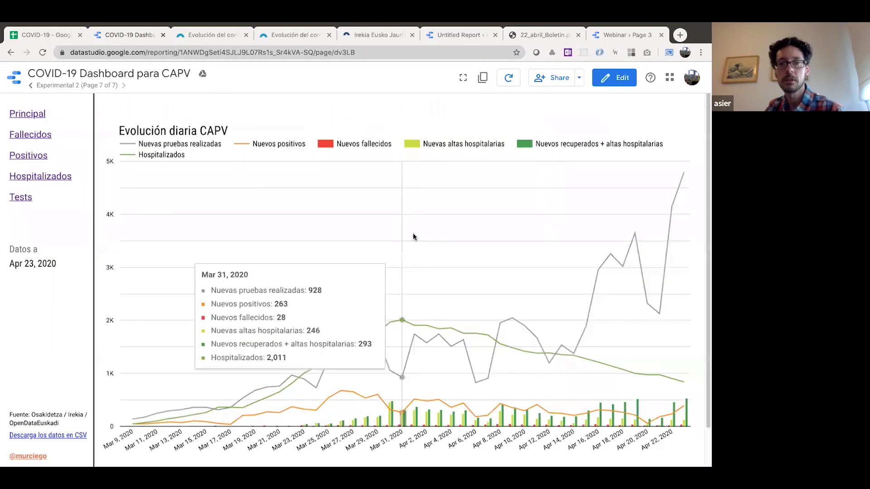
pyautogui.click(31, 86)
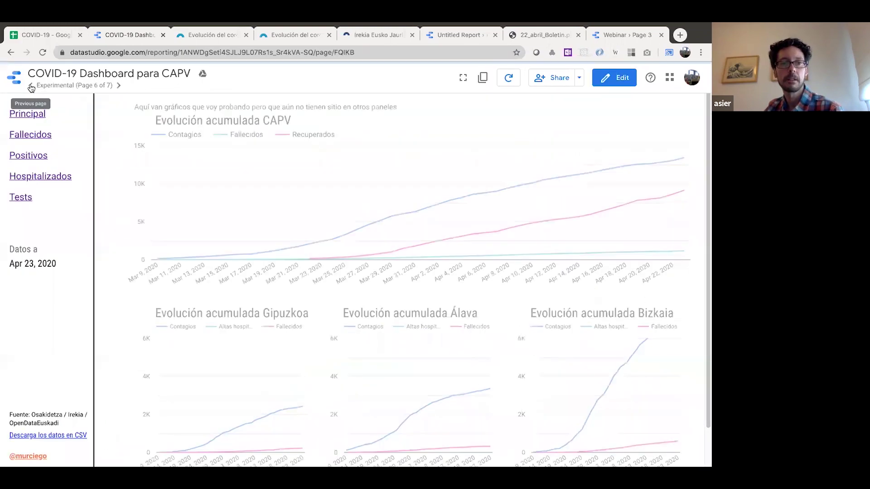
pyautogui.click(31, 86)
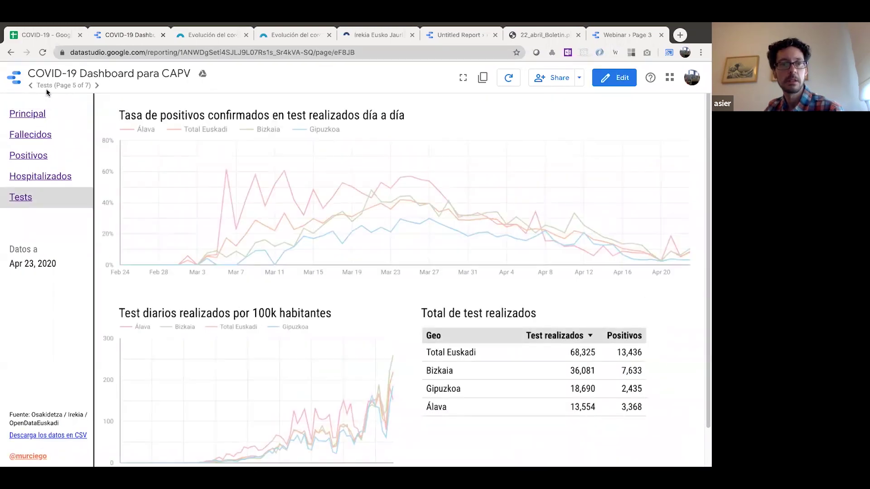
pyautogui.click(97, 86)
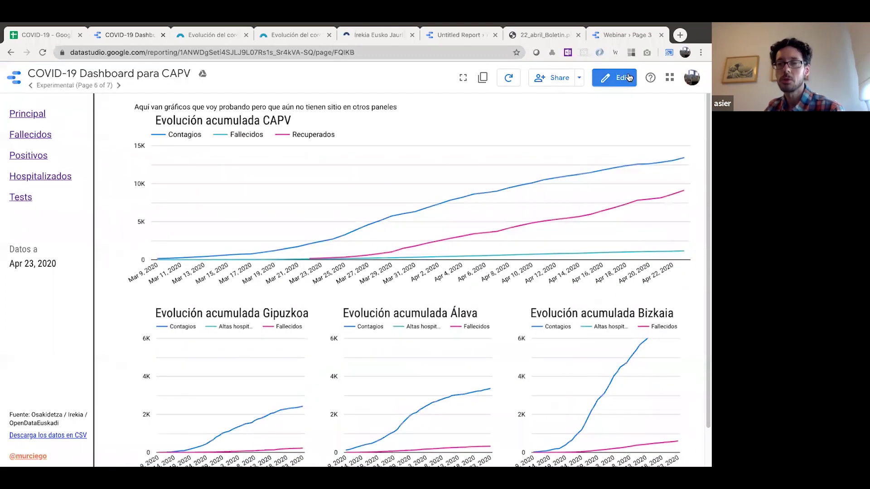
pyautogui.click(615, 81)
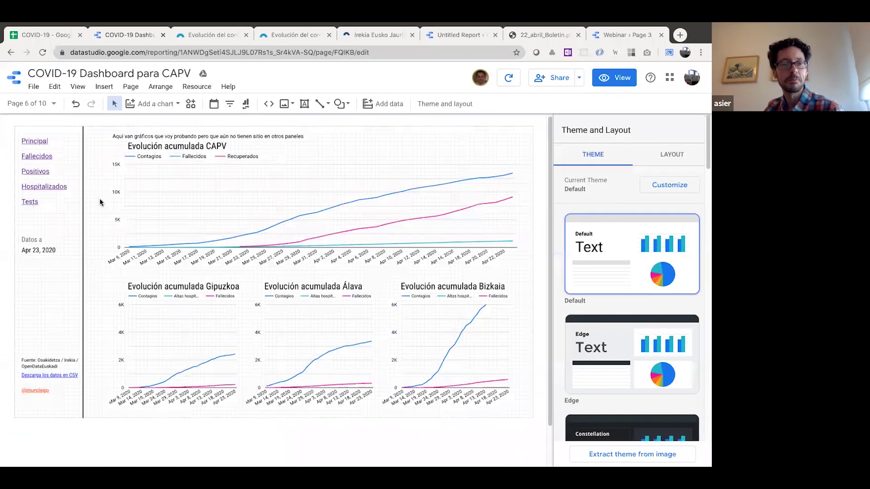
# - Go to the Experimental 2 page and select the Evolución diaria CAPV line chart
pyautogui.click(51, 104)
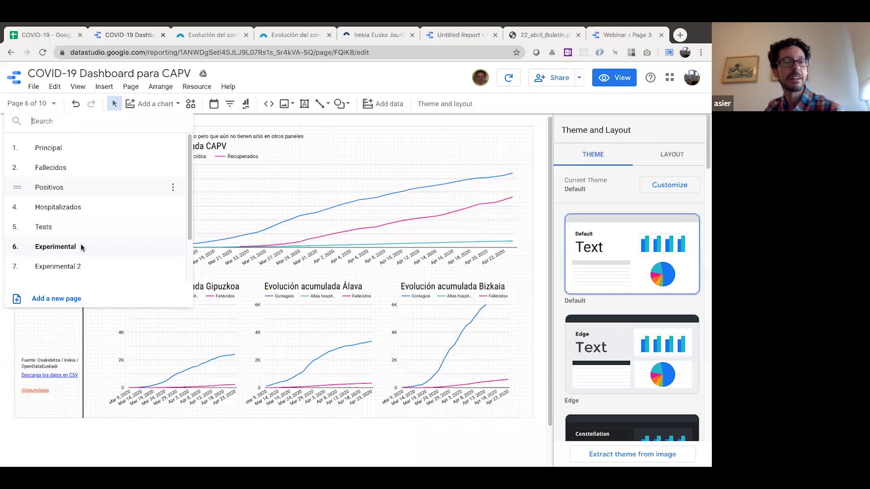
pyautogui.scroll(-2, 76, 271)
pyautogui.click(76, 270)
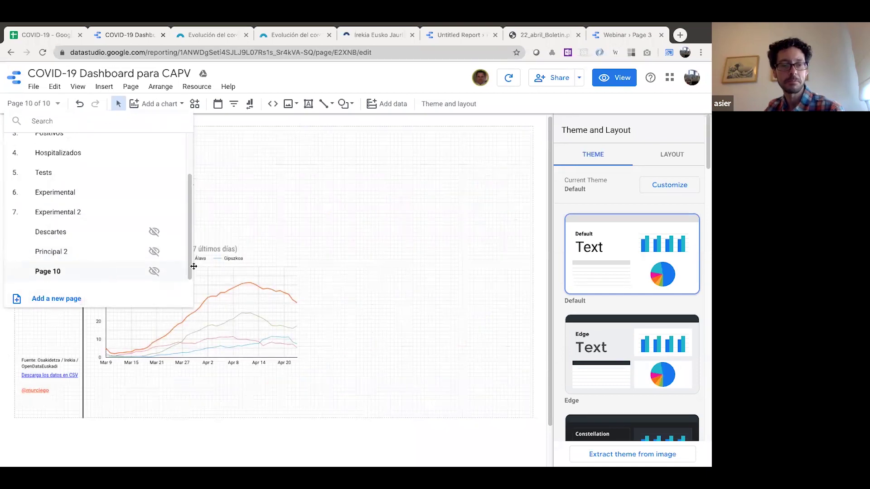
pyautogui.click(85, 211)
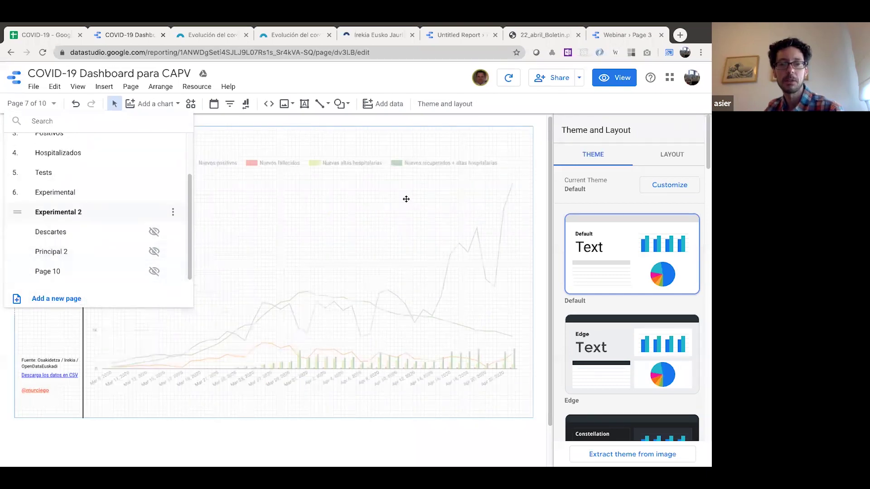
pyautogui.click(460, 171)
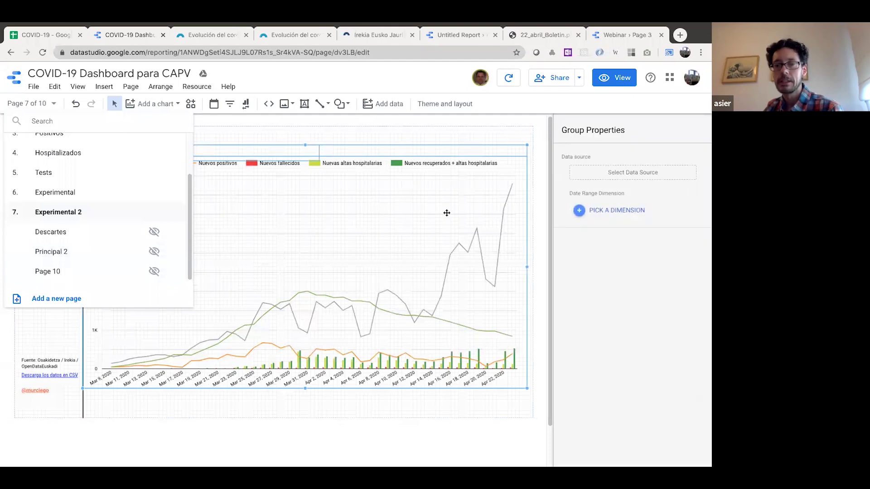
pyautogui.click(113, 105)
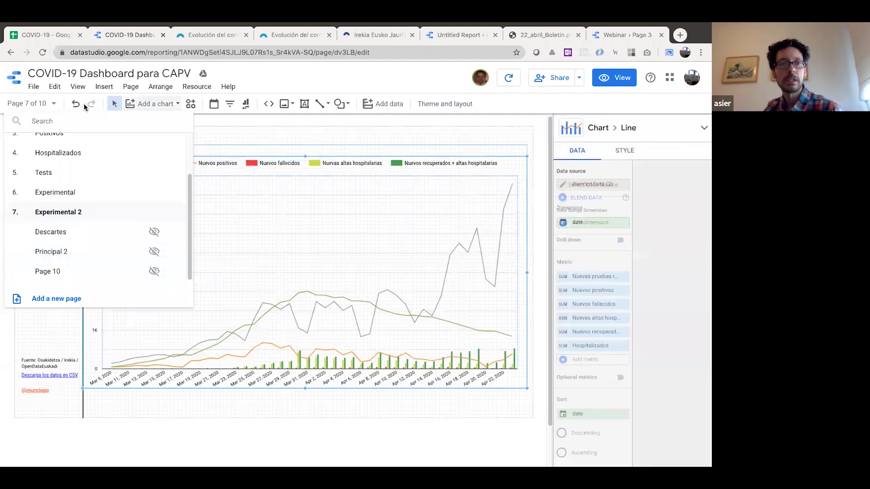
# - Examine the join keys and metrics of the Blended Data (2) source behind the Evolución diaria CAPV chart
pyautogui.click(586, 185)
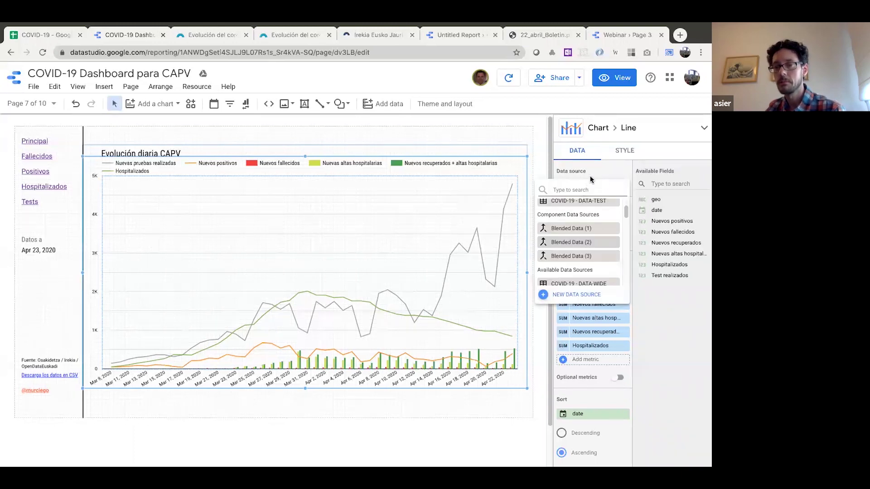
pyautogui.click(591, 180)
pyautogui.click(563, 185)
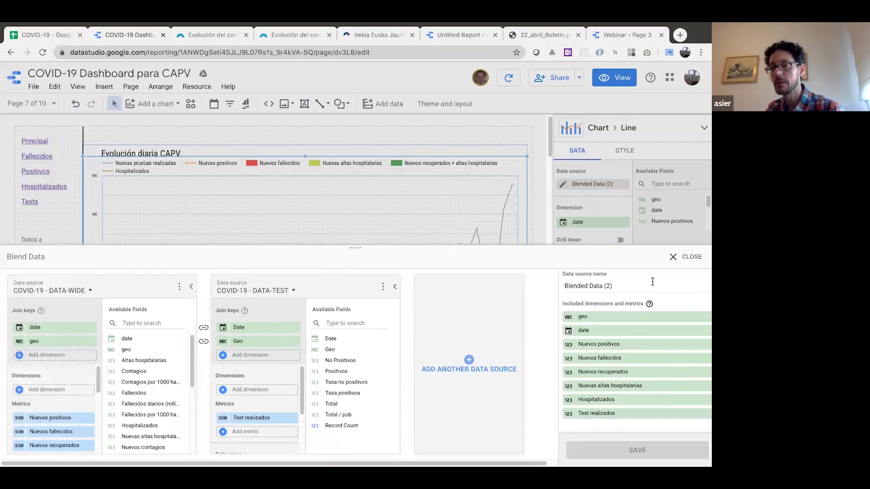
pyautogui.click(673, 258)
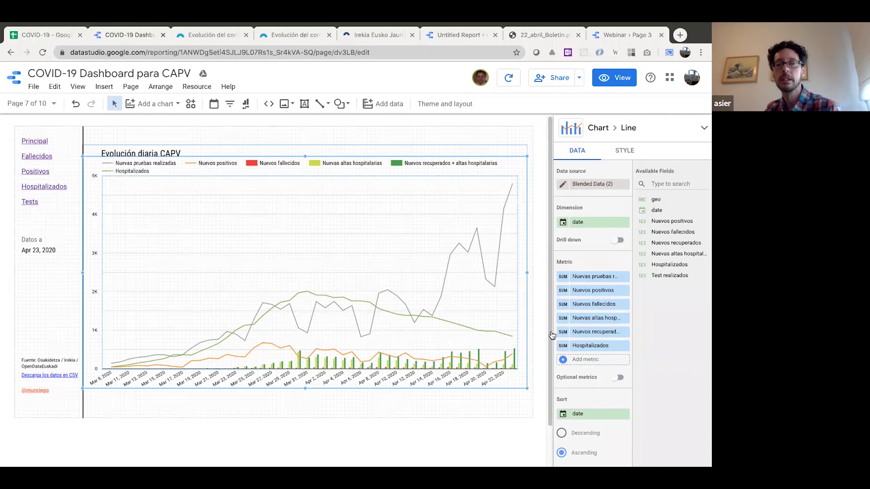
pyautogui.click(531, 131)
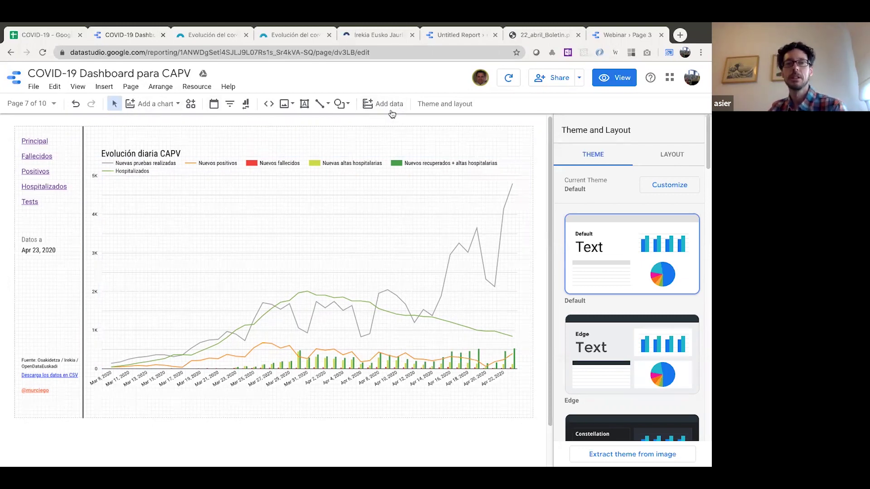
pyautogui.click(165, 87)
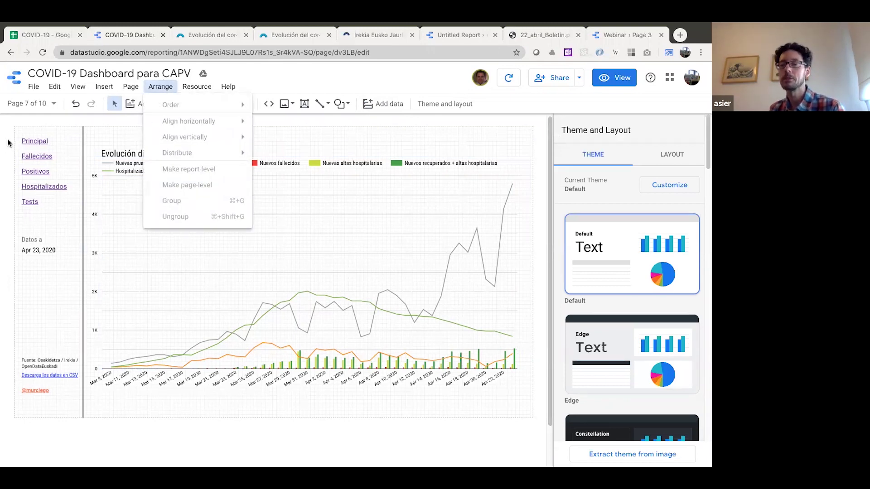
pyautogui.click(217, 77)
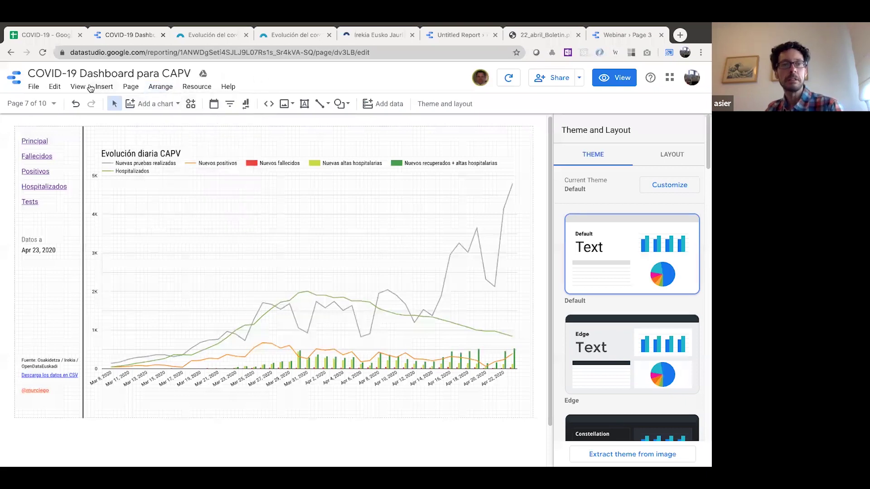
pyautogui.click(93, 86)
pyautogui.click(98, 86)
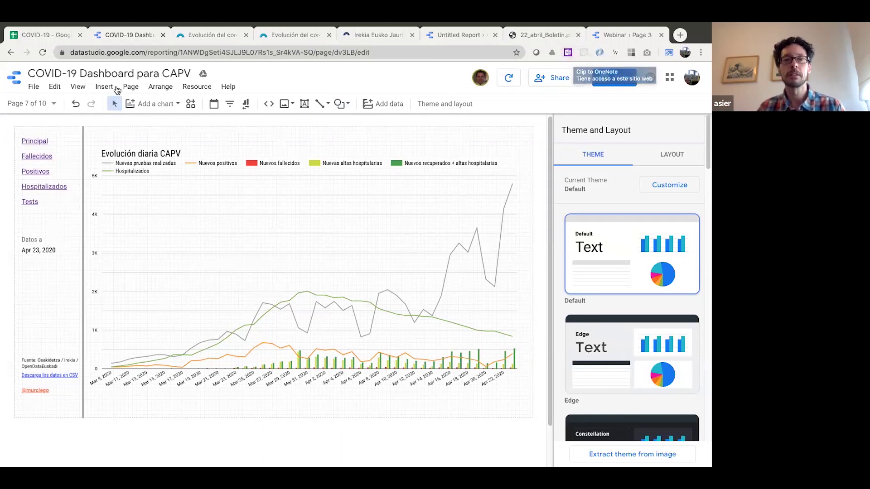
# - Review the list of data sources added to the report
pyautogui.click(202, 87)
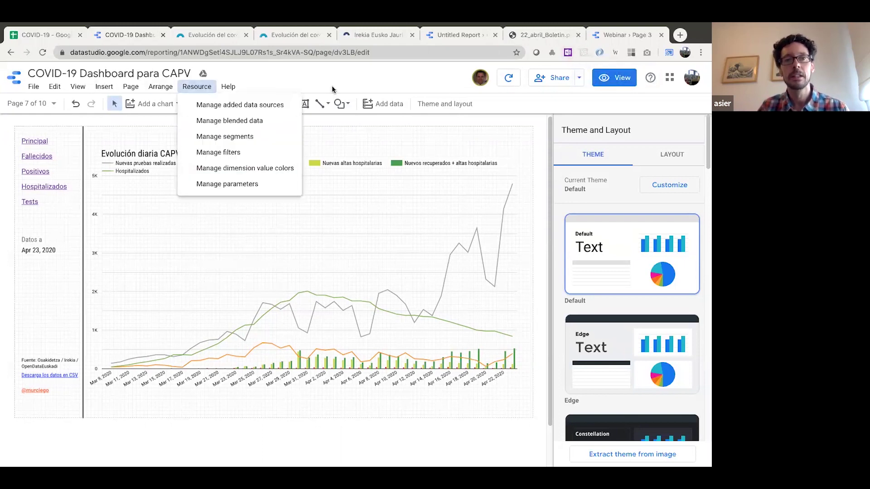
pyautogui.click(253, 105)
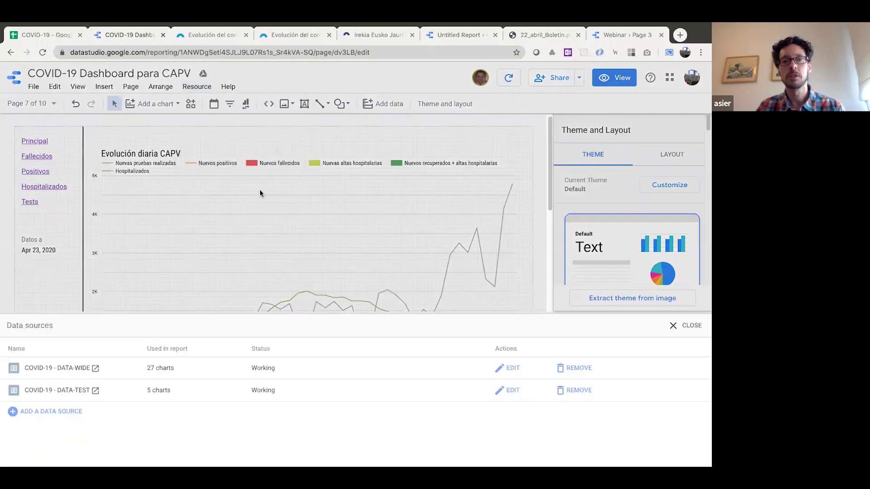
pyautogui.click(685, 106)
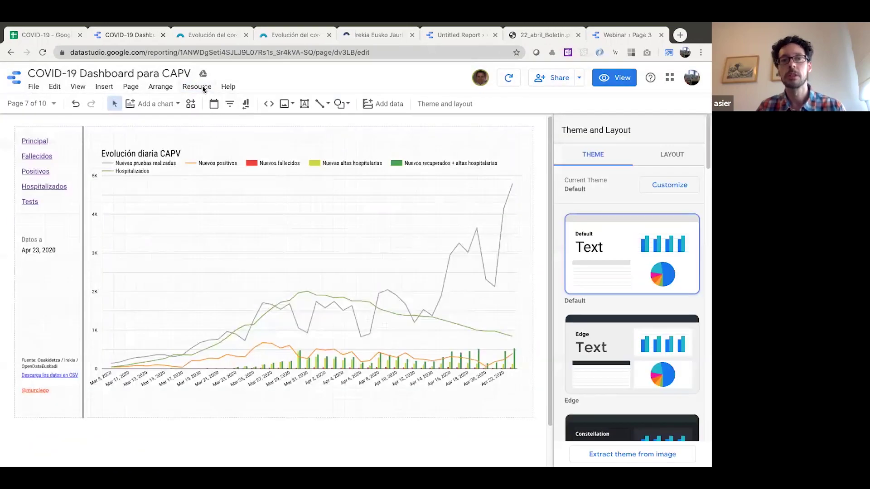
# - Review the report's blended data views and their available actions
pyautogui.click(199, 87)
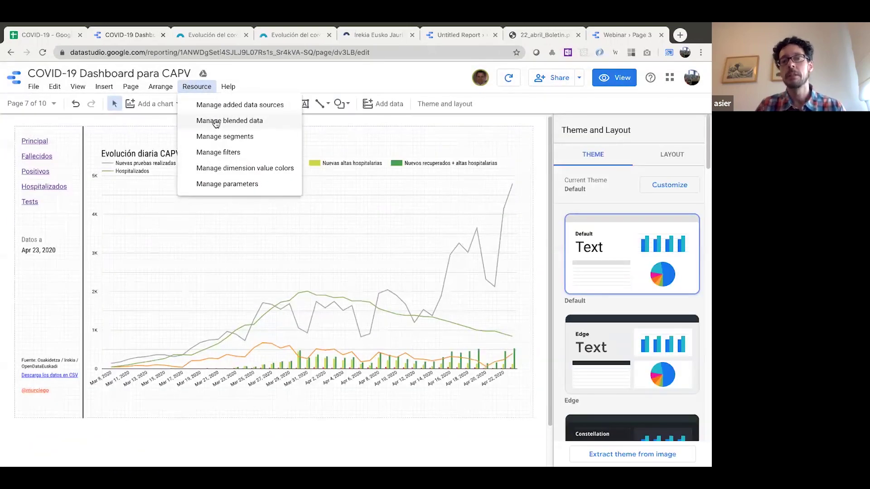
pyautogui.click(216, 122)
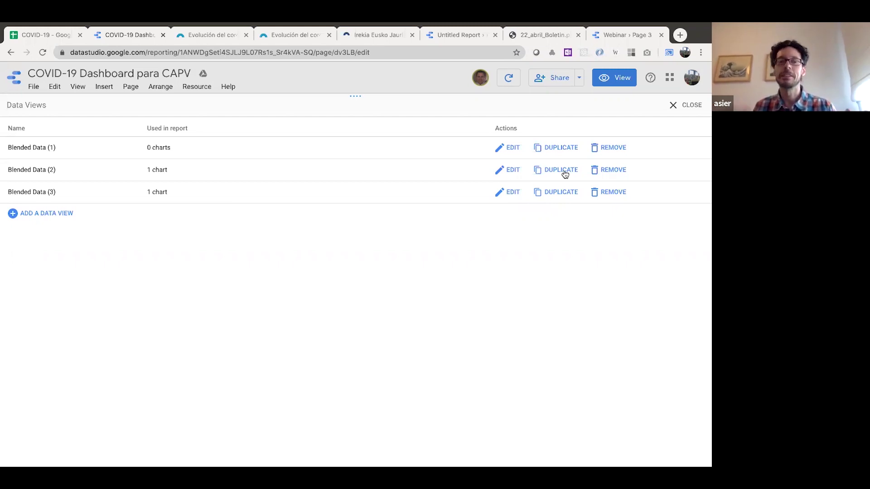
pyautogui.click(673, 108)
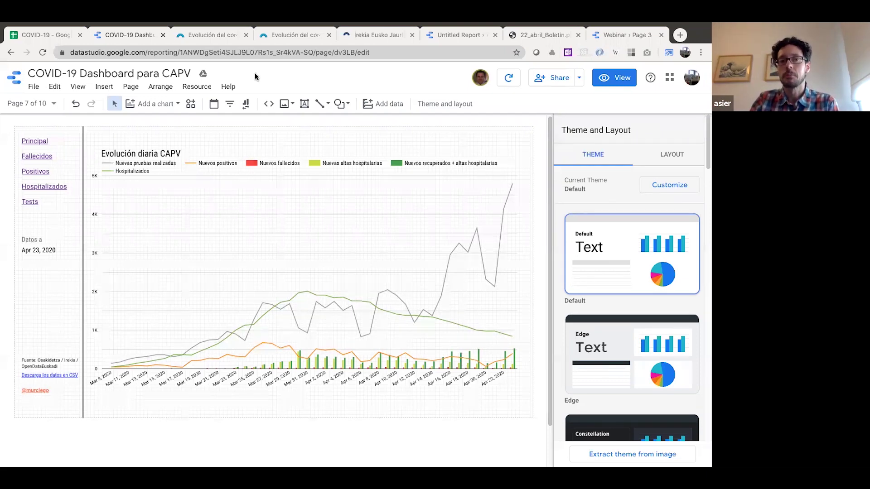
# - Look over the featured community visualizations and switch to the Untitled Report
pyautogui.click(190, 107)
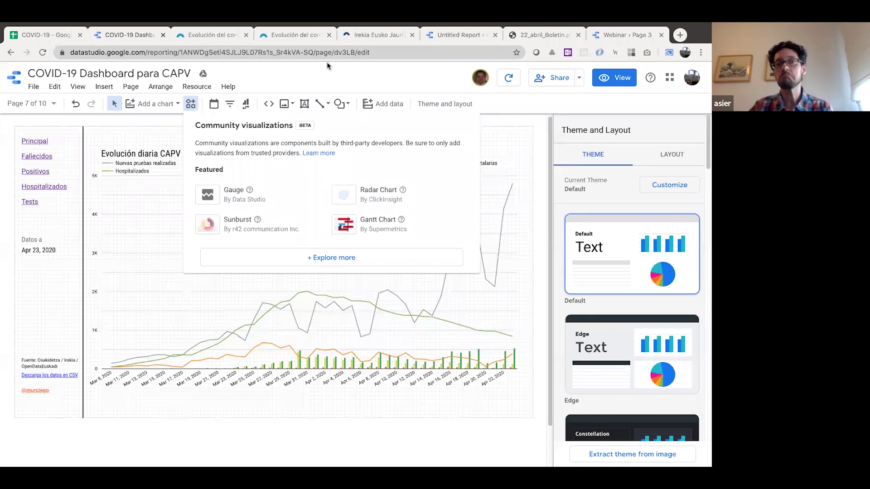
pyautogui.click(286, 72)
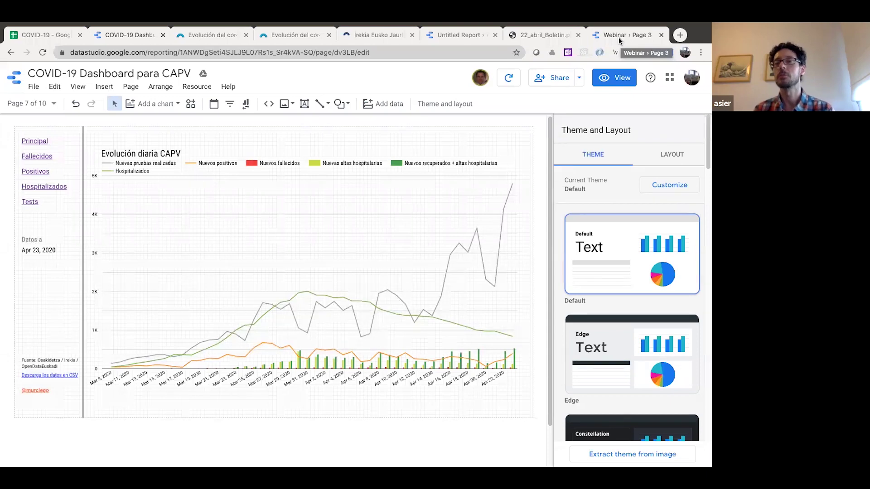
pyautogui.click(452, 36)
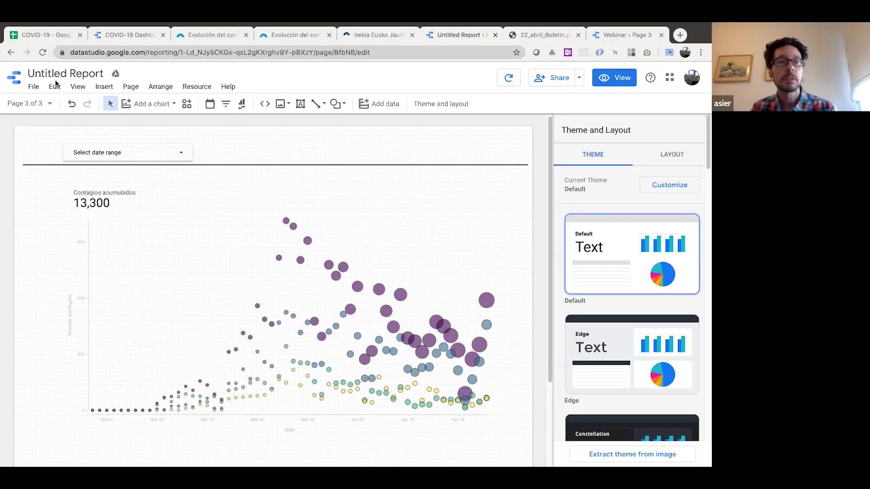
pyautogui.hotkey('ctrl', 'Right')
pyautogui.press('Right')
pyautogui.hotkey('ctrl', 'shift', 'f')
pyautogui.press('Right')
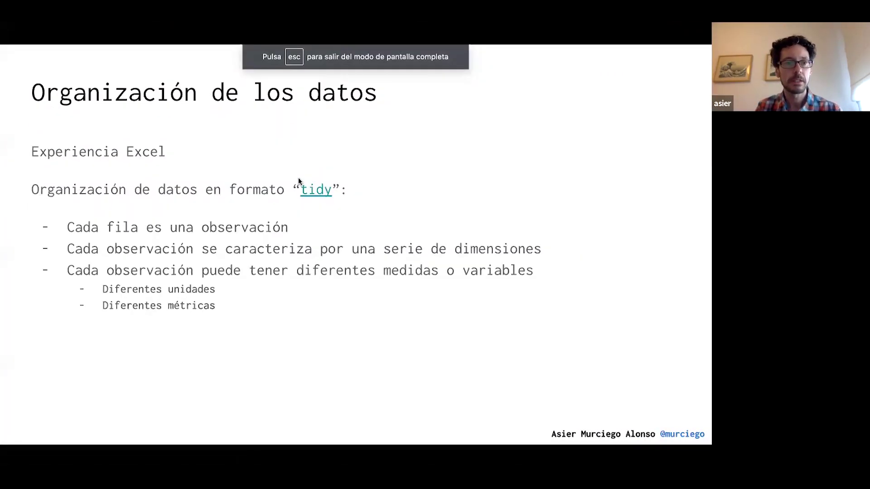
pyautogui.press('Right')
pyautogui.press('Right')
pyautogui.press('Right')
pyautogui.press('Right')
pyautogui.press('Right')
pyautogui.press('Right')
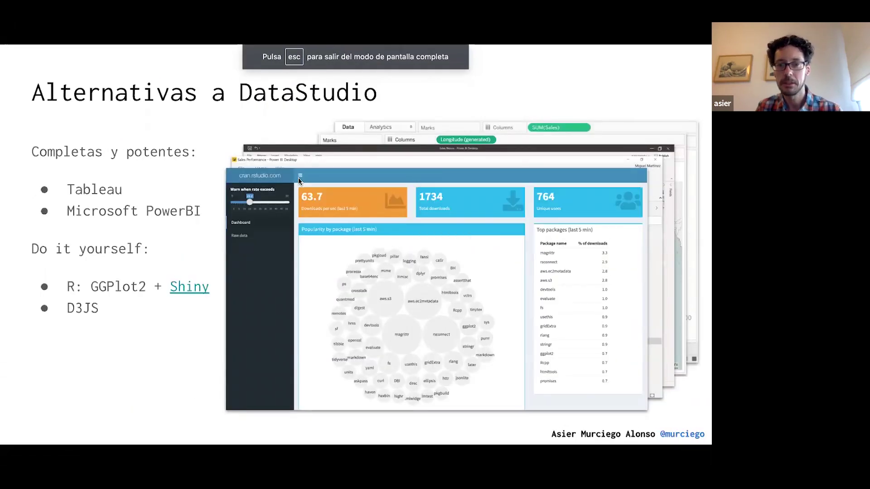